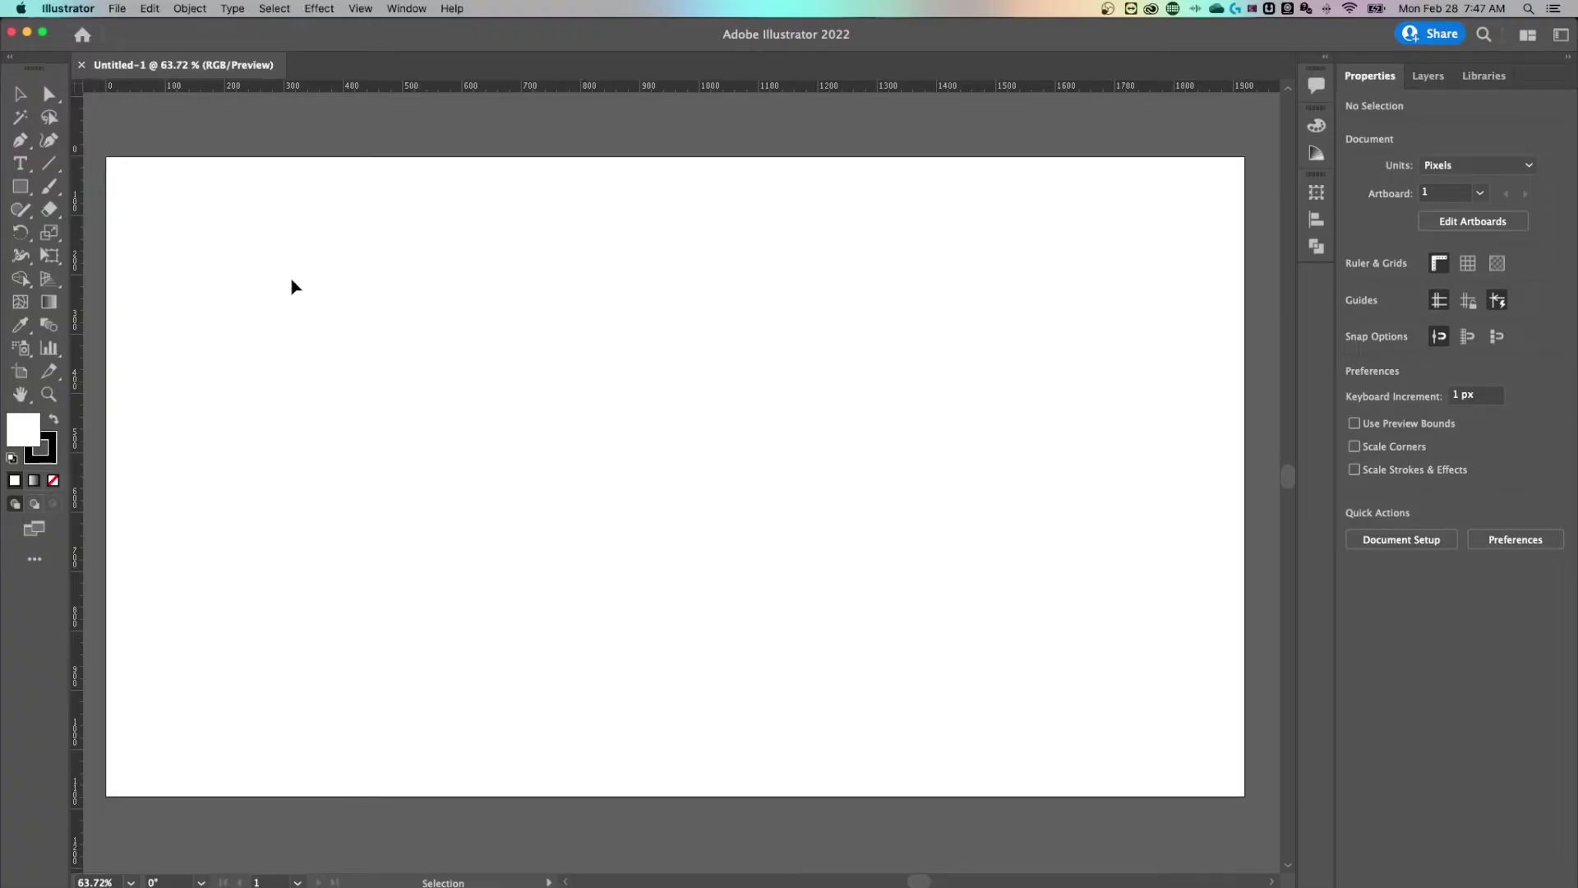
Step: Switch to the Type tool with the T shortcut
{"action": "key", "text": "t"}
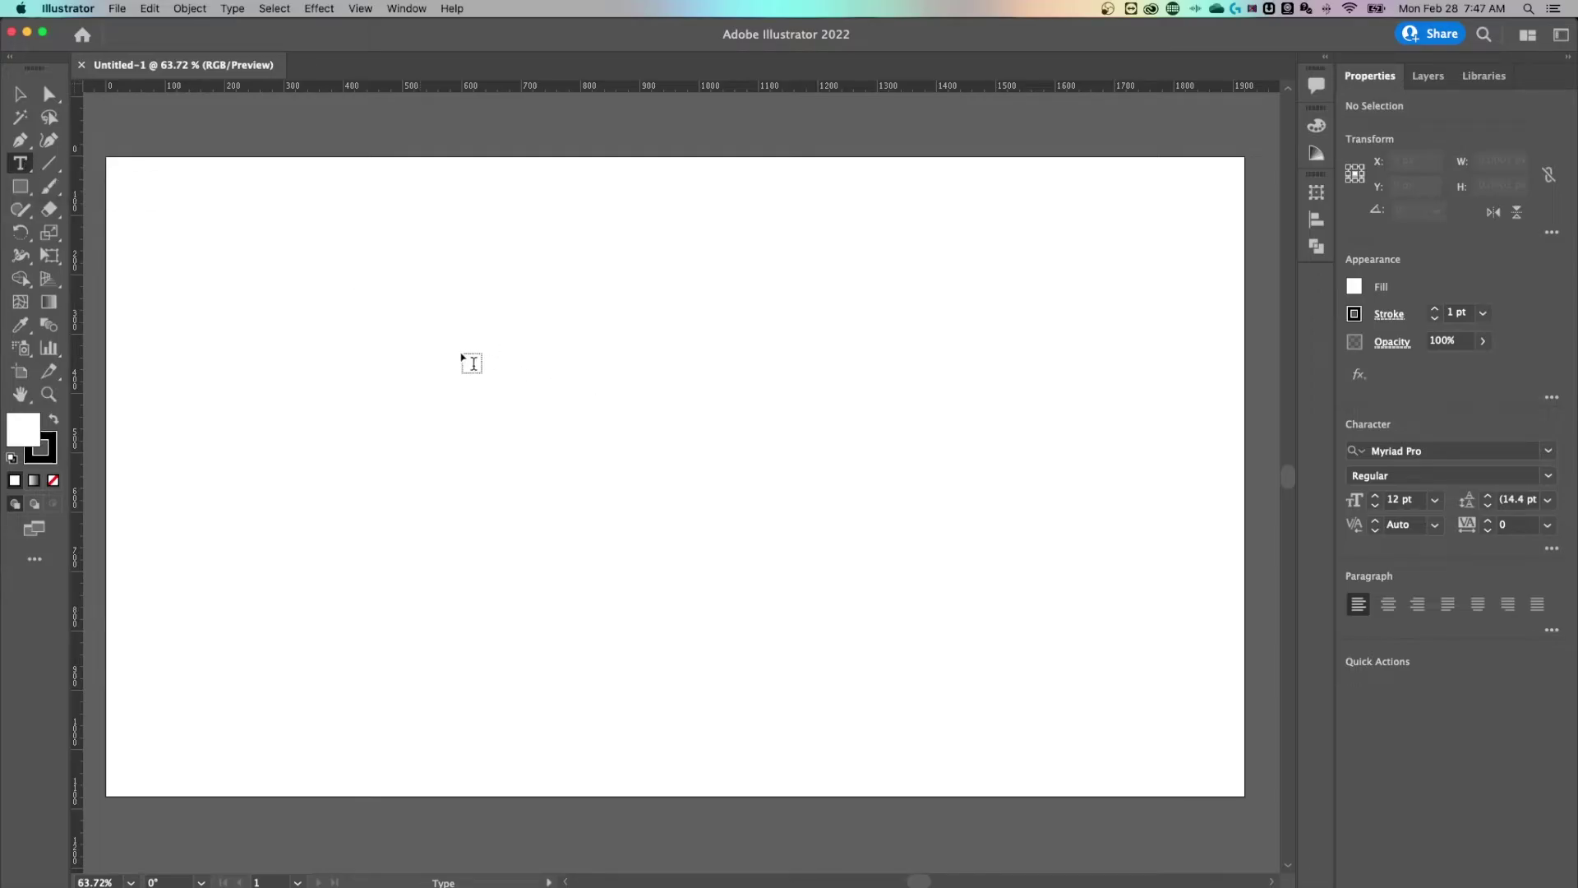
Step: Type point text 'ashfkdabkb', then draw an area-type frame and type 'TYPE' into it
{"action": "left_click", "coordinate": [338, 331]}
{"action": "type", "text": "ashfkdabkb"}
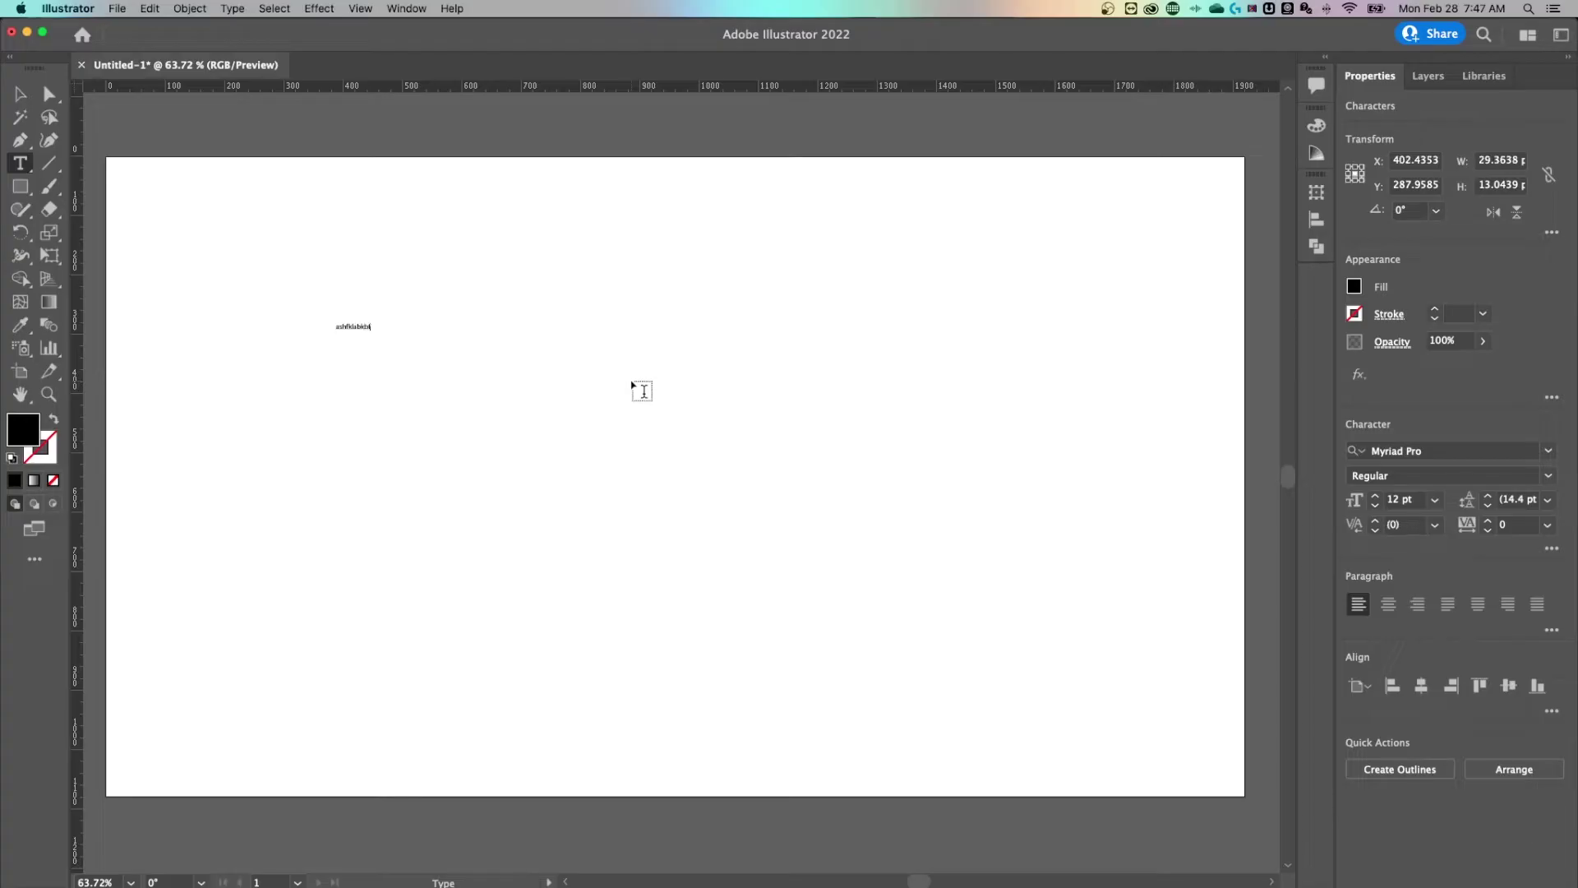
{"action": "left_click_drag", "start_coordinate": [560, 300], "coordinate": [874, 489]}
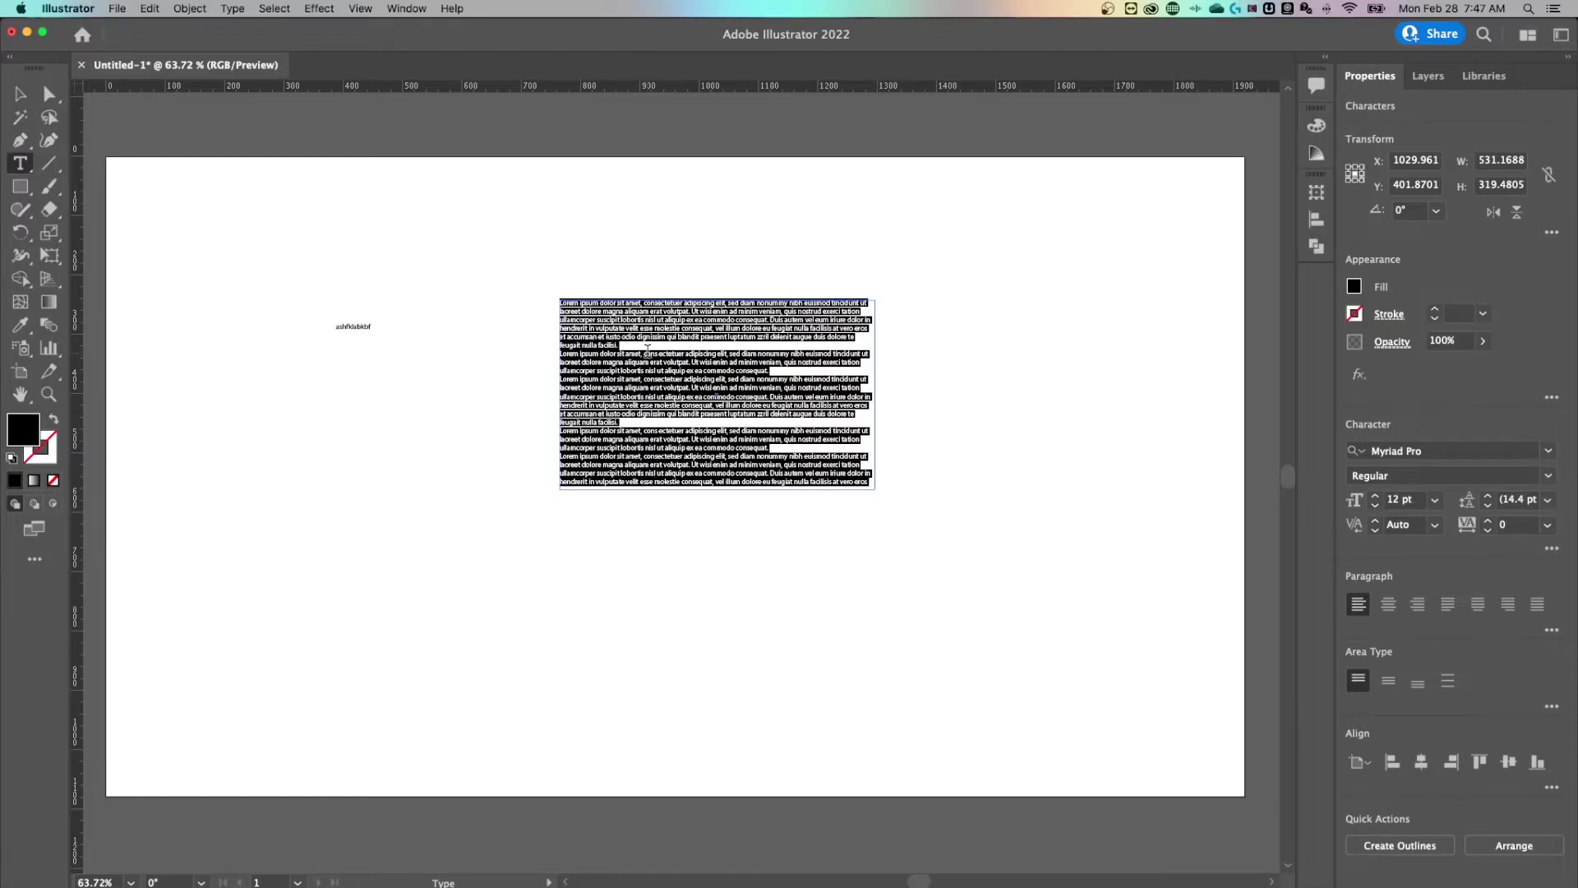
{"action": "type", "text": "TYPE TOOL"}
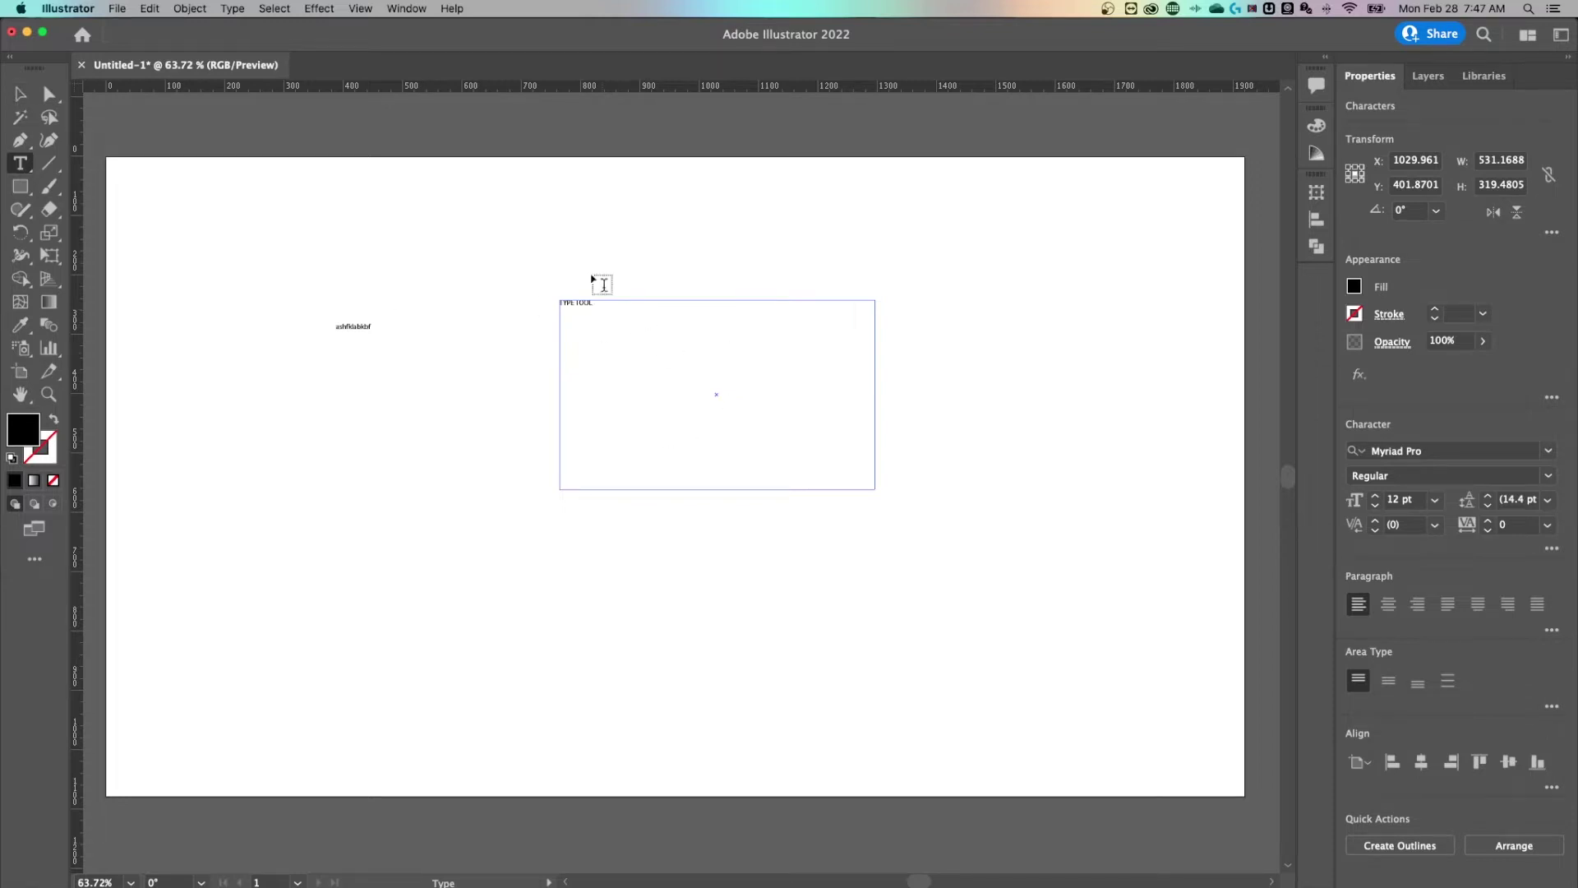
Step: Scale the gibberish point text up to 89.08 pt and move it down and left
{"action": "left_click", "coordinate": [20, 94]}
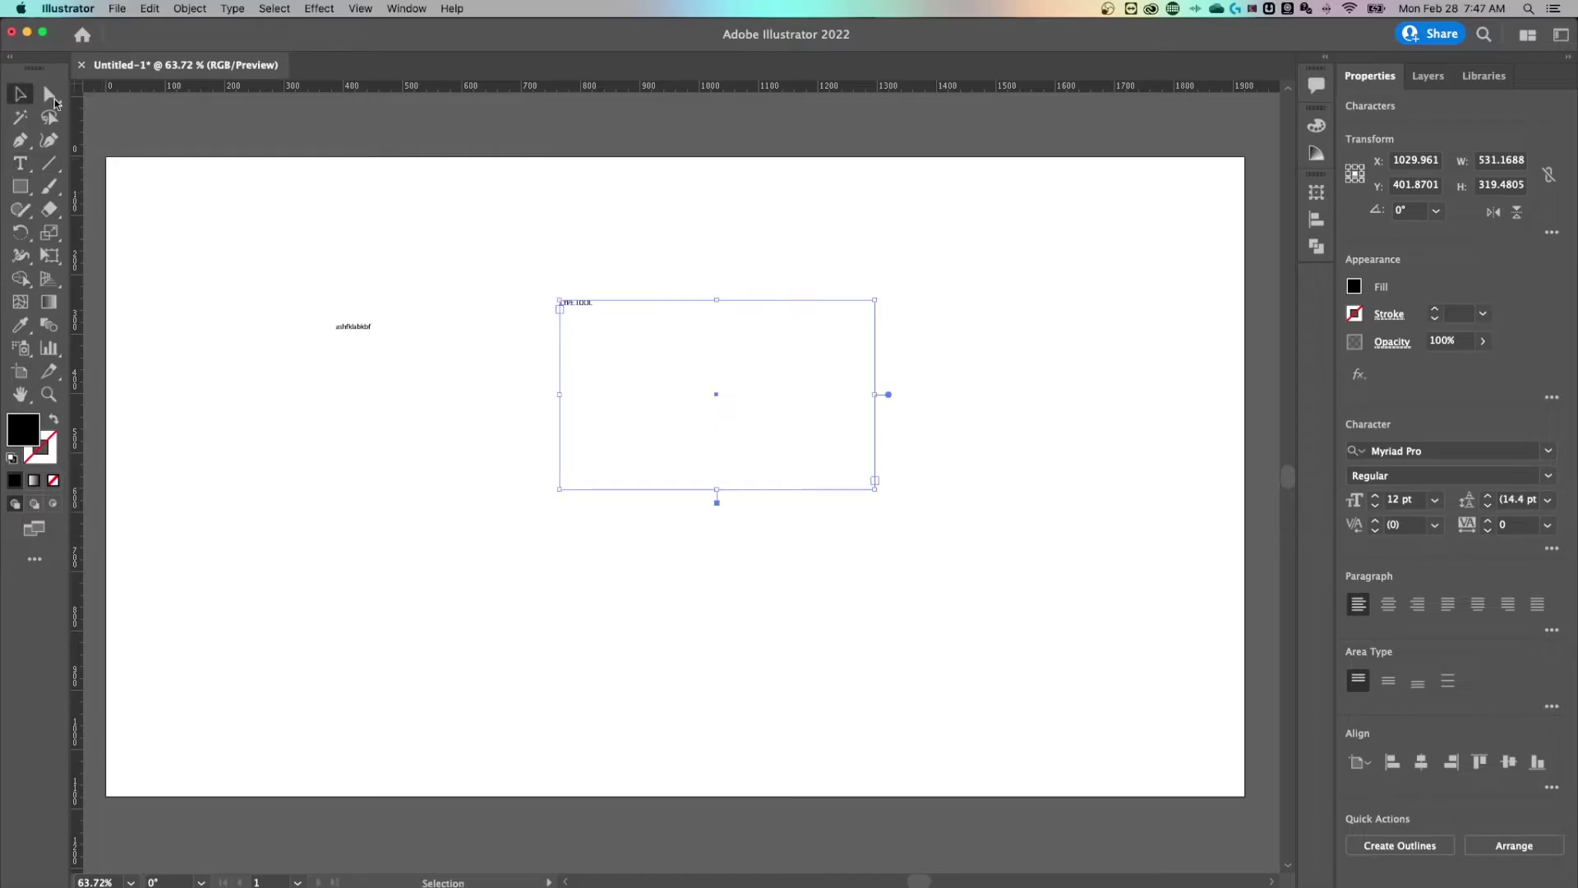
{"action": "left_click", "coordinate": [366, 330]}
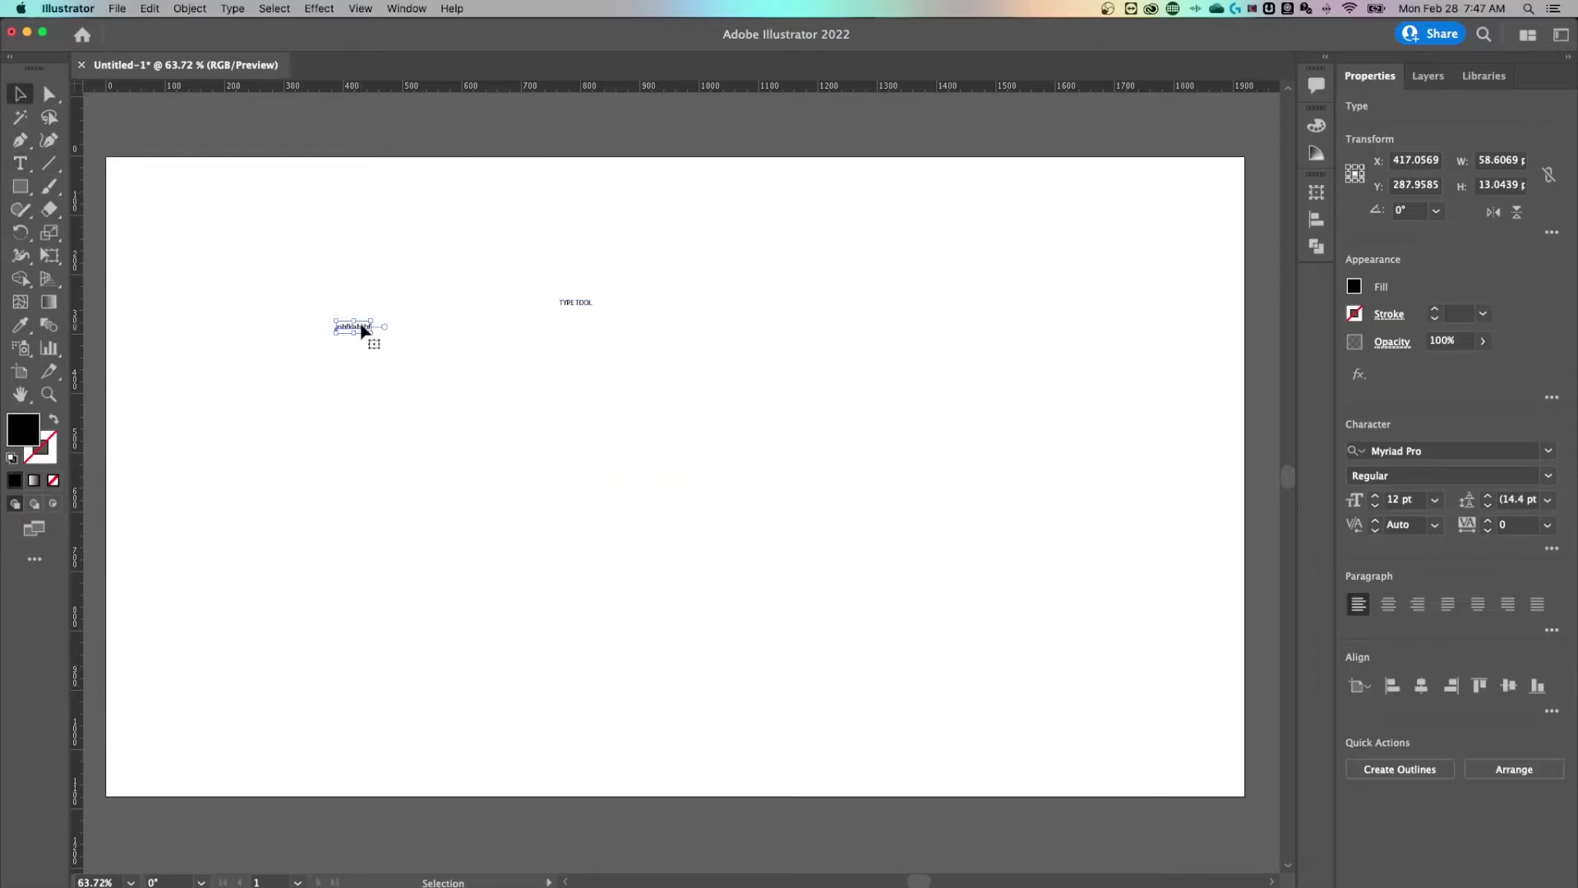
{"action": "left_click_drag", "start_coordinate": [370, 332], "coordinate": [604, 376]}
{"action": "left_click_drag", "start_coordinate": [511, 353], "coordinate": [397, 395]}
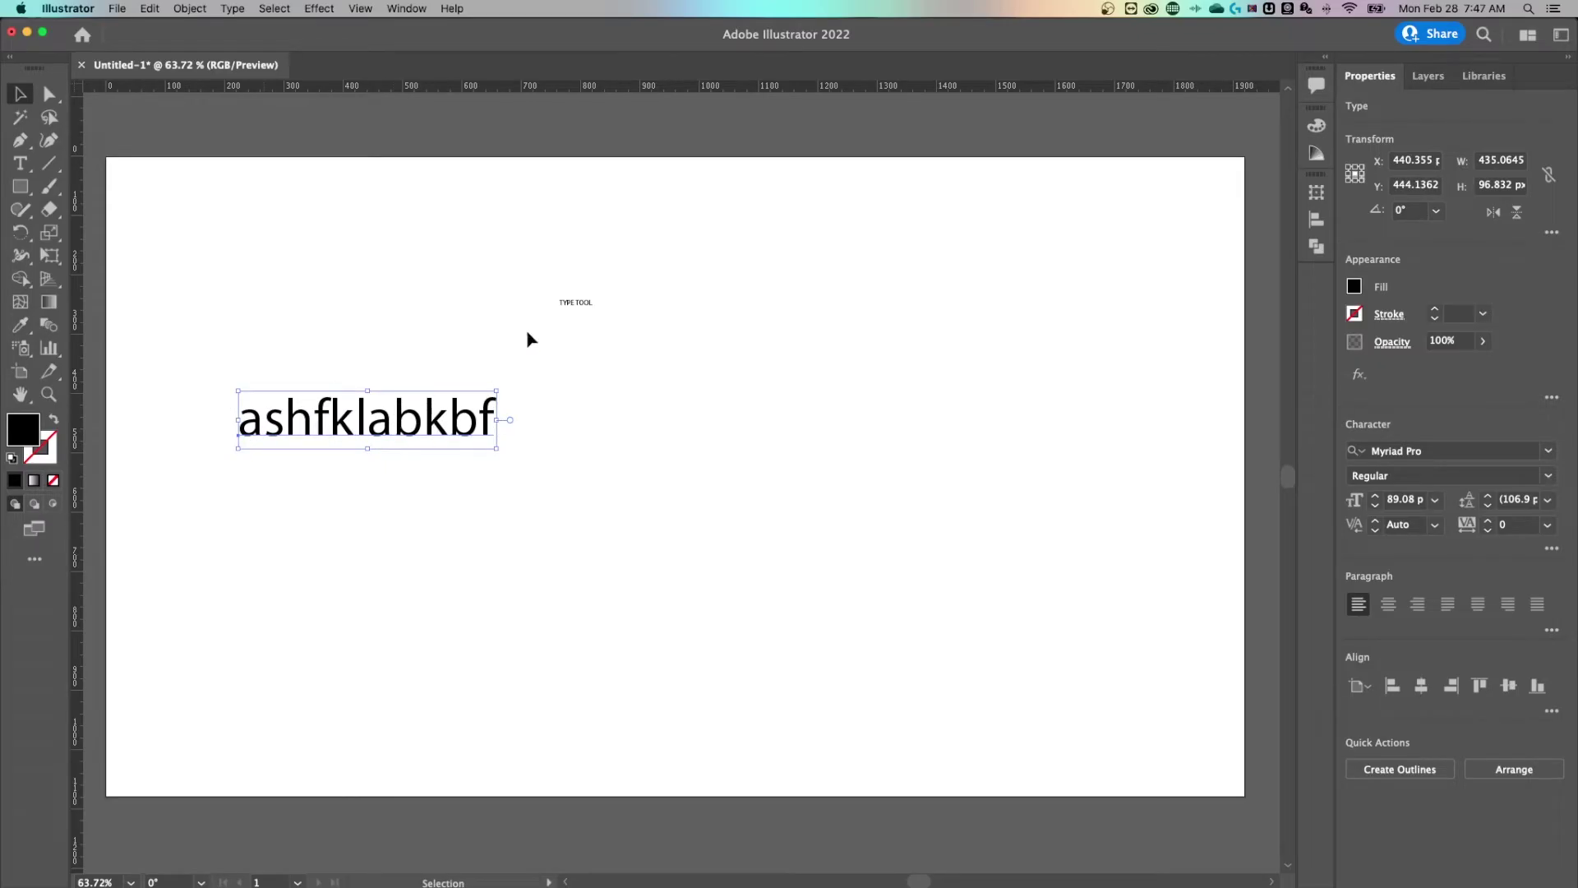
{"action": "left_click", "coordinate": [566, 303]}
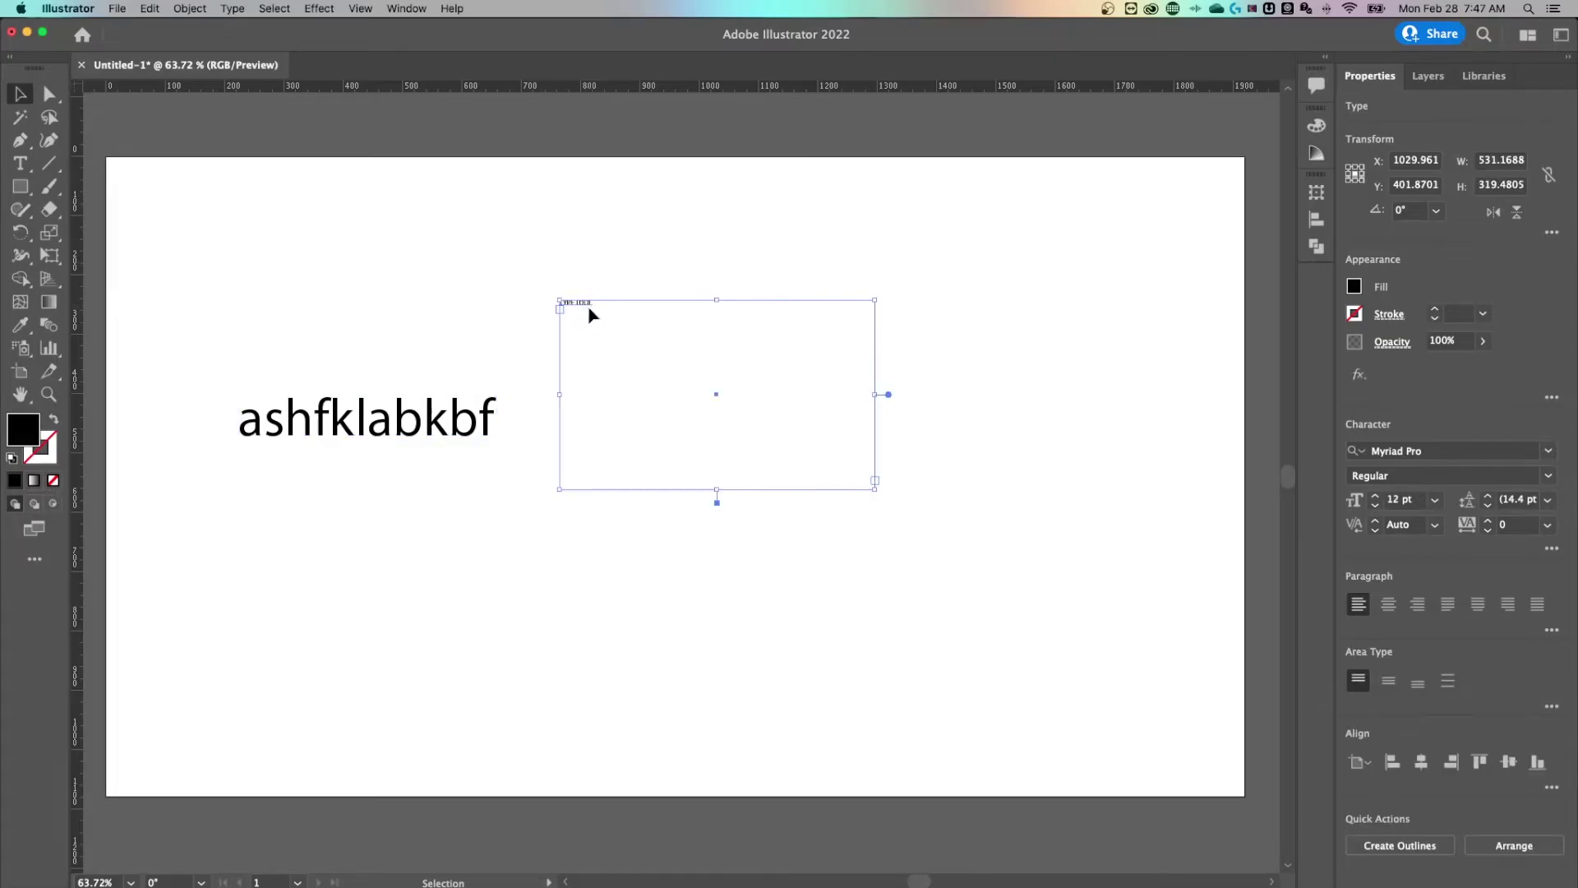
Step: Convert the large text to area type, then enlarge and reposition its box
{"action": "left_click", "coordinate": [446, 440]}
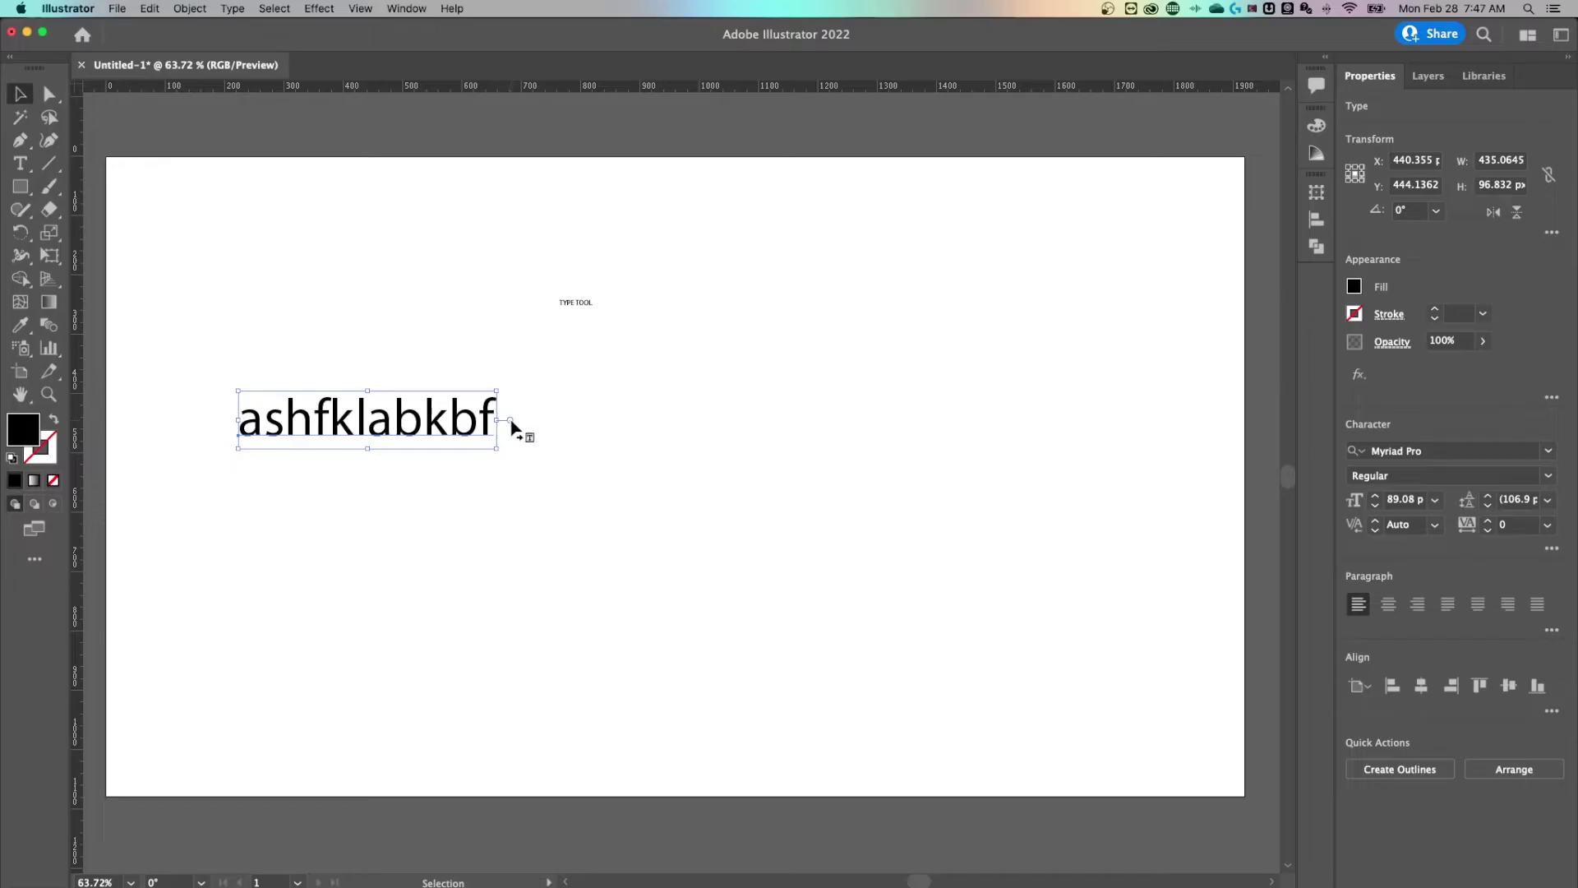
{"action": "left_click", "coordinate": [232, 9]}
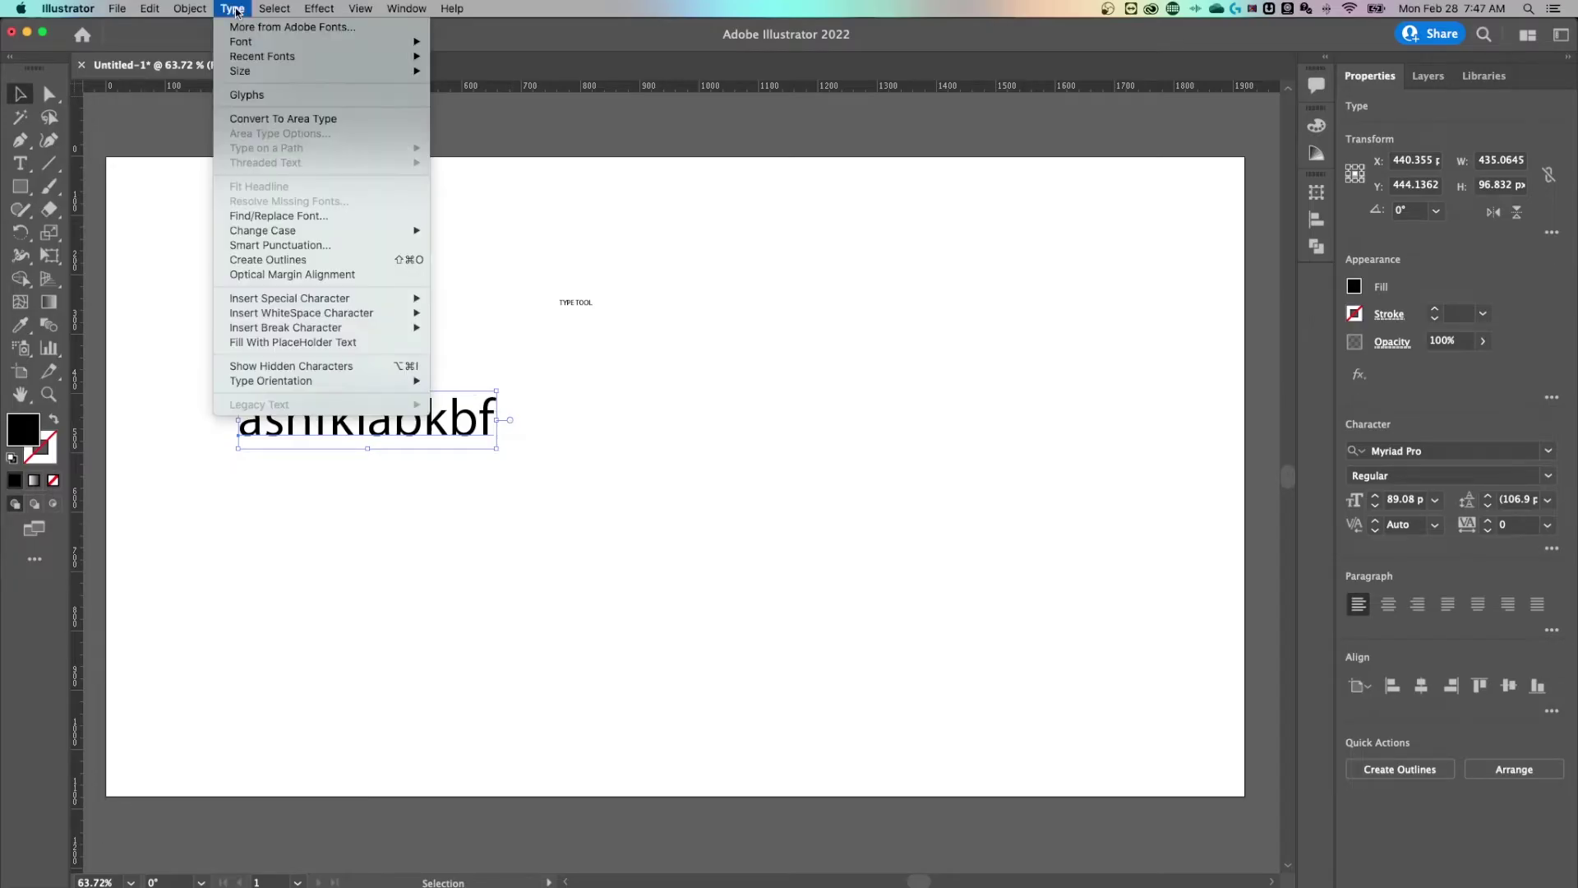
{"action": "left_click", "coordinate": [313, 120]}
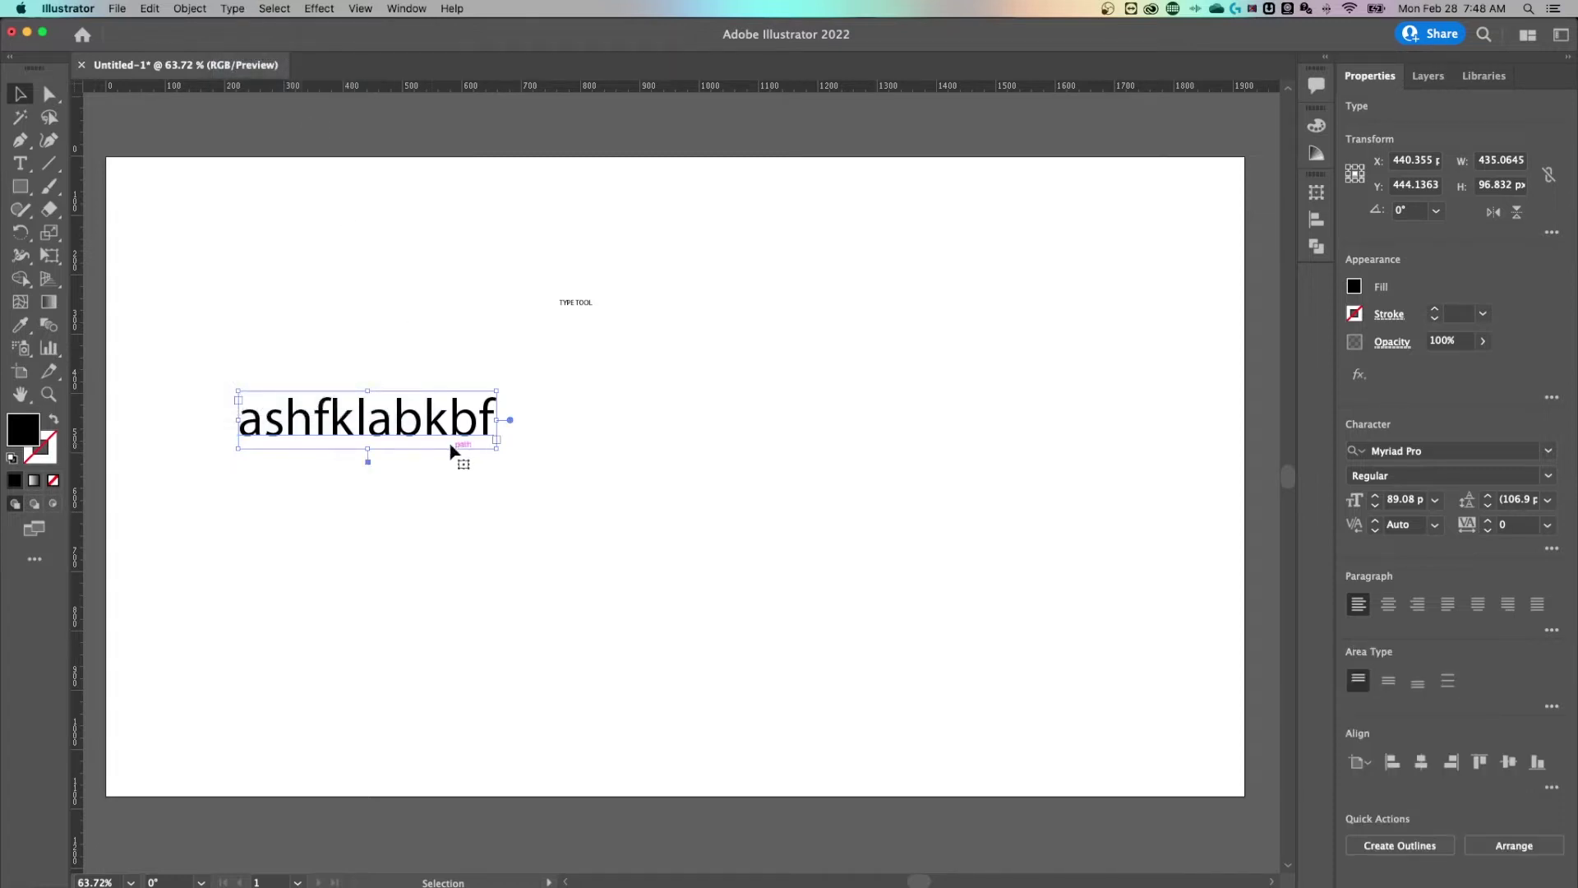
{"action": "left_click_drag", "start_coordinate": [496, 448], "coordinate": [571, 548]}
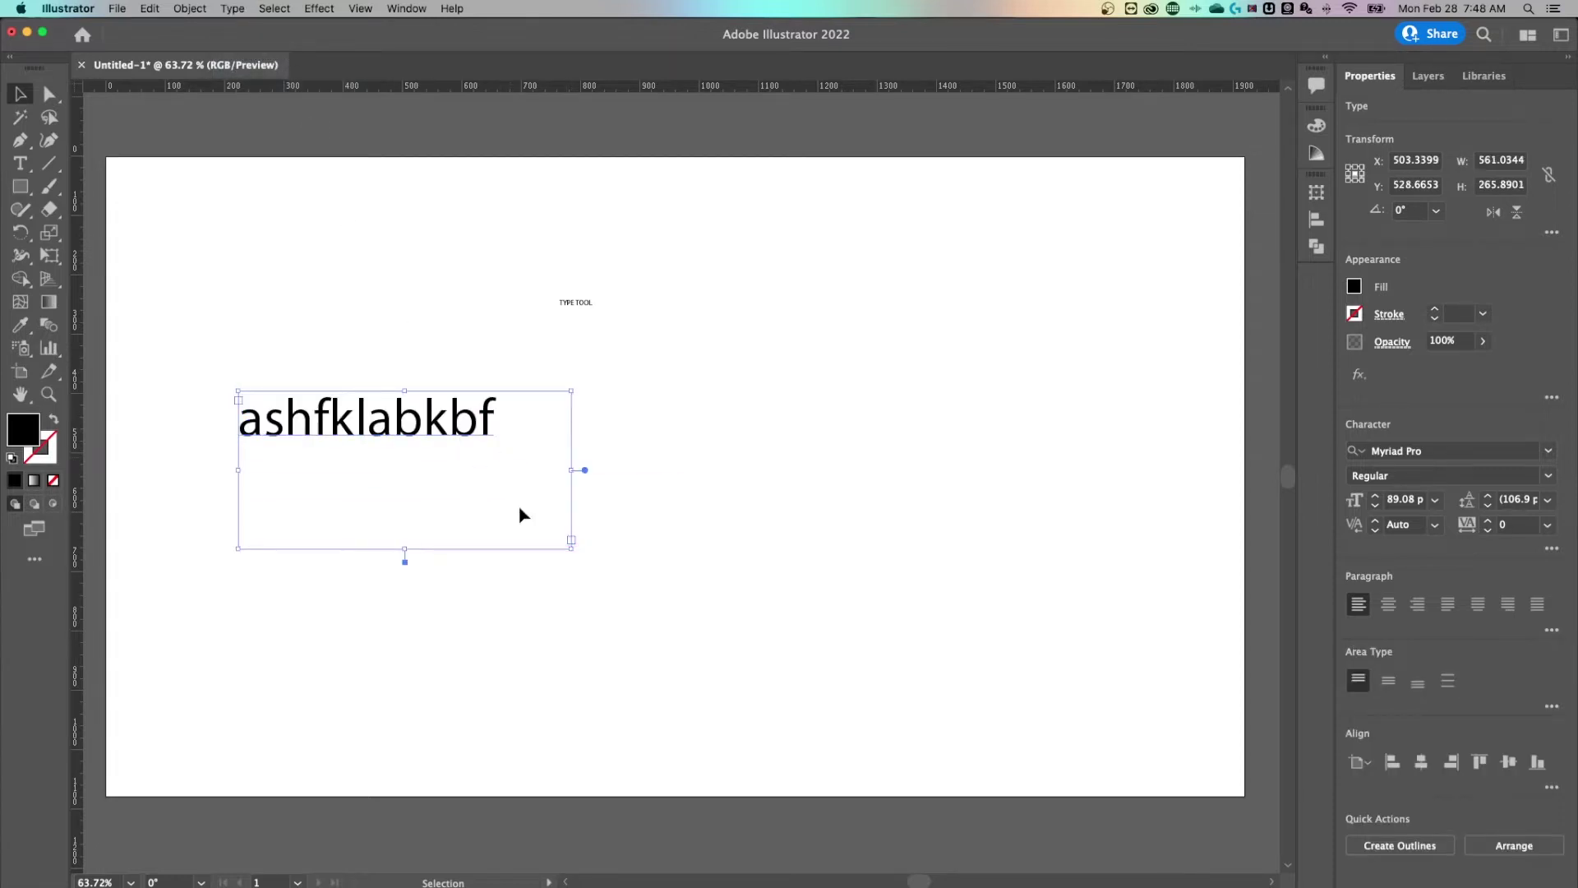
{"action": "left_click_drag", "start_coordinate": [471, 435], "coordinate": [556, 463]}
Step: Replace the box's text with 'TYPE TOOL' set in Integral CF Extra Bold
{"action": "double_click", "coordinate": [527, 446]}
{"action": "key", "text": "super+a"}
{"action": "type", "text": "TYPE TOOL"}
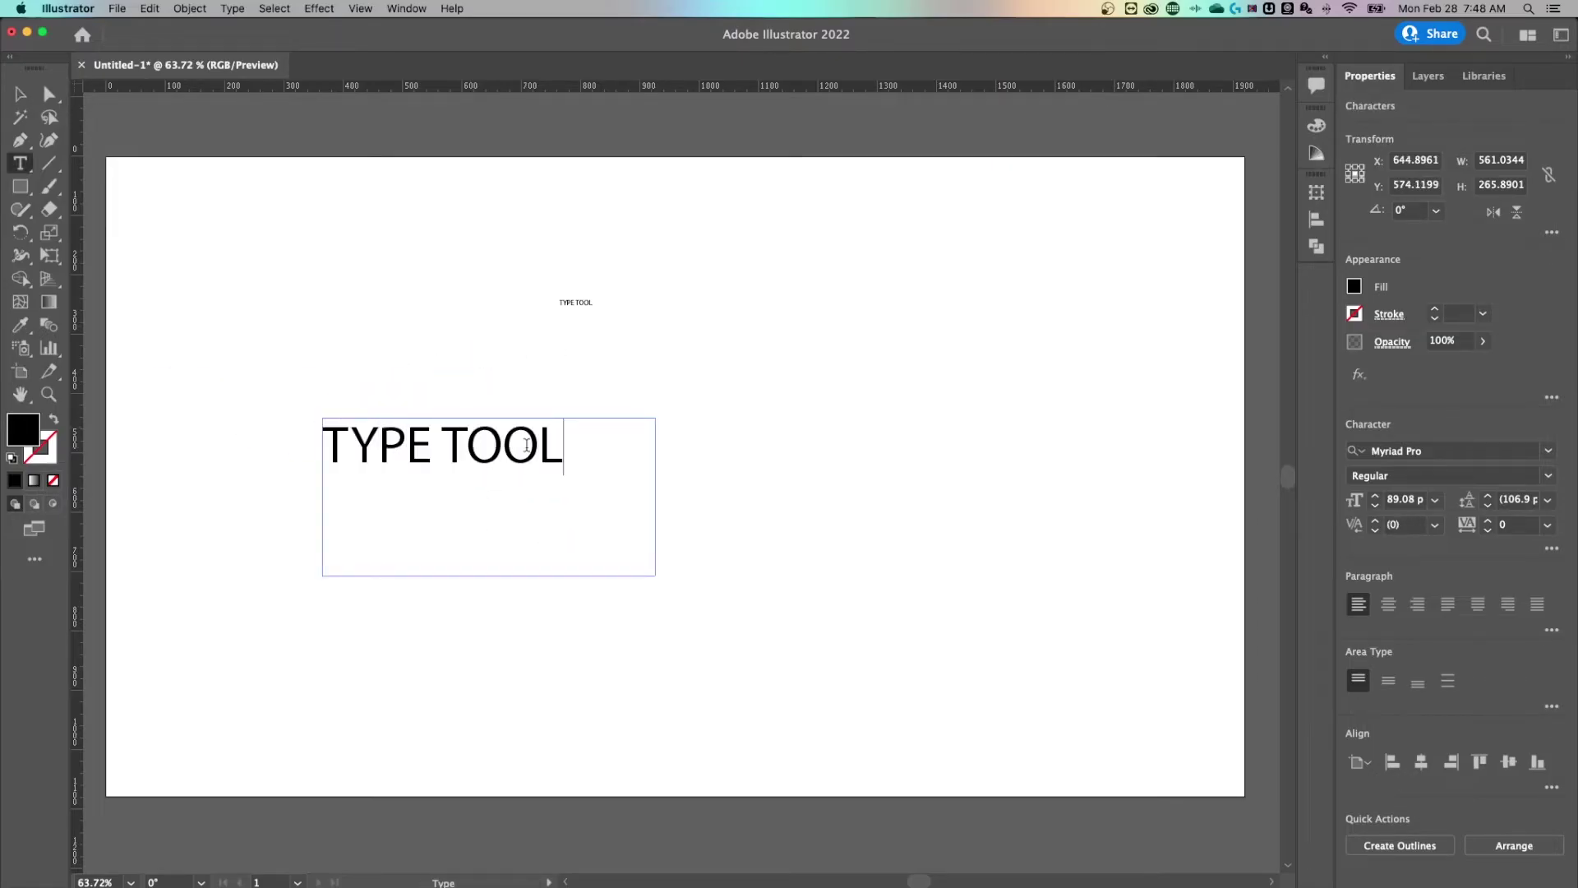
{"action": "key", "text": "super+a"}
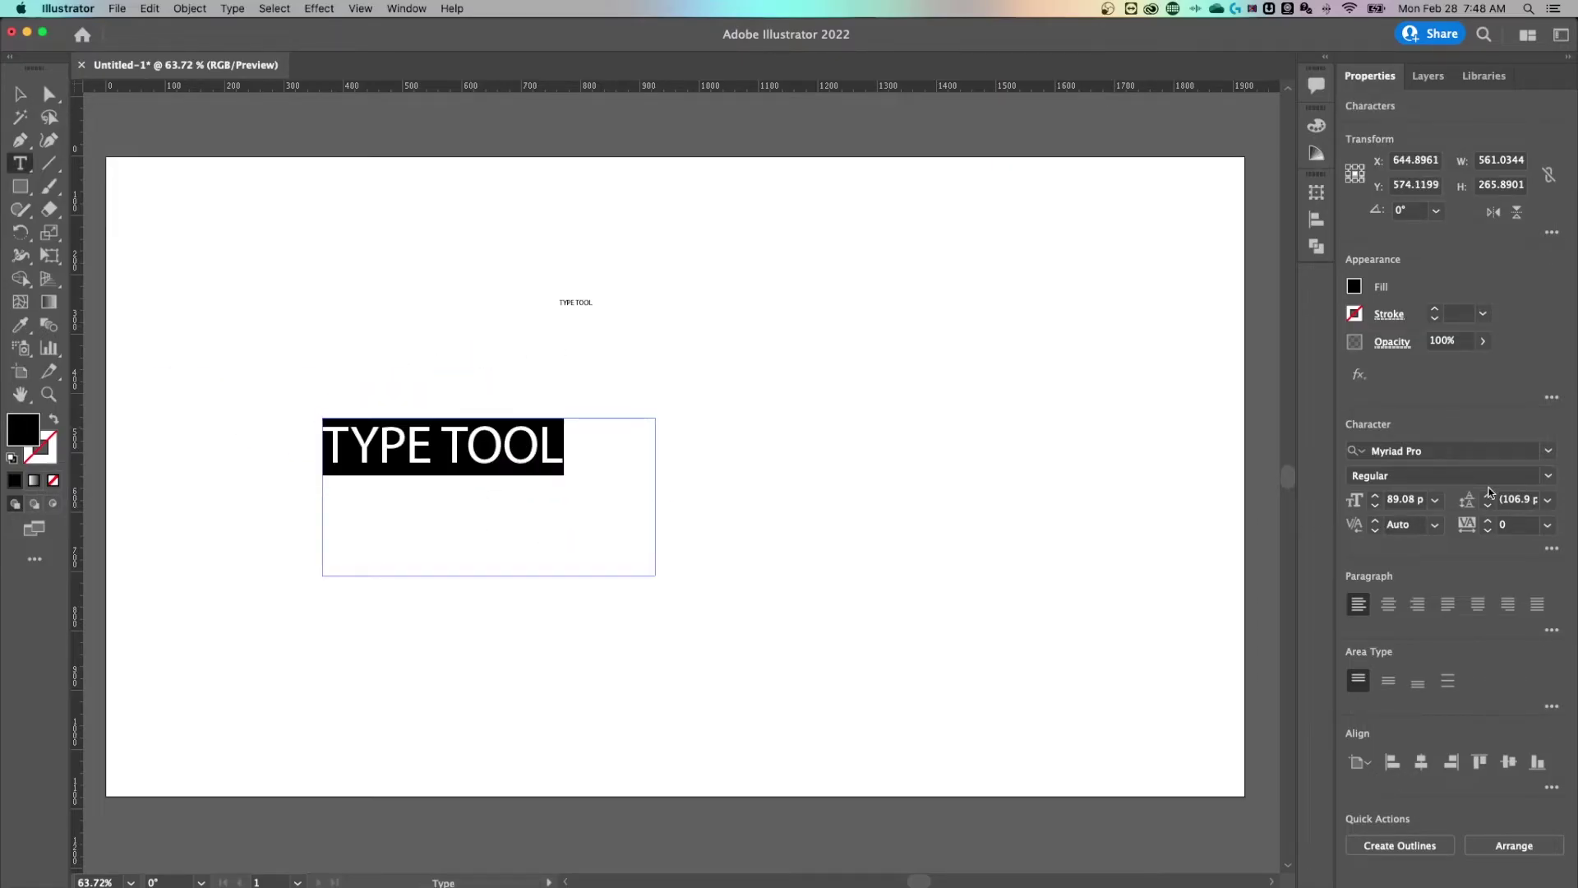
{"action": "left_click", "coordinate": [1344, 455]}
{"action": "type", "text": "integ"}
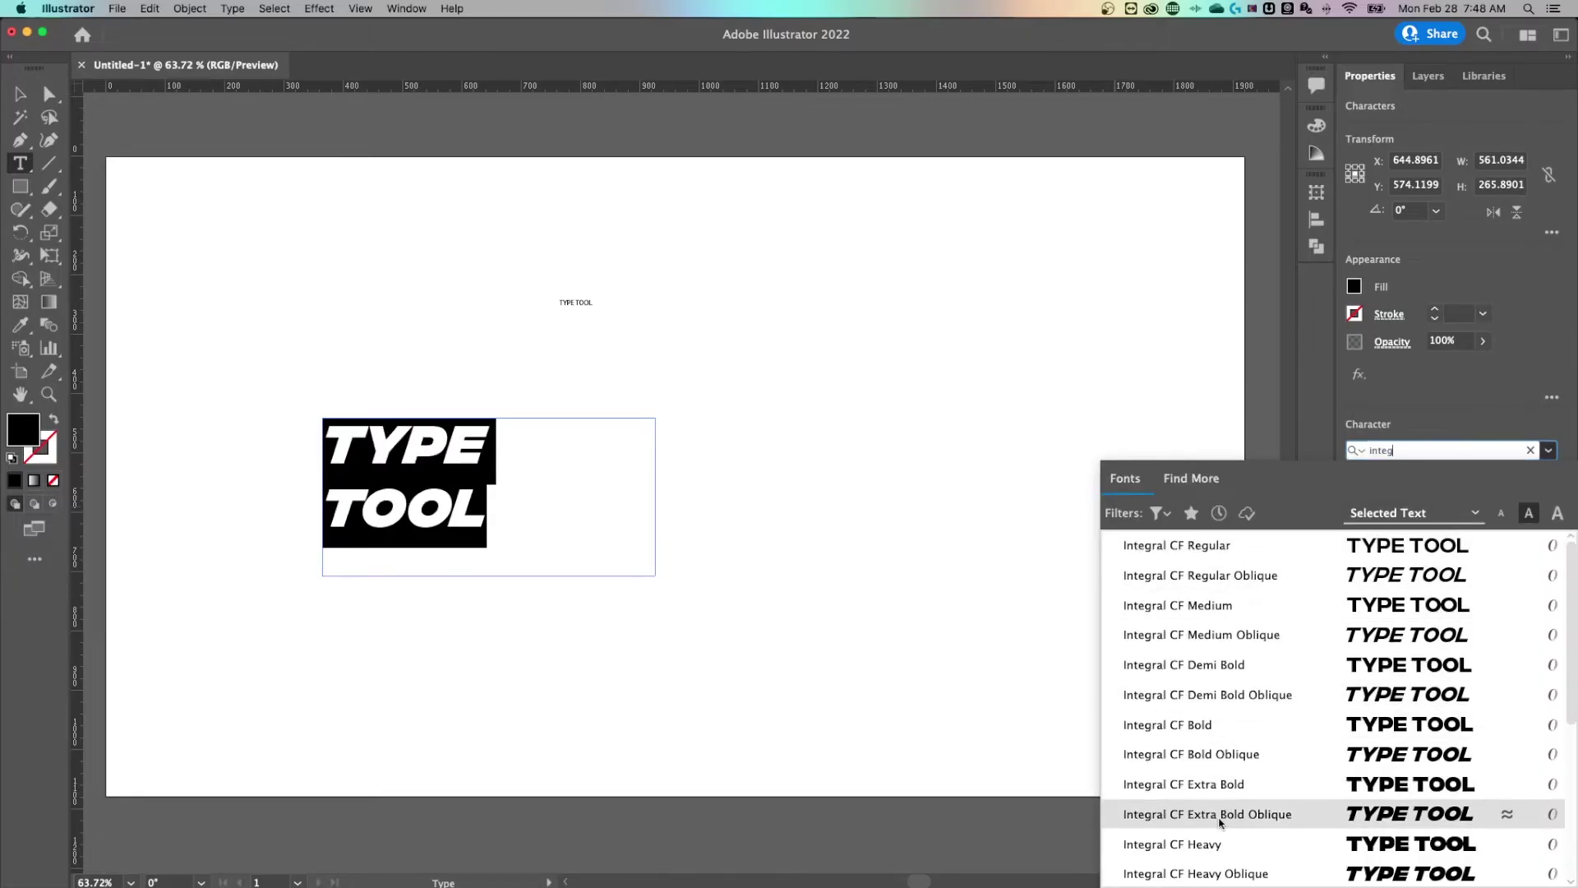
{"action": "left_click", "coordinate": [1230, 790]}
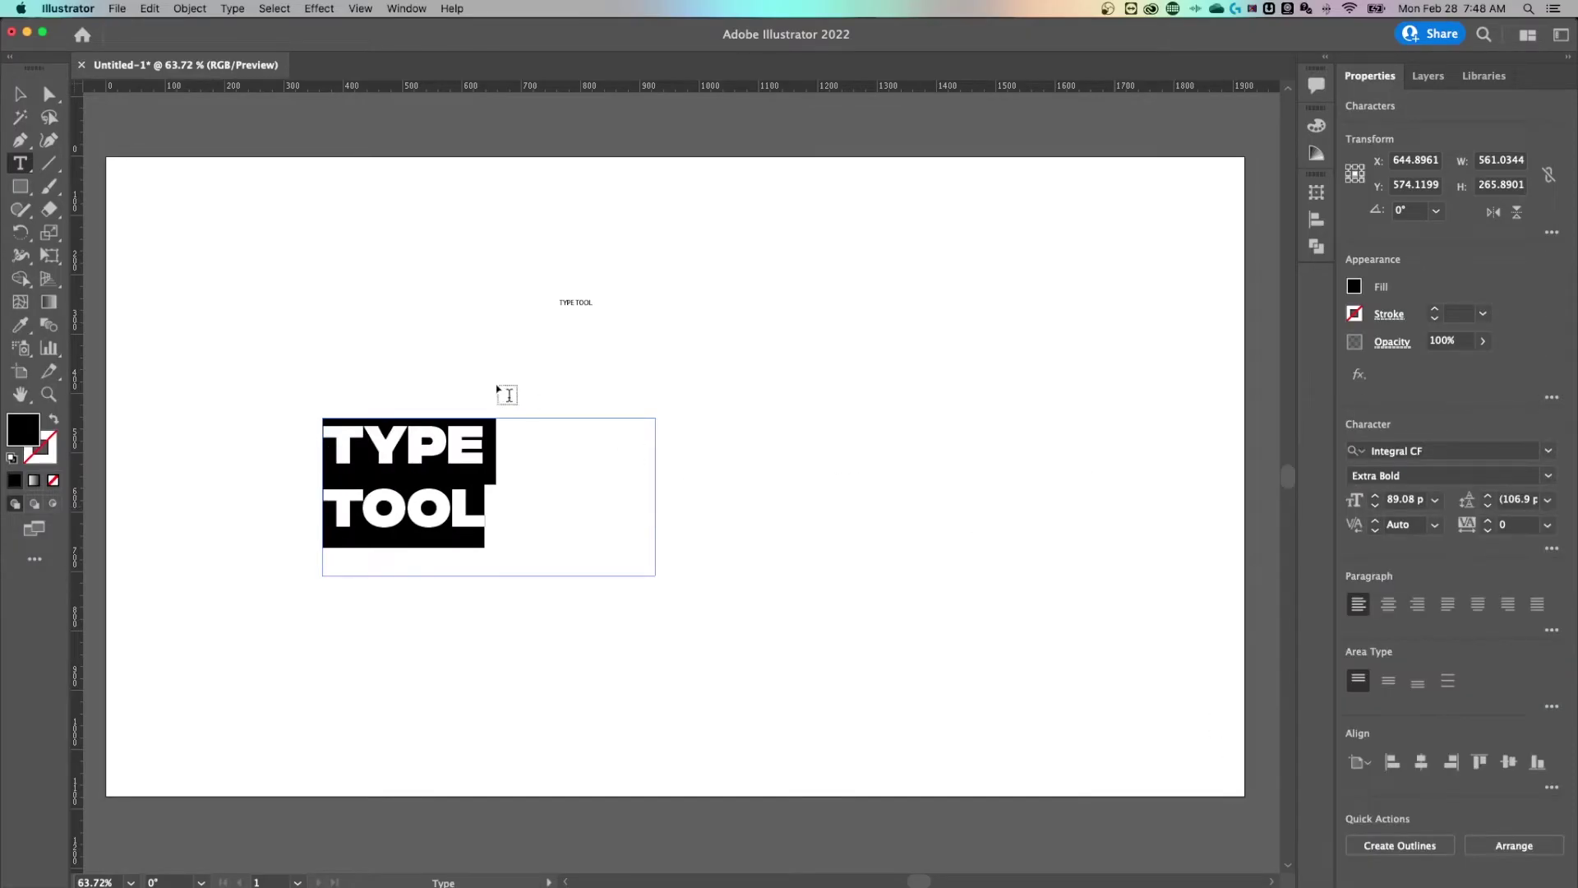
{"action": "key", "text": "Escape"}
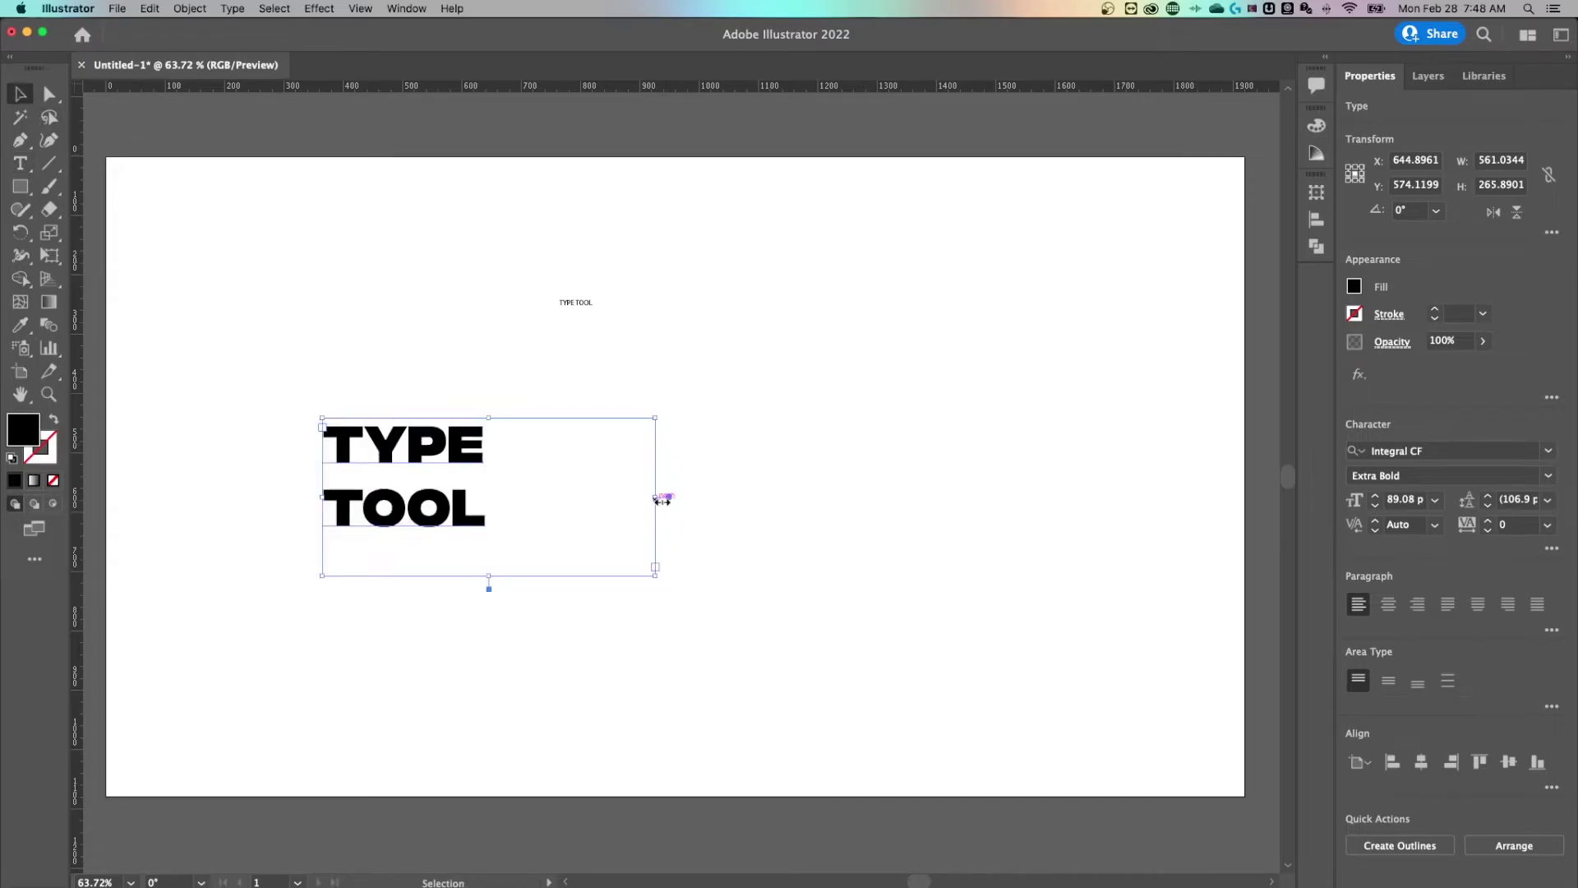
Step: Widen the headline box to one line, delete the small leftover text, and move it up
{"action": "left_click_drag", "start_coordinate": [661, 499], "coordinate": [690, 498]}
{"action": "left_click_drag", "start_coordinate": [592, 440], "coordinate": [643, 460]}
{"action": "left_click", "coordinate": [581, 310]}
{"action": "key", "text": "Delete"}
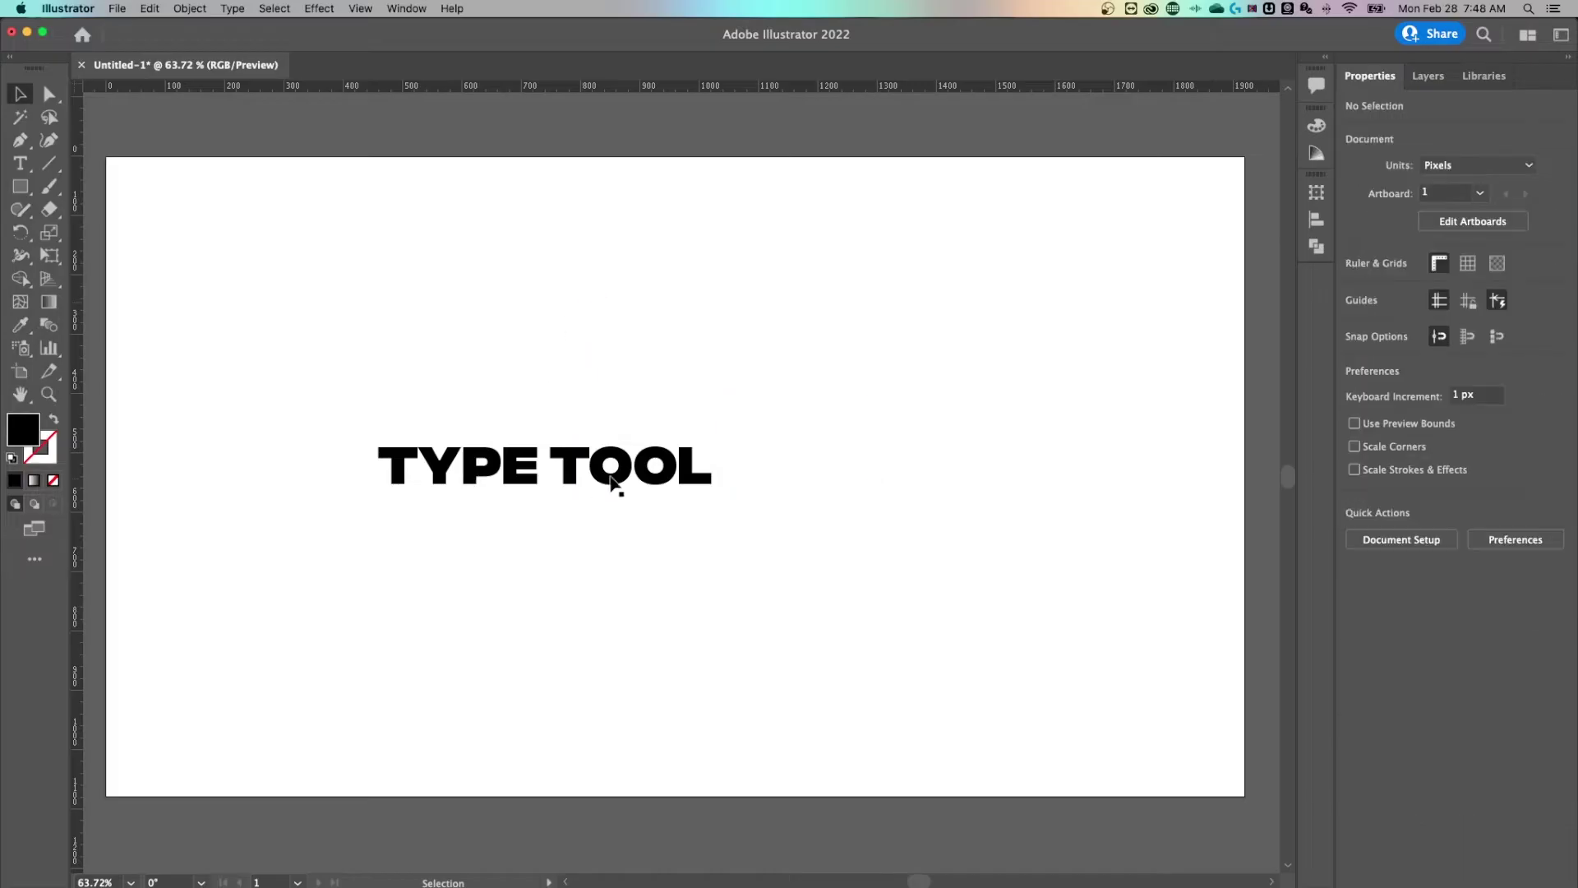
{"action": "left_click", "coordinate": [612, 480]}
{"action": "left_click_drag", "start_coordinate": [612, 481], "coordinate": [661, 414]}
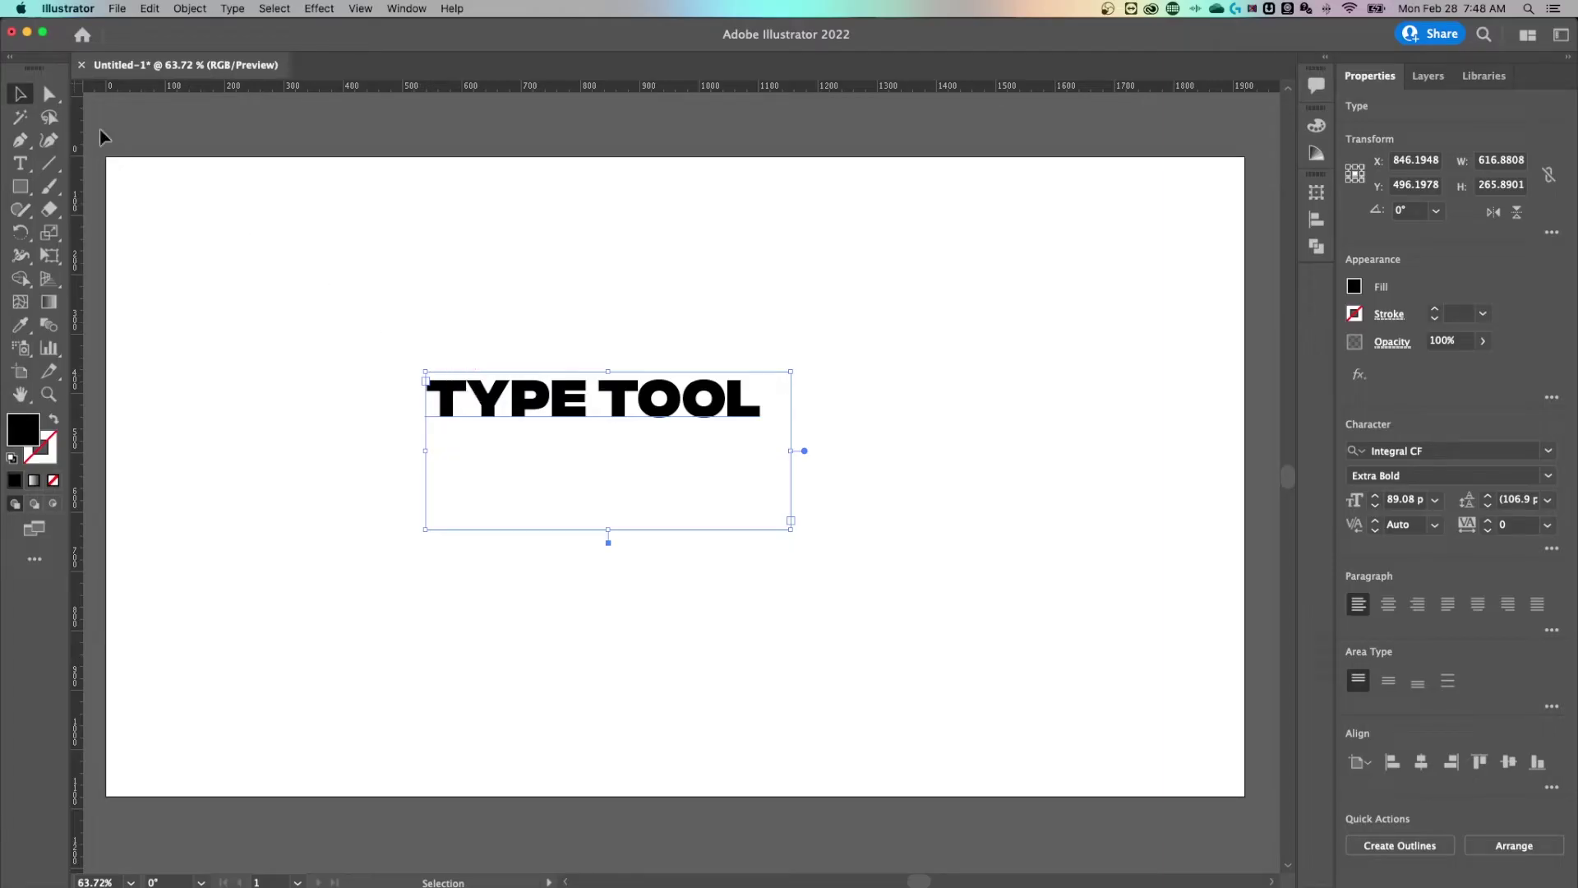
Step: Select the TYPE TOOL frame path with Direct Selection and fill it yellow
{"action": "left_click", "coordinate": [53, 95]}
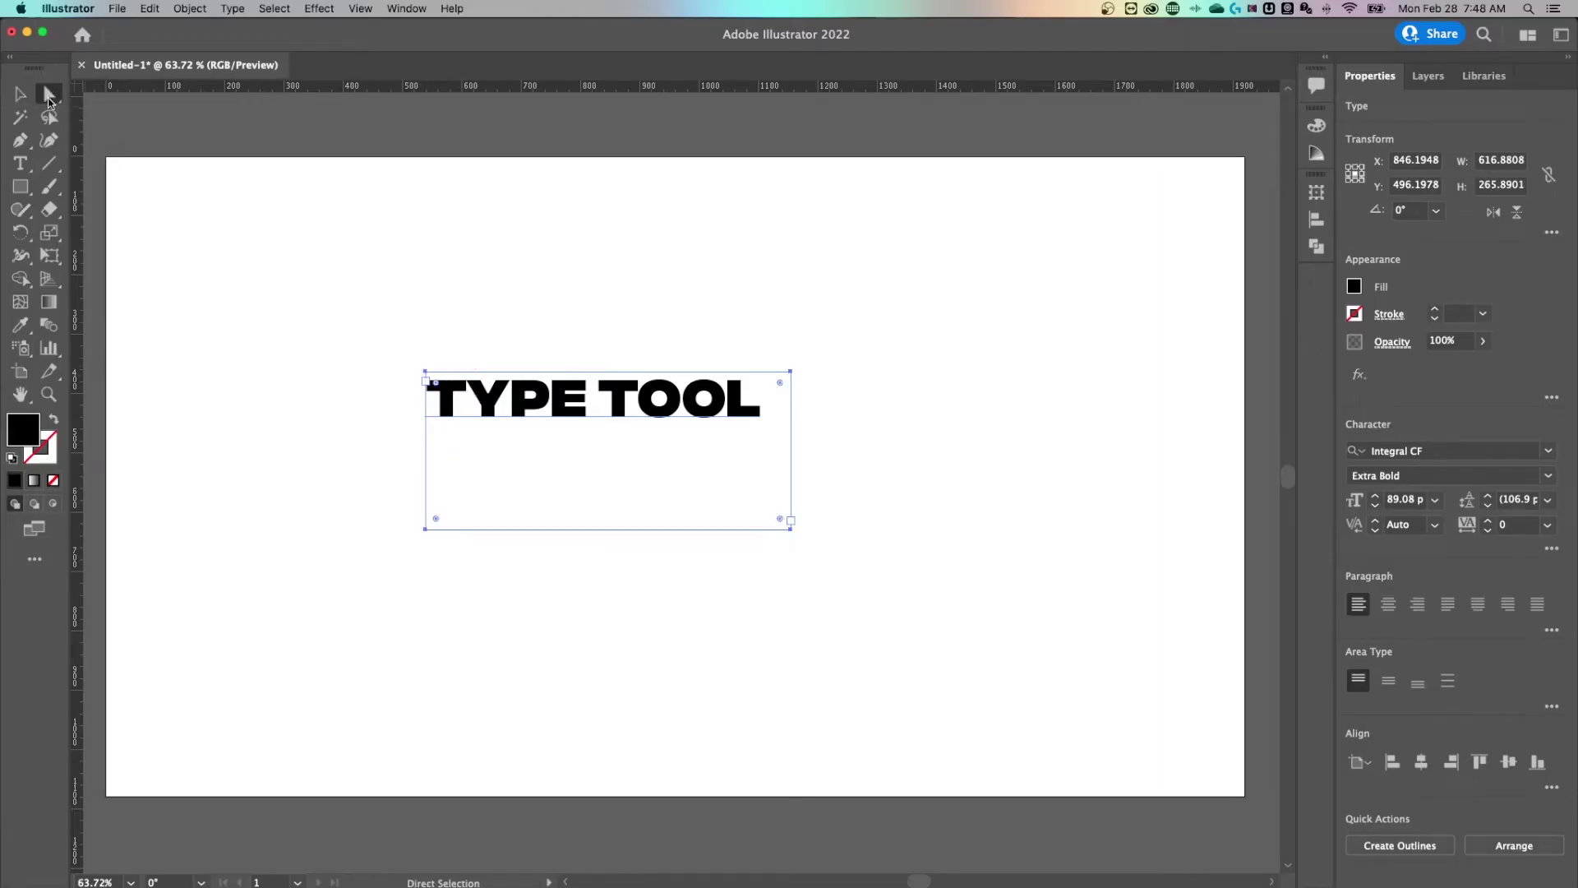
{"action": "left_click", "coordinate": [426, 371]}
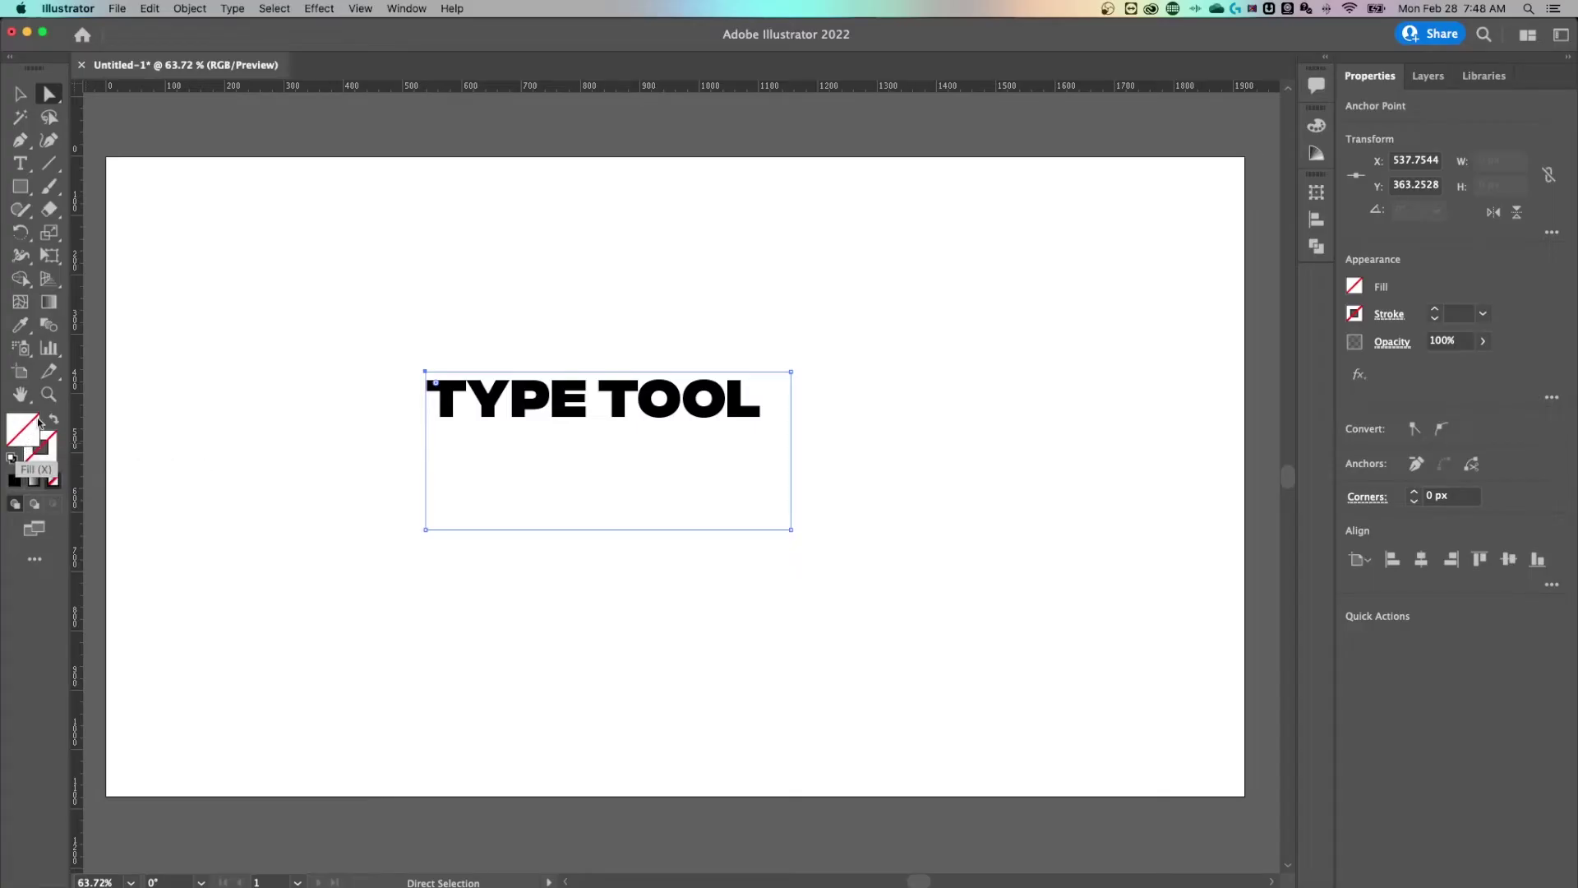
{"action": "left_click", "coordinate": [1355, 286]}
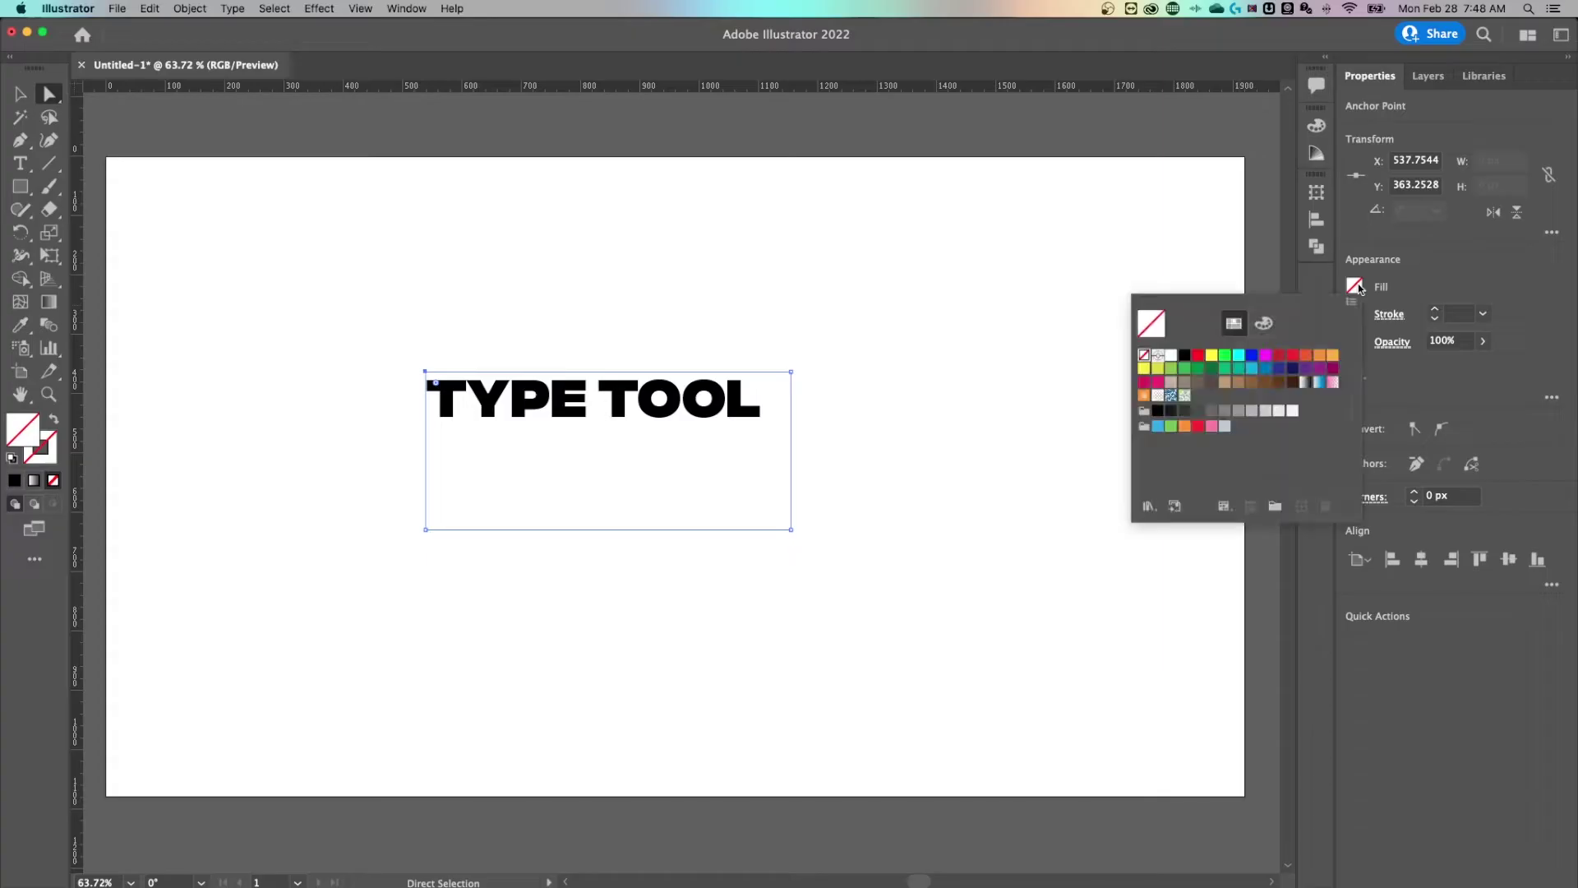
{"action": "left_click", "coordinate": [1212, 359]}
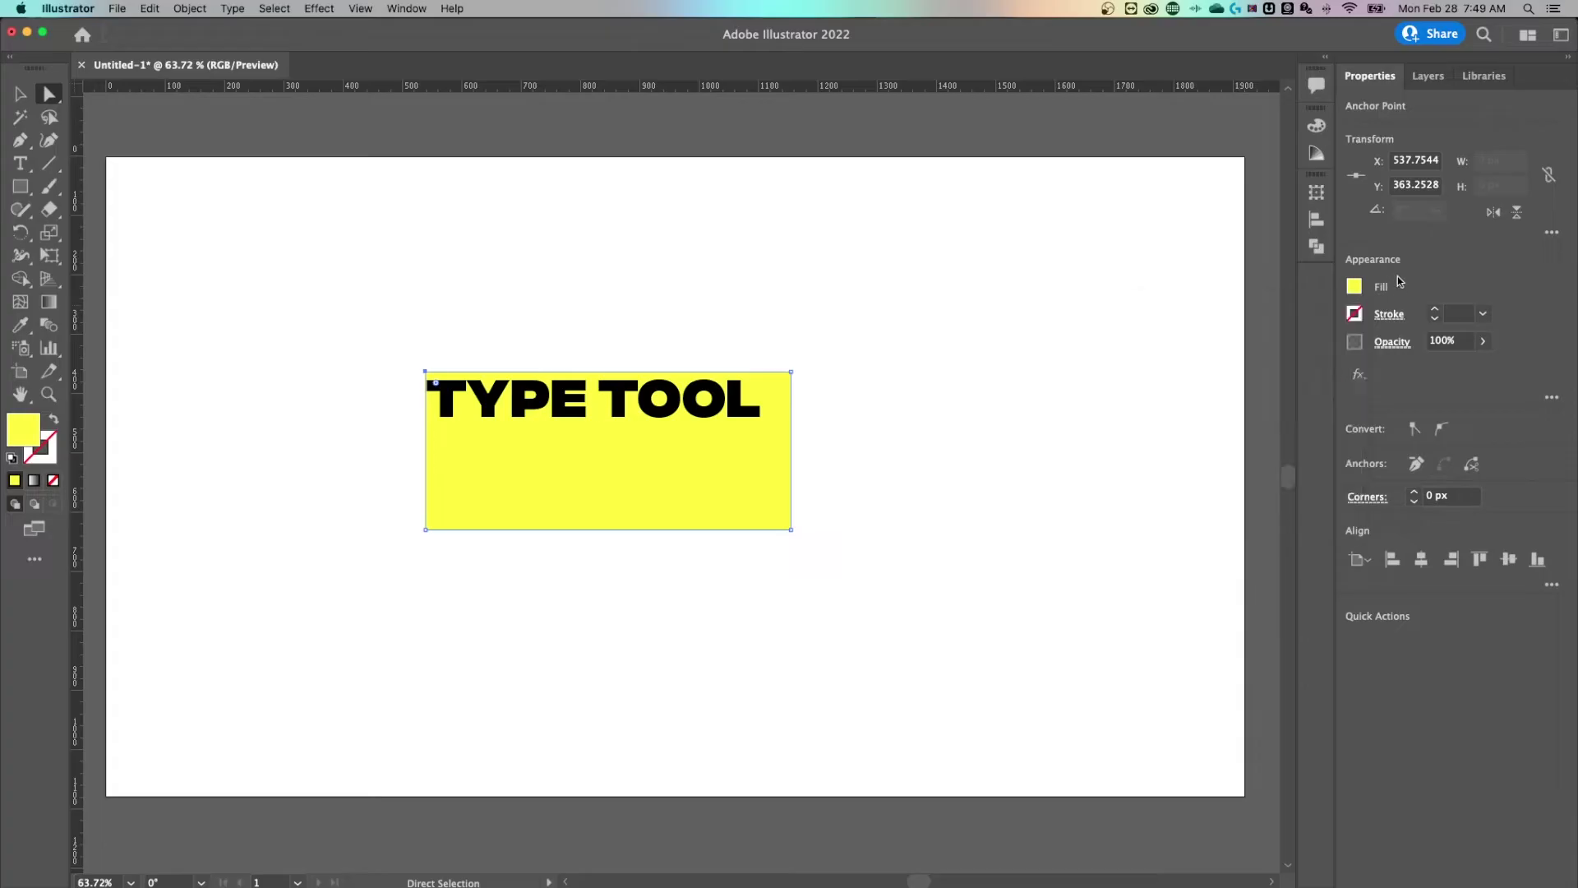
{"action": "left_click", "coordinate": [1453, 313]}
Step: Try stroke alignment and dash options, then set the stroke weight to 0 pt
{"action": "key", "text": "Return"}
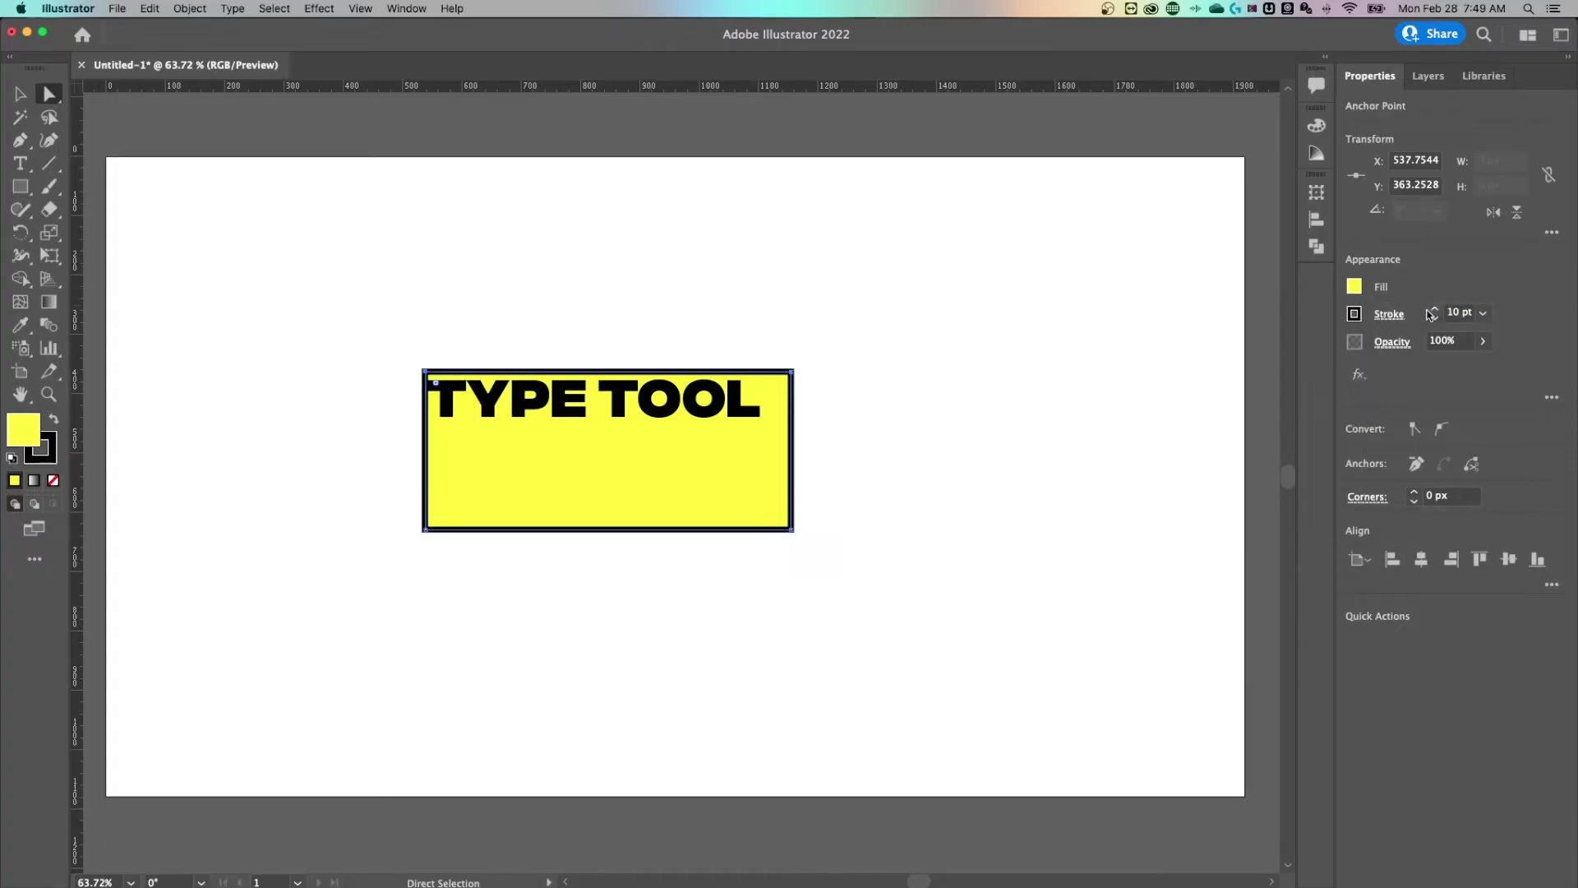
{"action": "left_click", "coordinate": [1388, 316]}
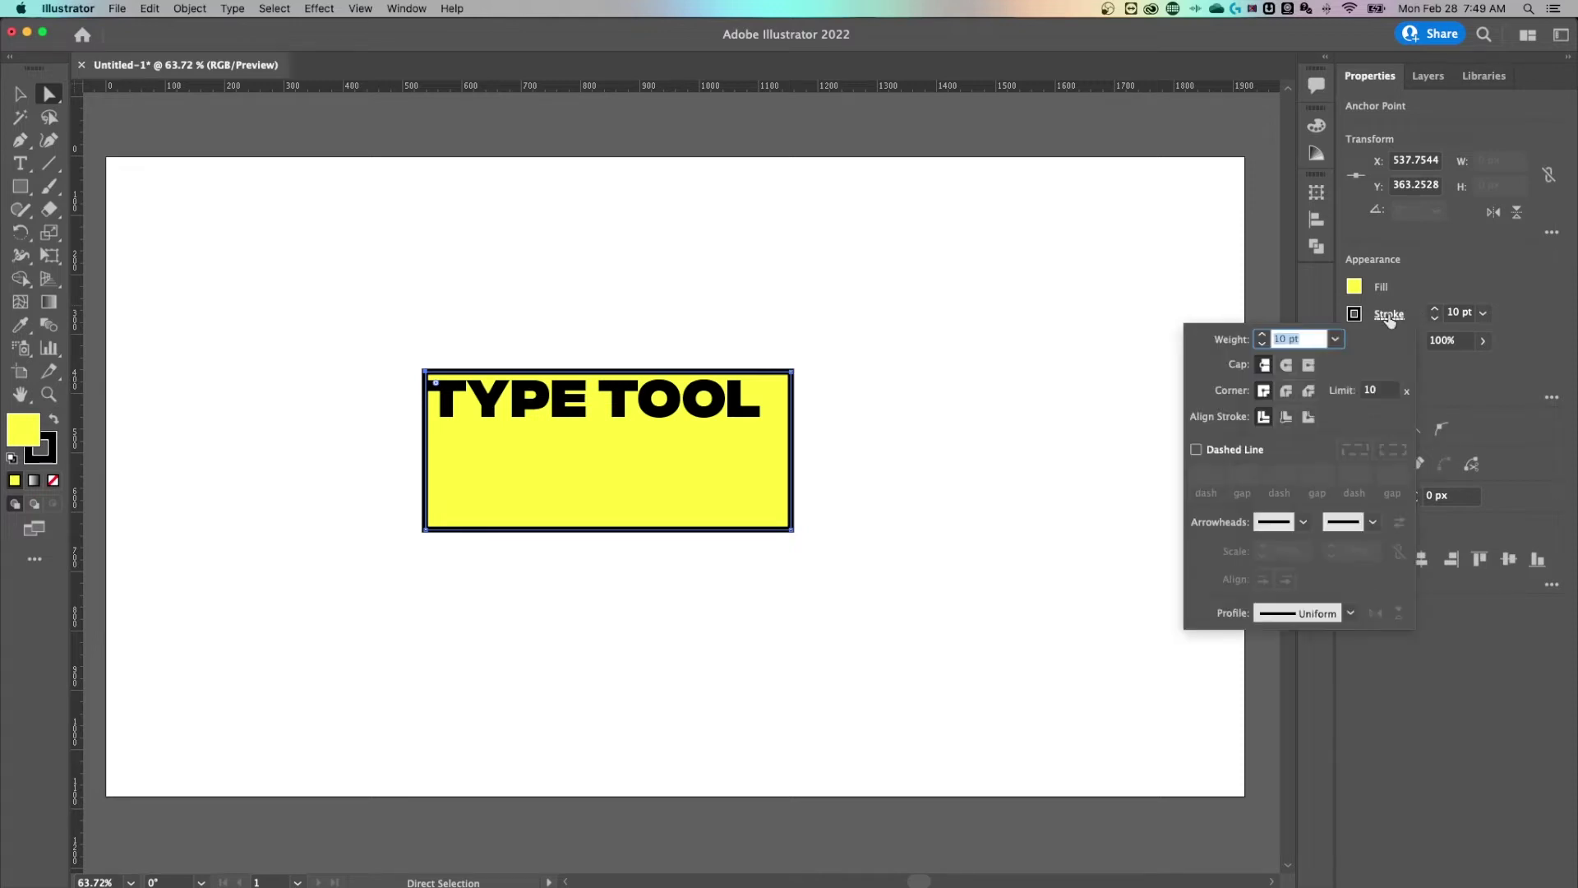
{"action": "left_click", "coordinate": [1285, 418]}
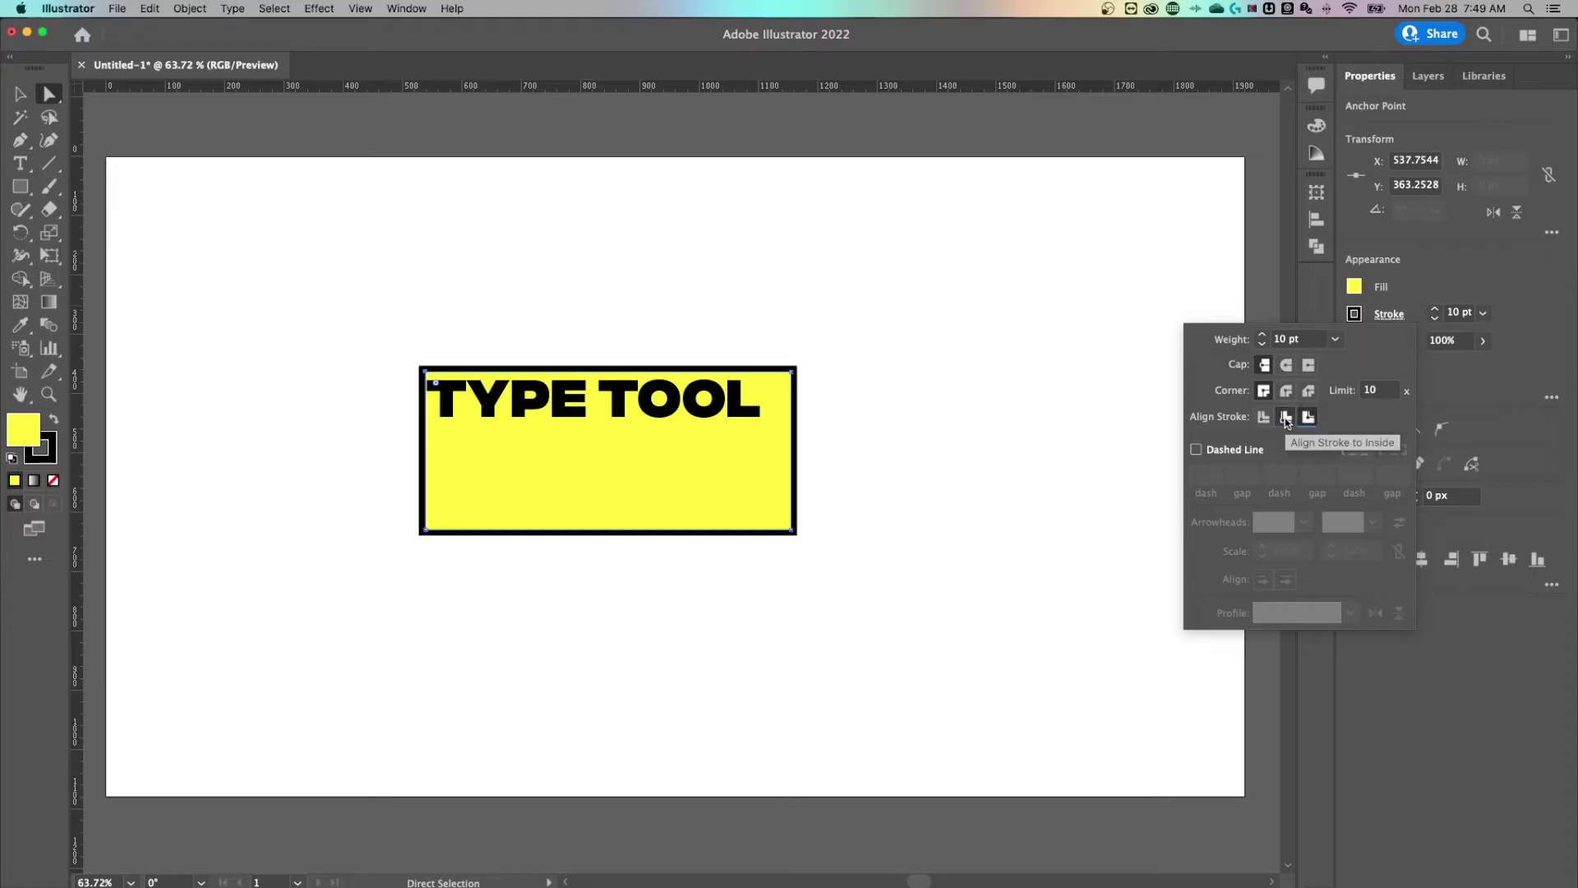
{"action": "left_click", "coordinate": [1271, 417]}
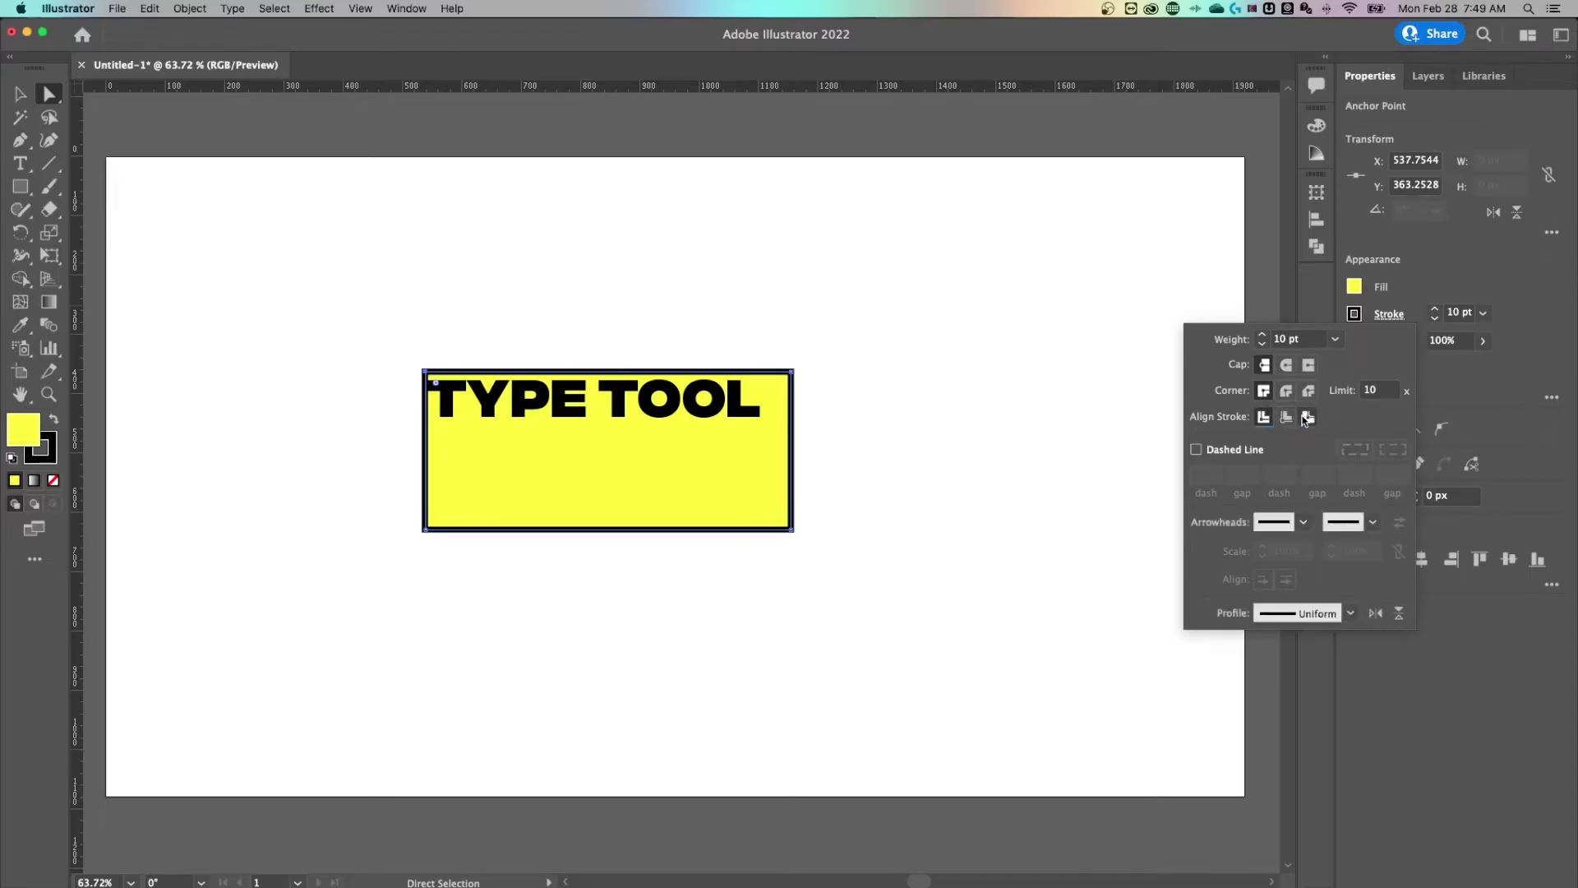
{"action": "left_click", "coordinate": [1196, 450]}
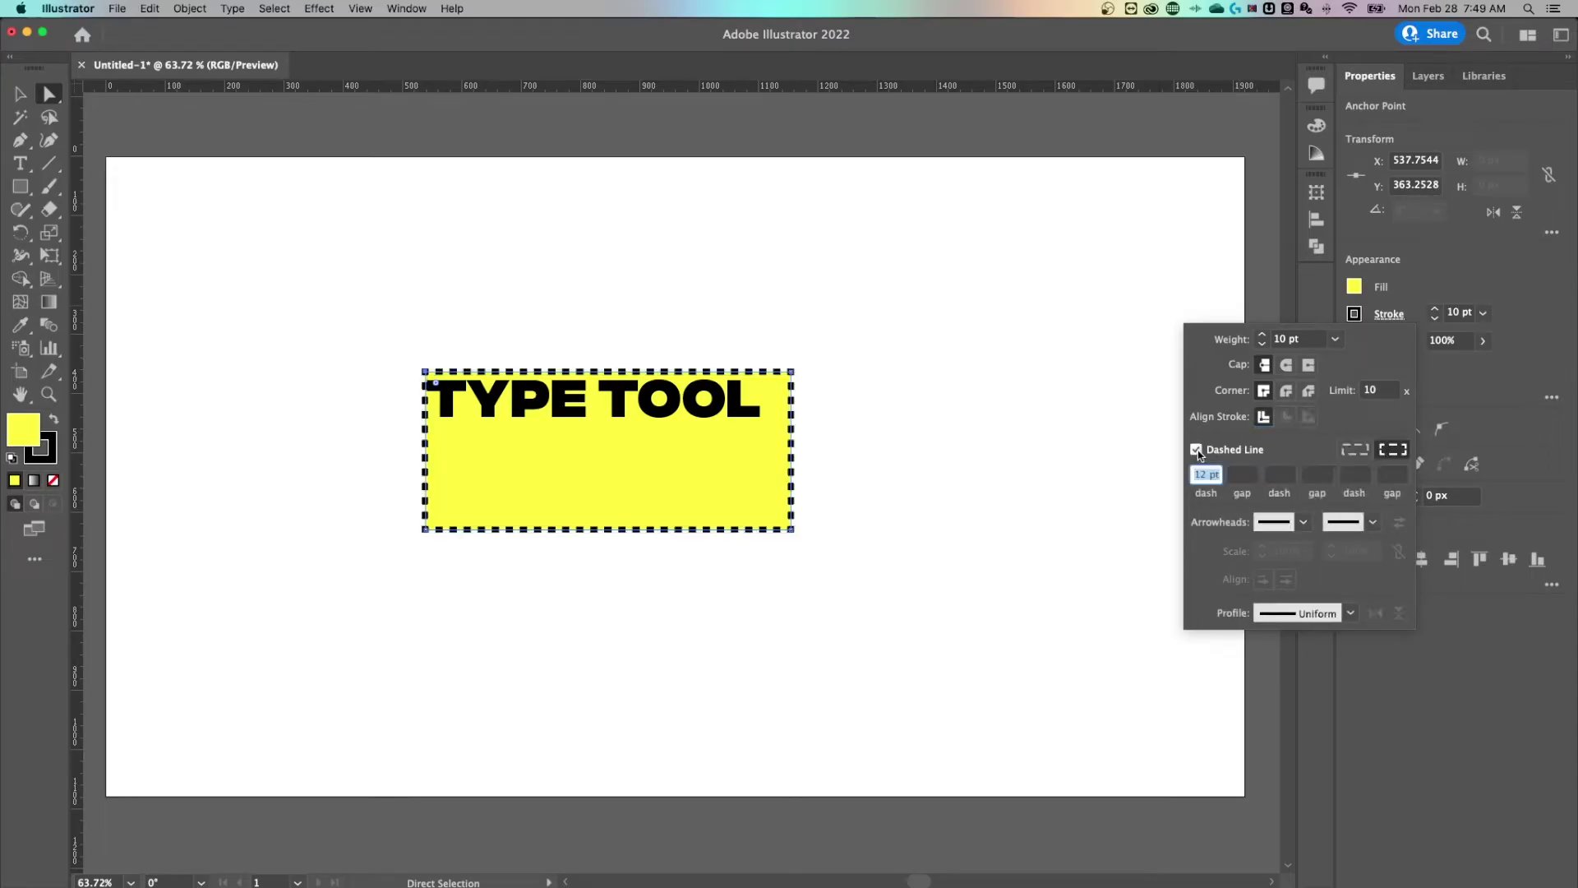
{"action": "left_click", "coordinate": [1197, 450]}
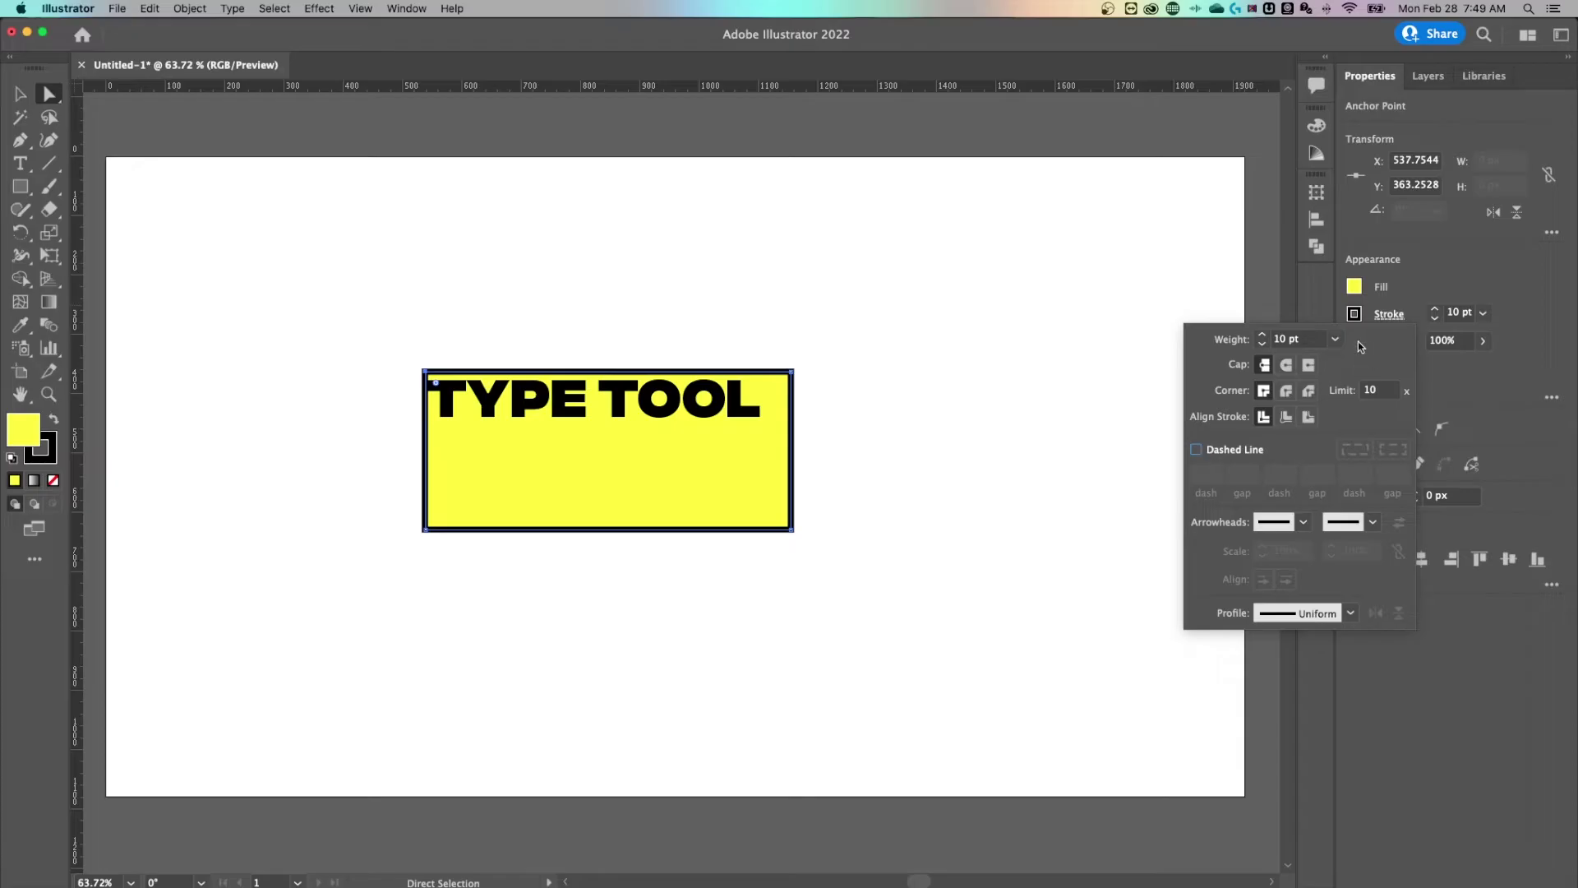
{"action": "left_click", "coordinate": [1453, 313]}
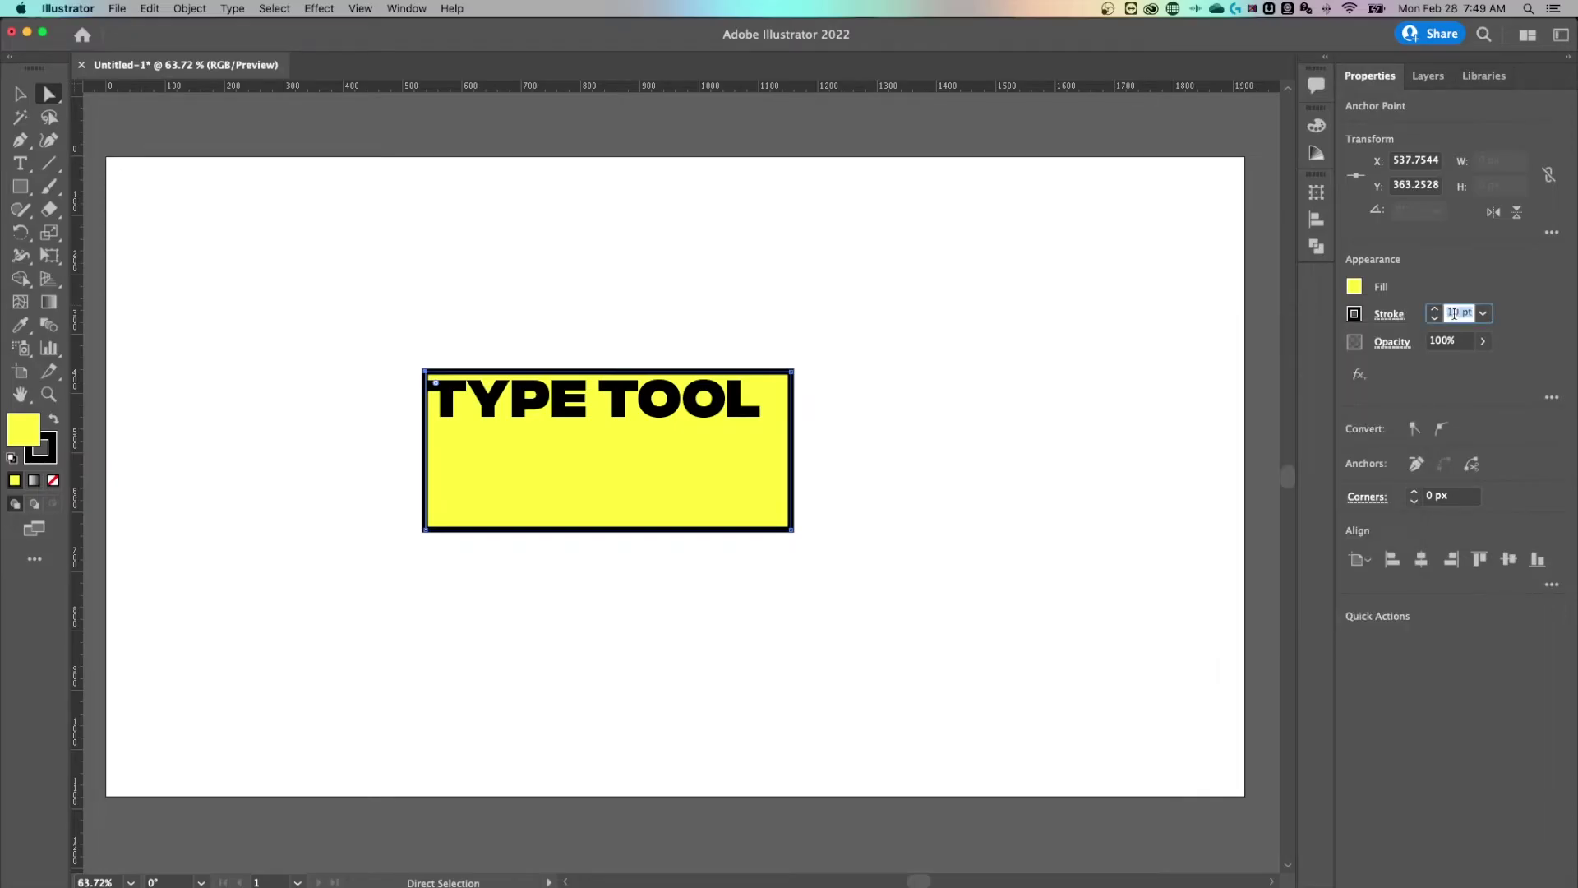
{"action": "type", "text": "0"}
{"action": "key", "text": "Return"}
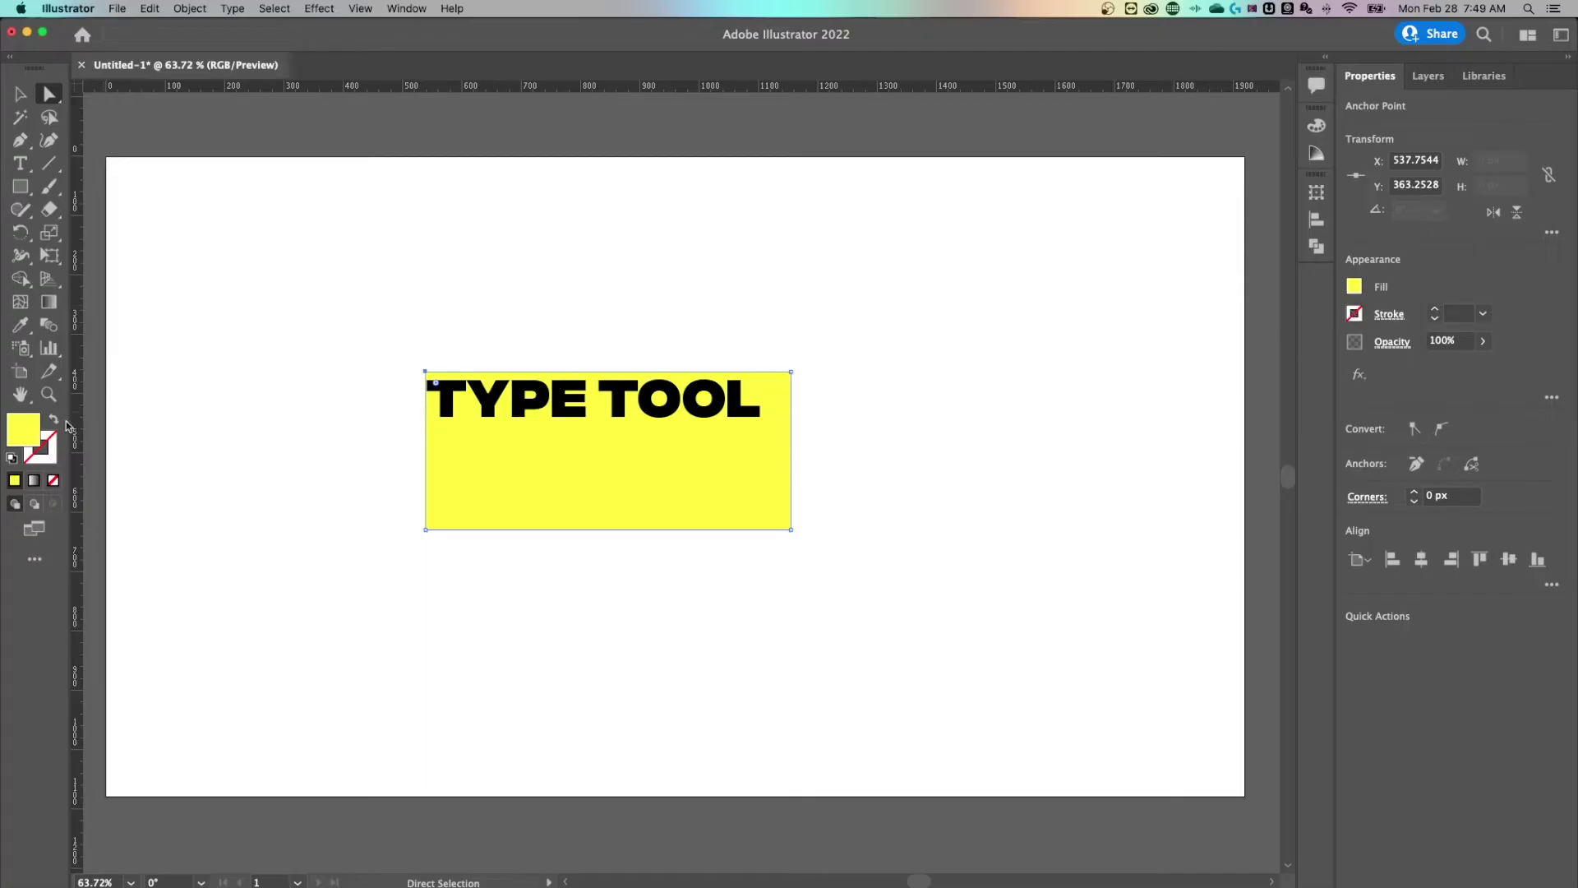
Step: Drag the yellow box's bottom corner up to about 616.88 × 132.95 around the text
{"action": "left_click", "coordinate": [559, 404]}
{"action": "left_click", "coordinate": [833, 425]}
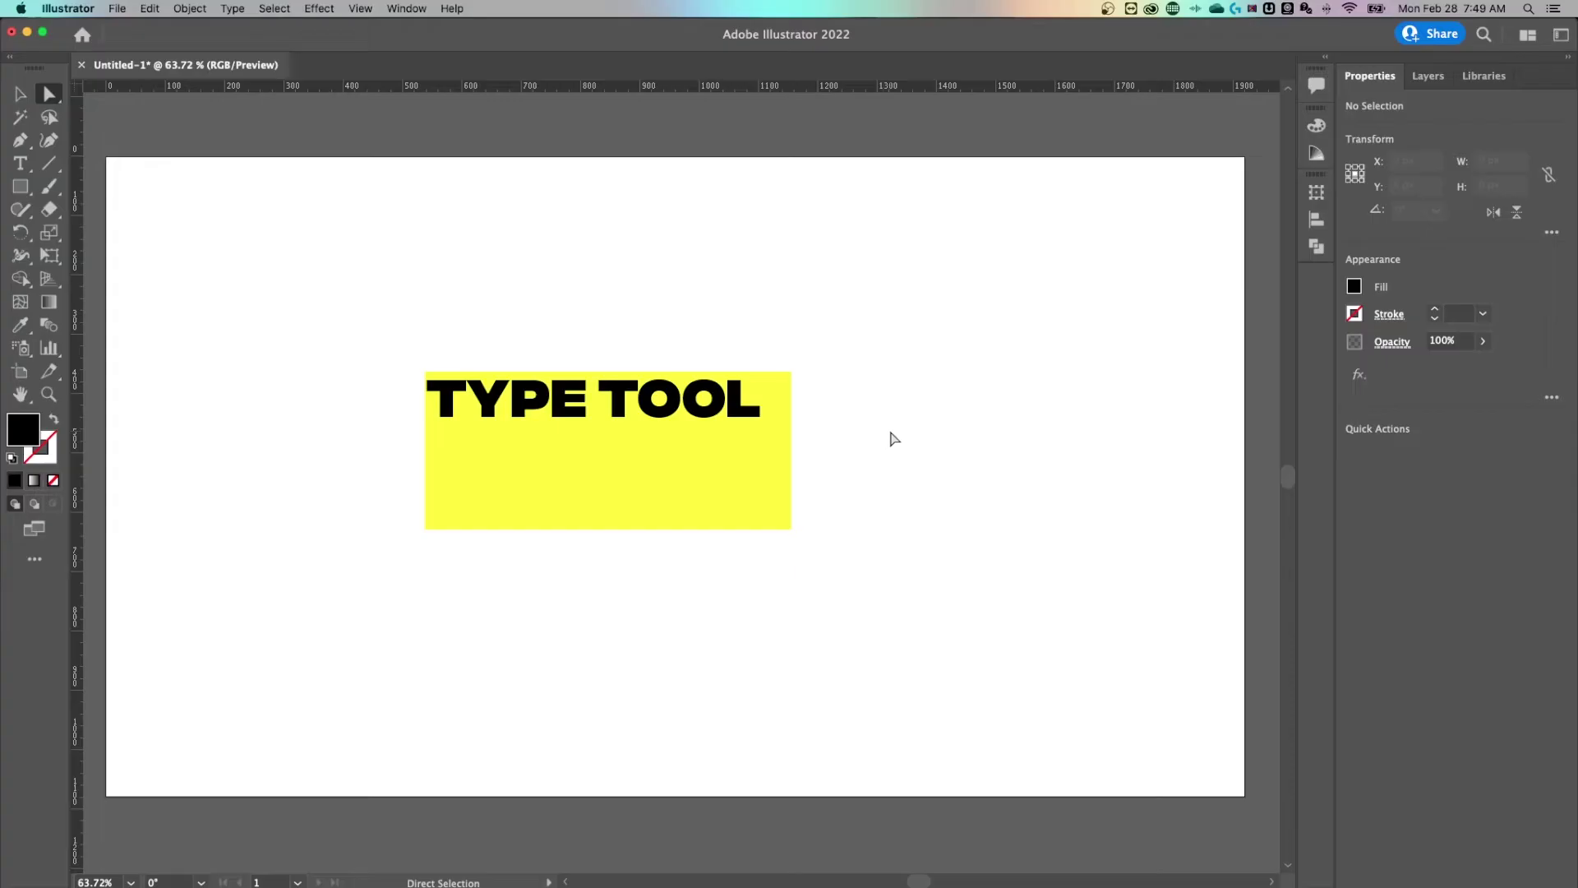
{"action": "left_click", "coordinate": [743, 490]}
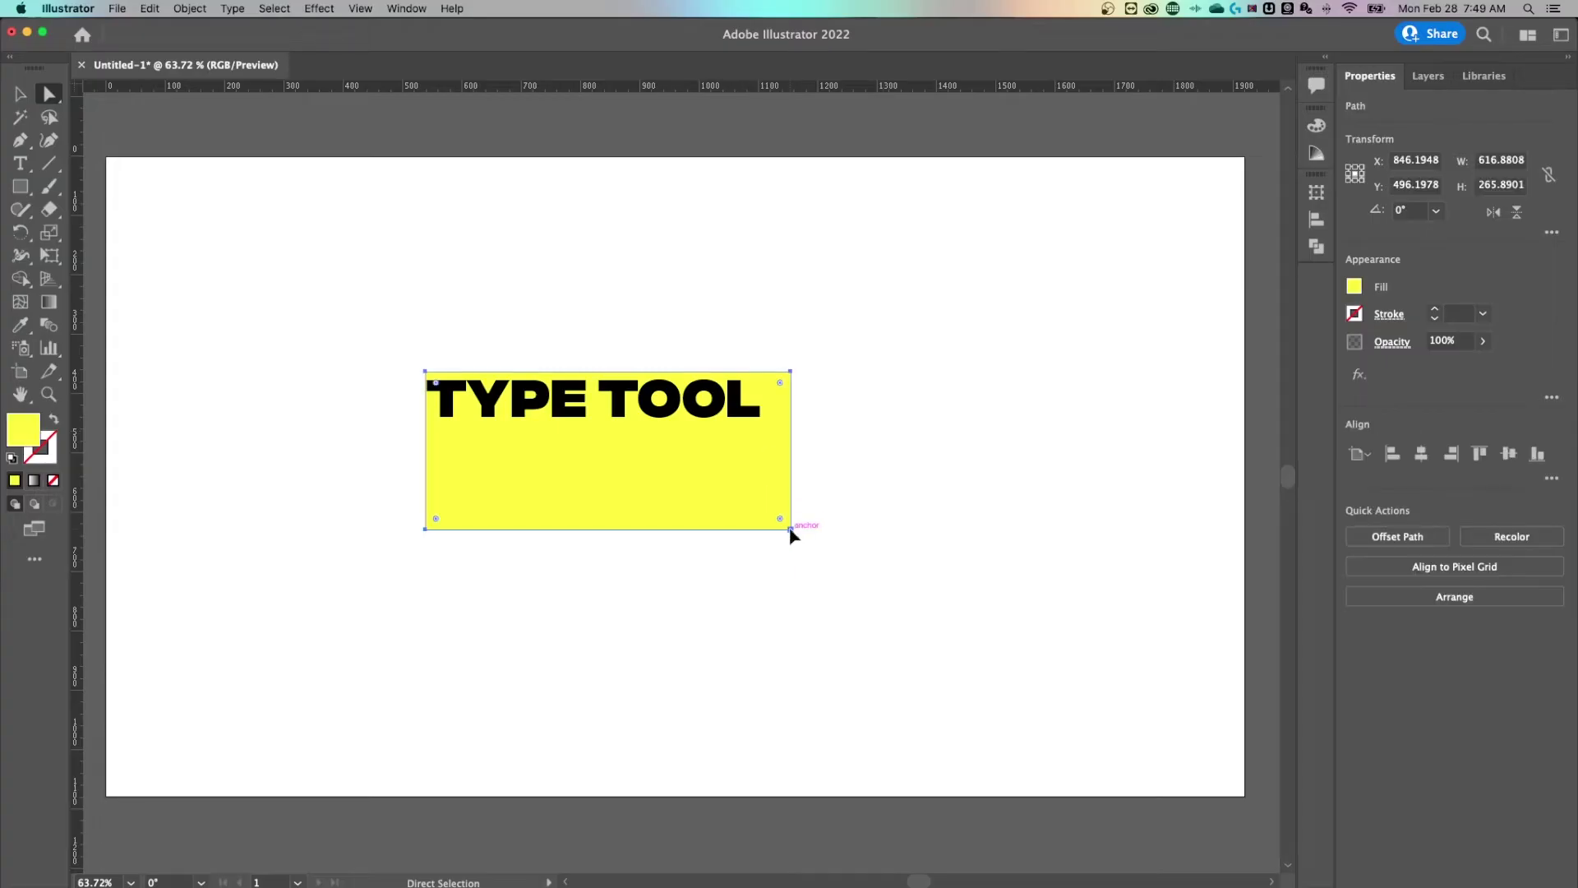
{"action": "left_click_drag", "start_coordinate": [796, 529], "coordinate": [814, 534]}
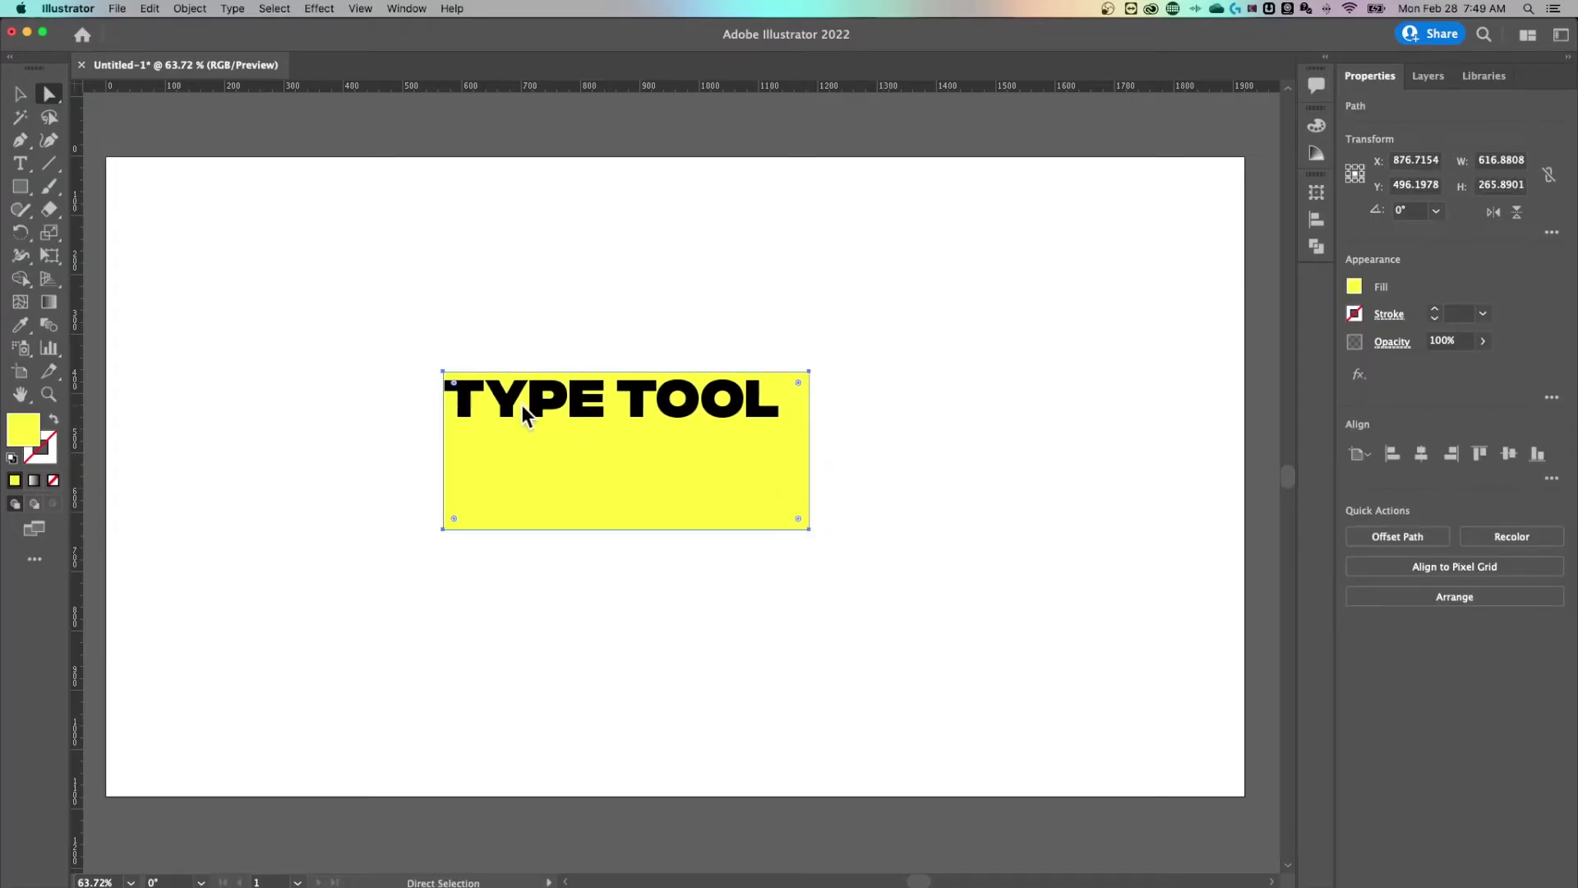
{"action": "left_click", "coordinate": [20, 95]}
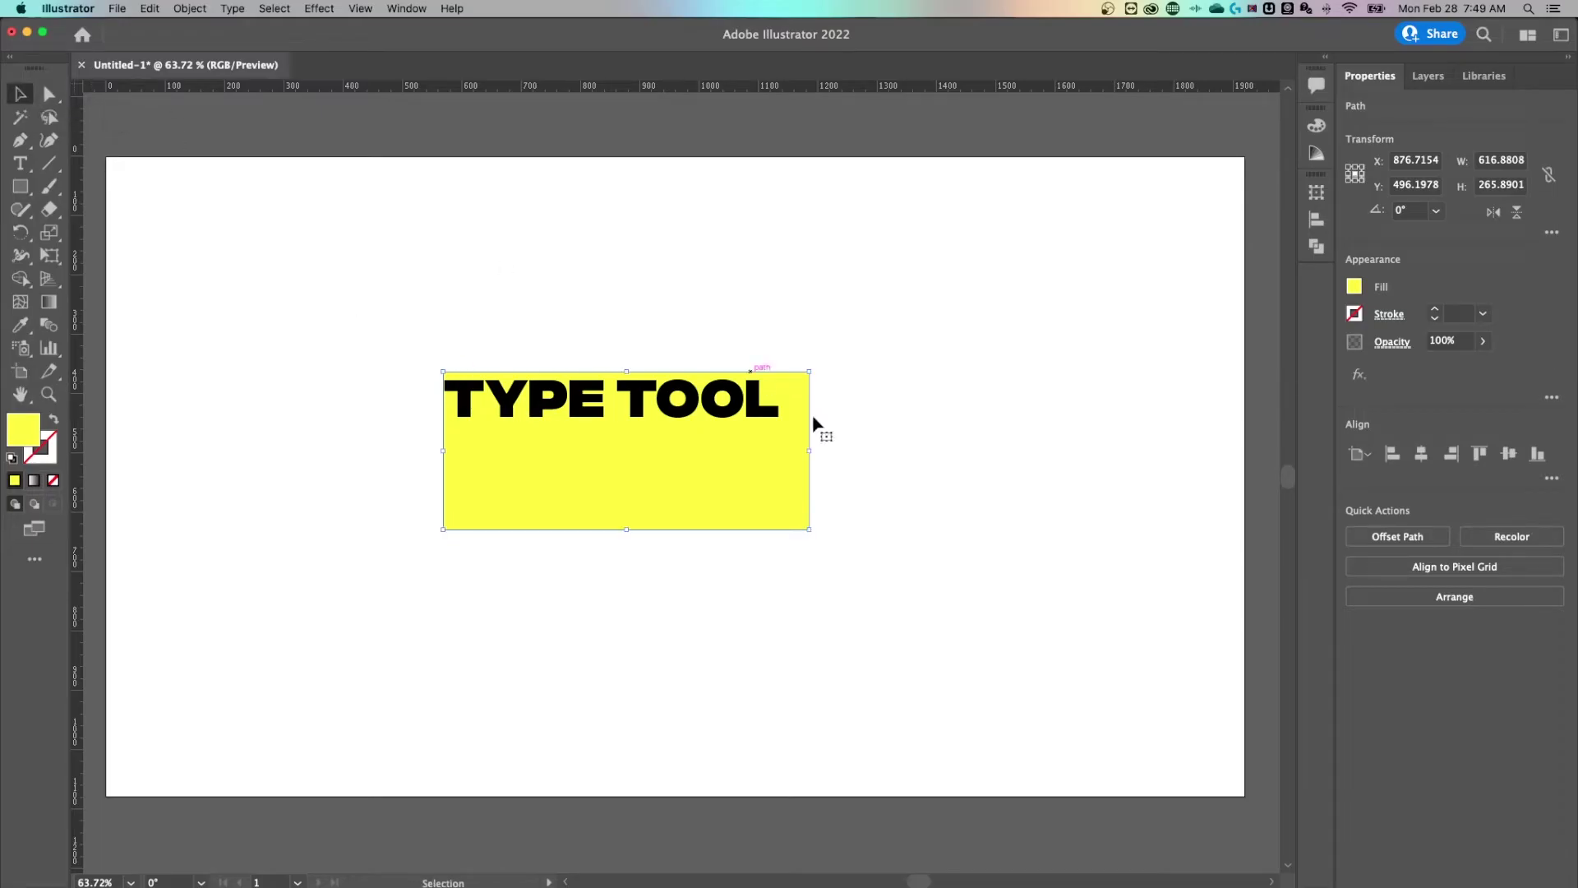
{"action": "left_click", "coordinate": [895, 476]}
{"action": "left_click_drag", "start_coordinate": [810, 527], "coordinate": [810, 453]}
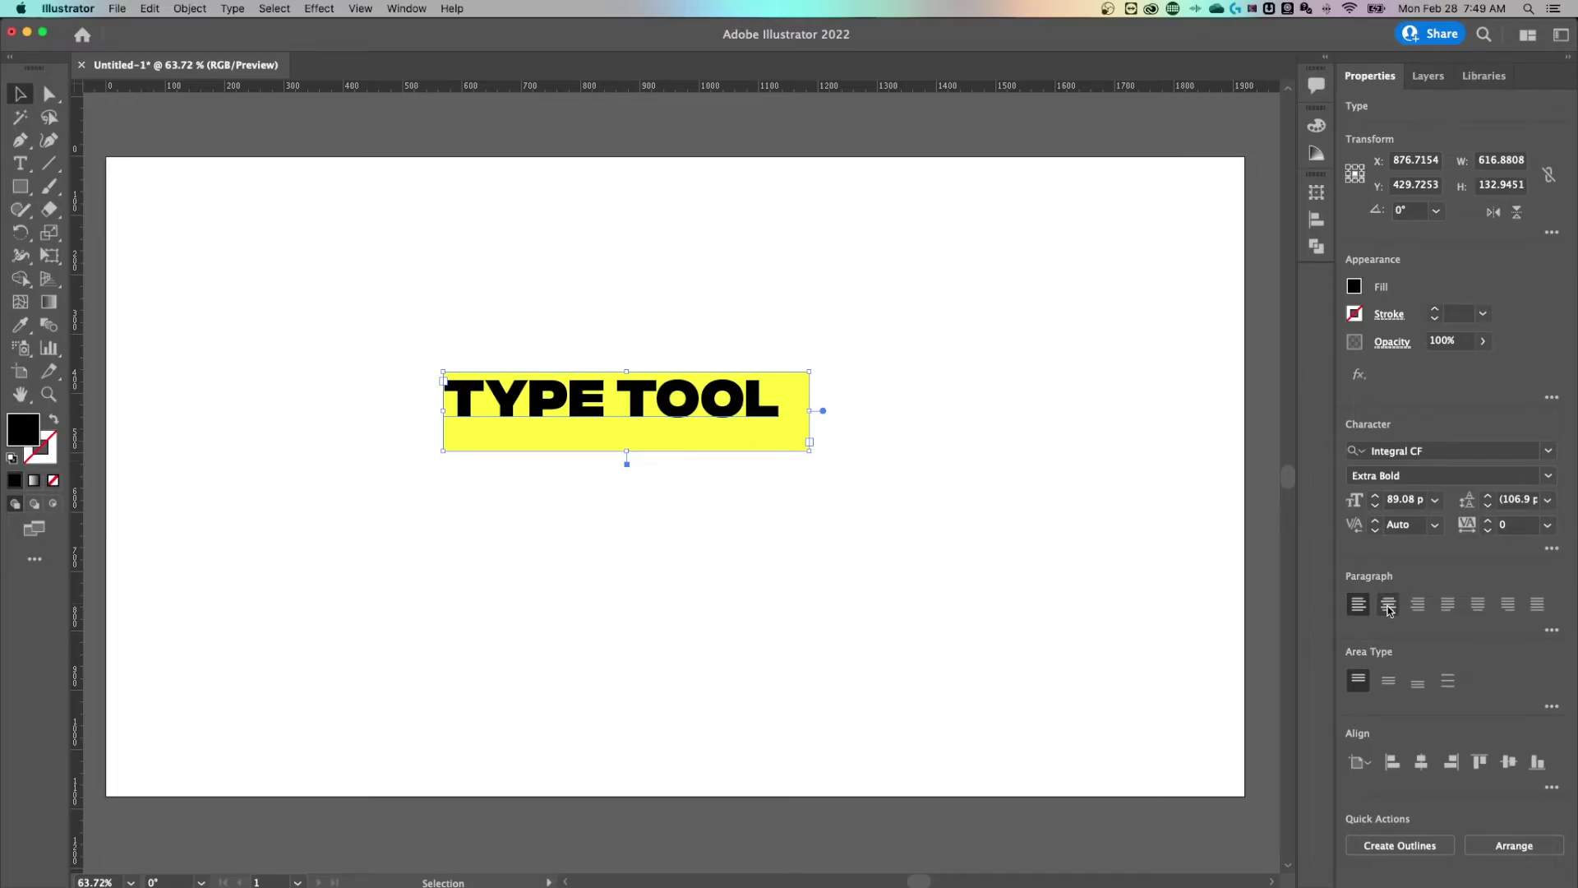
{"action": "left_click", "coordinate": [407, 9]}
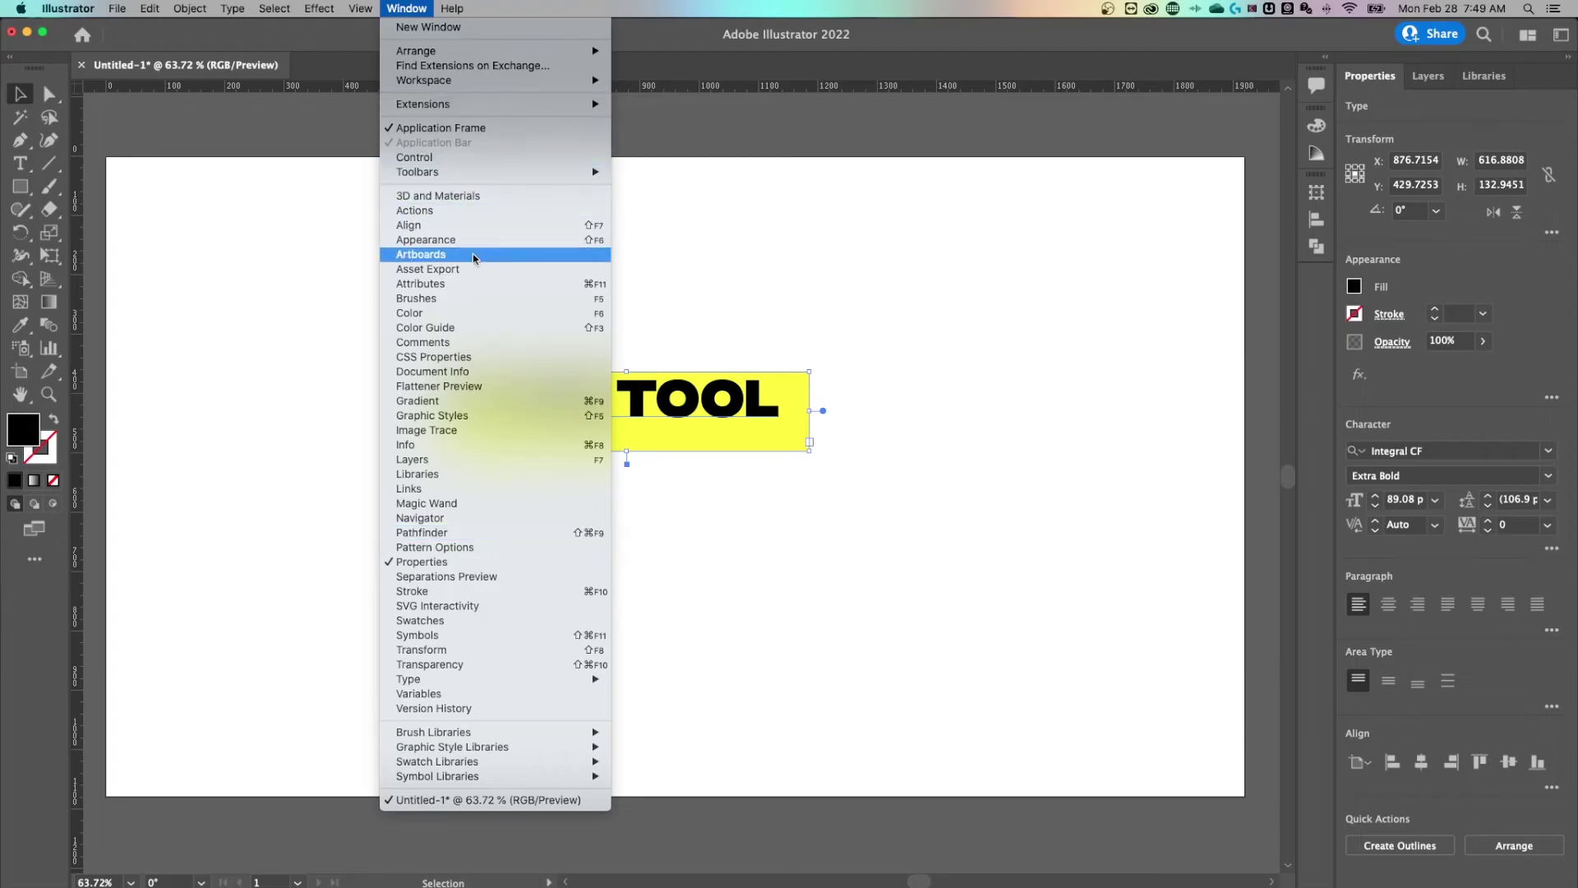
Step: Try centre alignment for TYPE TOOL, then return it to left alignment
{"action": "mouse_move", "coordinate": [506, 687]}
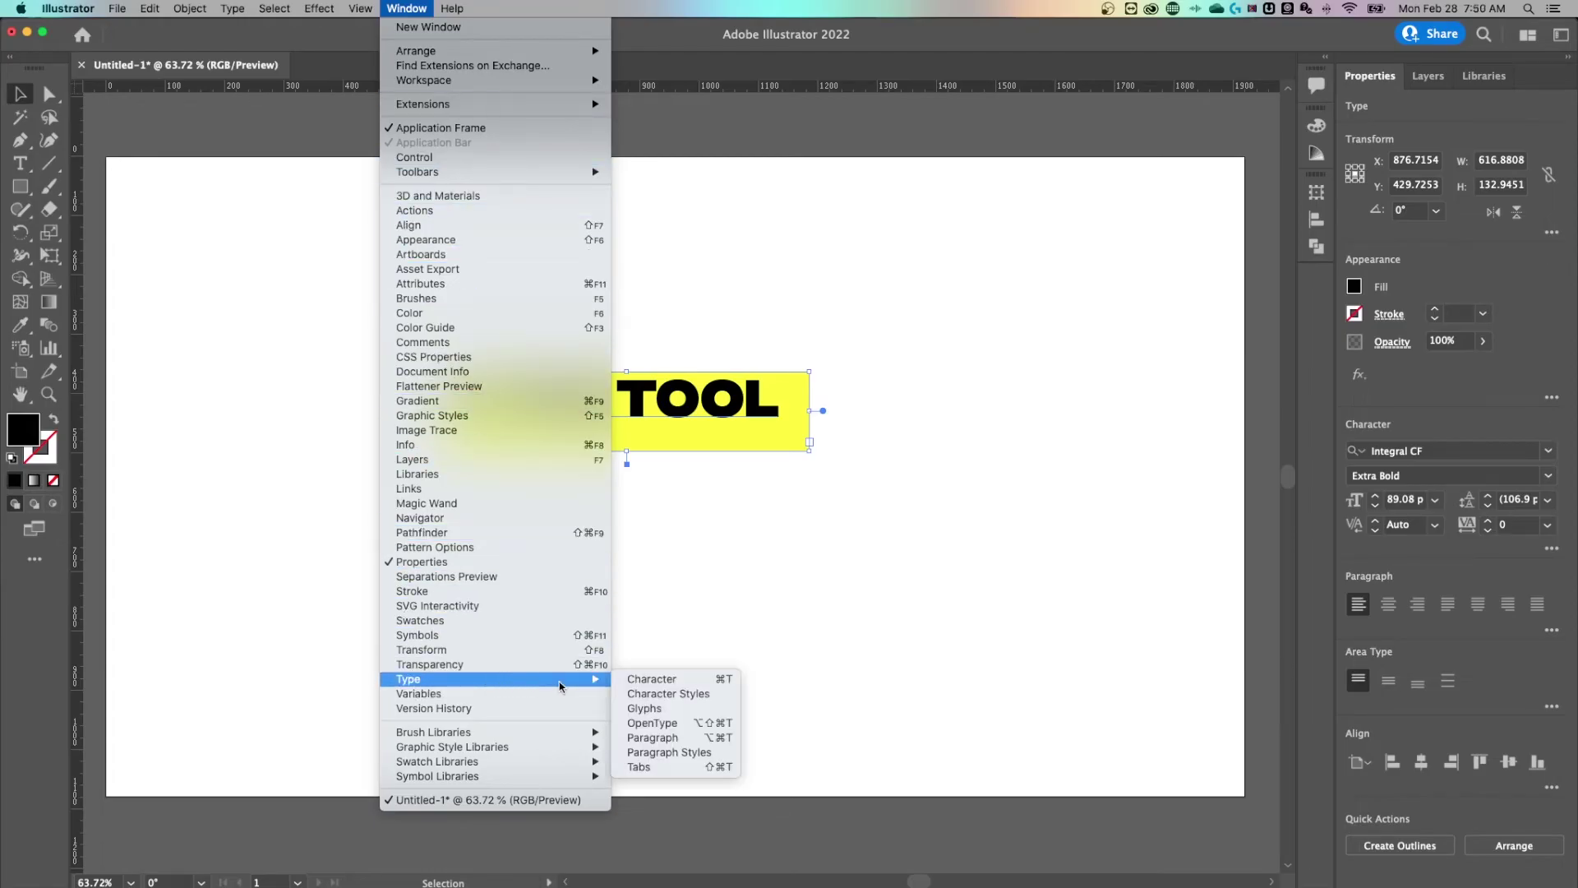
{"action": "left_click", "coordinate": [1395, 578]}
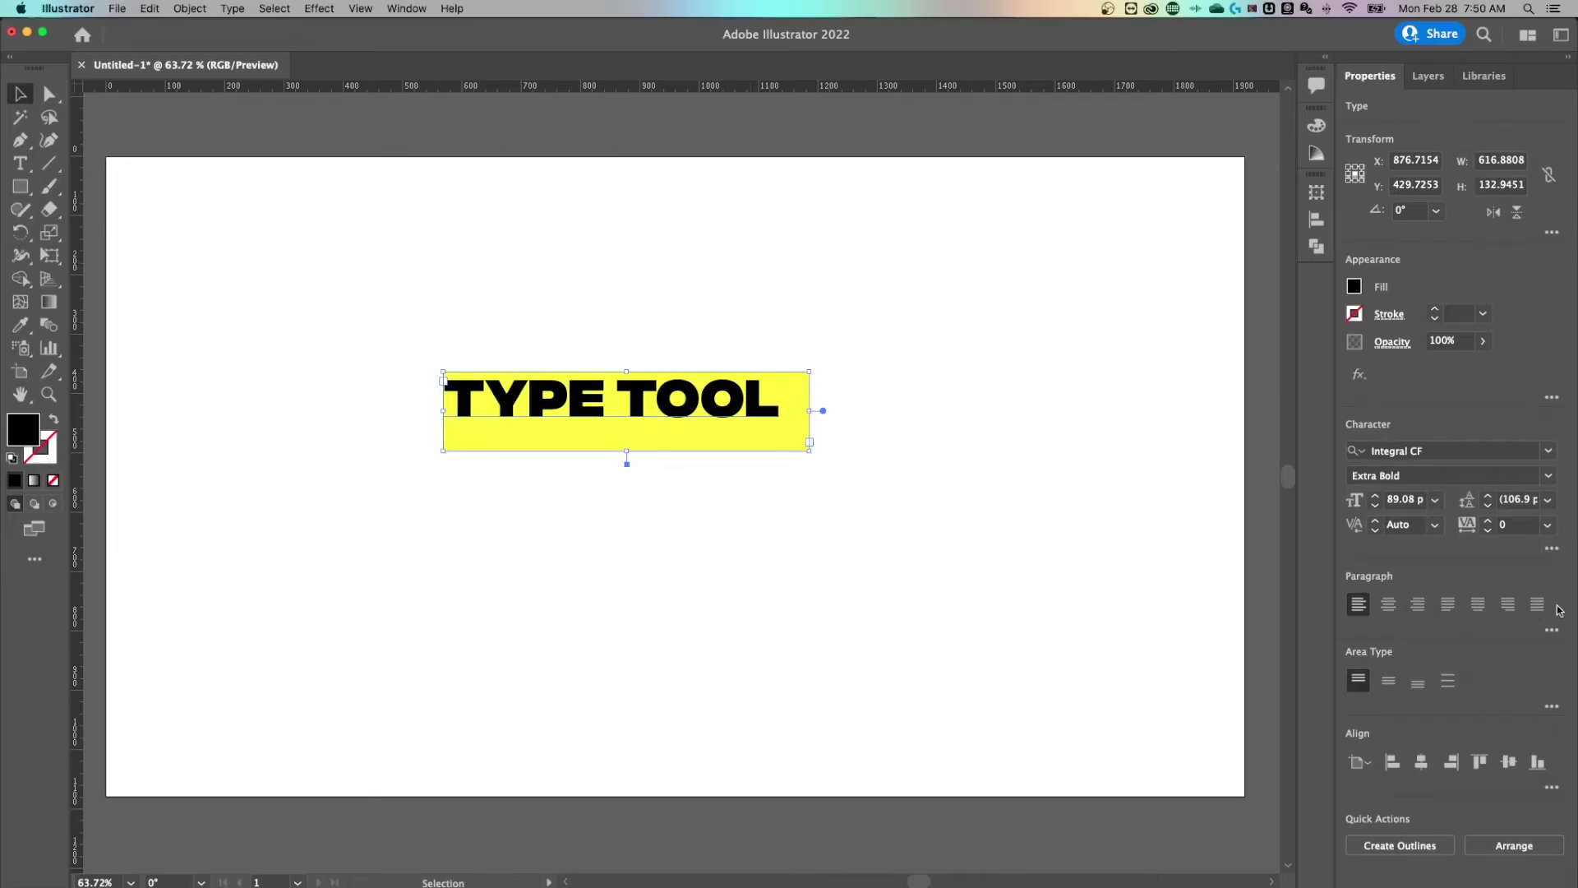
{"action": "left_click", "coordinate": [1552, 631]}
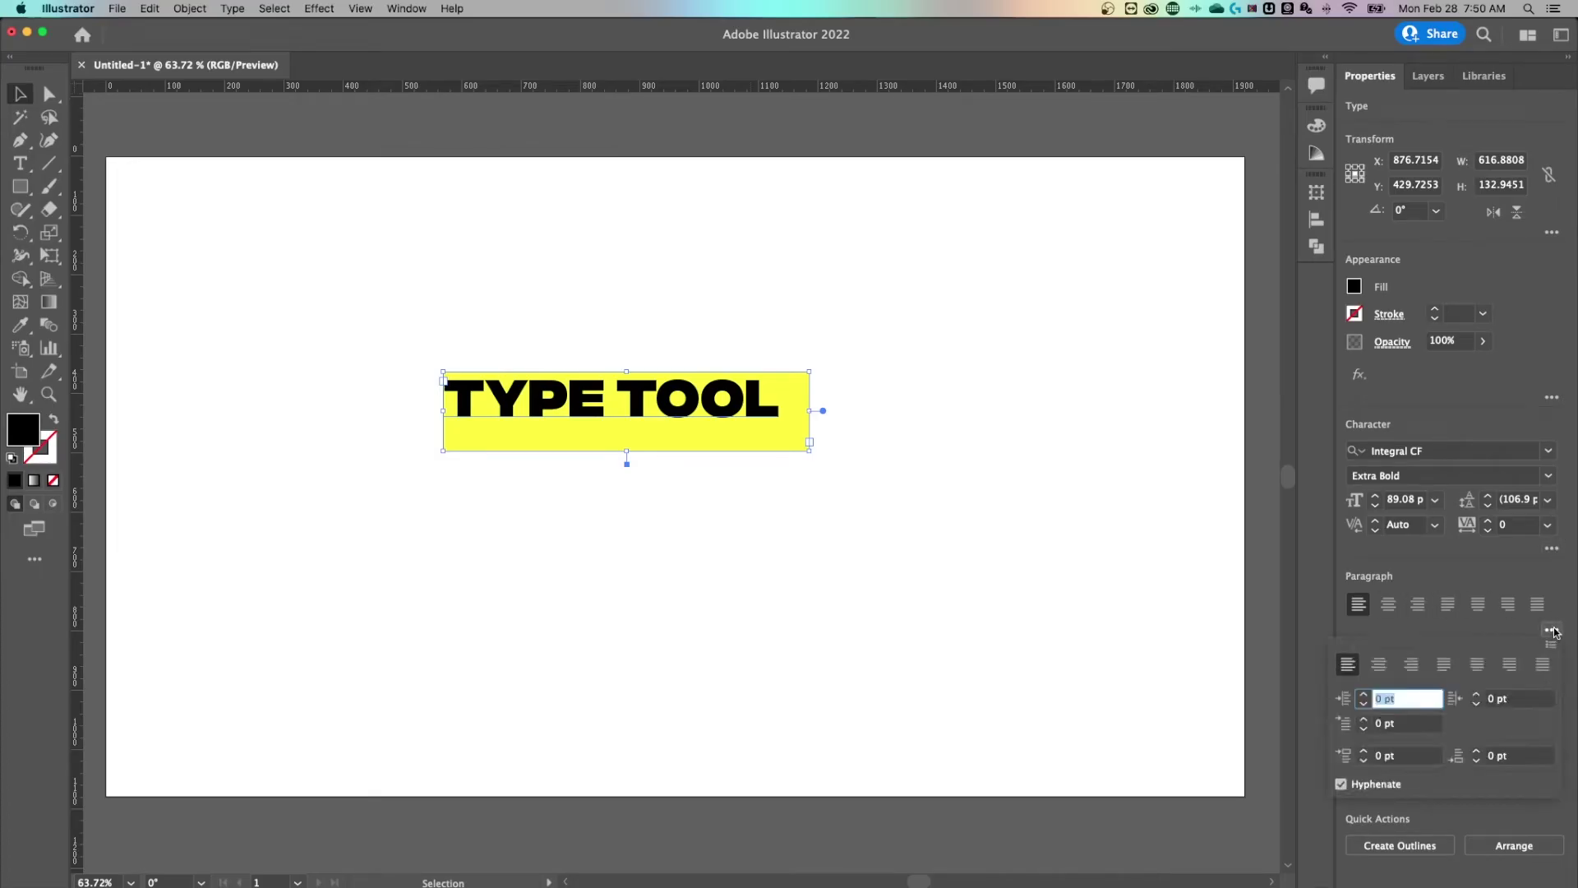
{"action": "left_click", "coordinate": [1552, 631]}
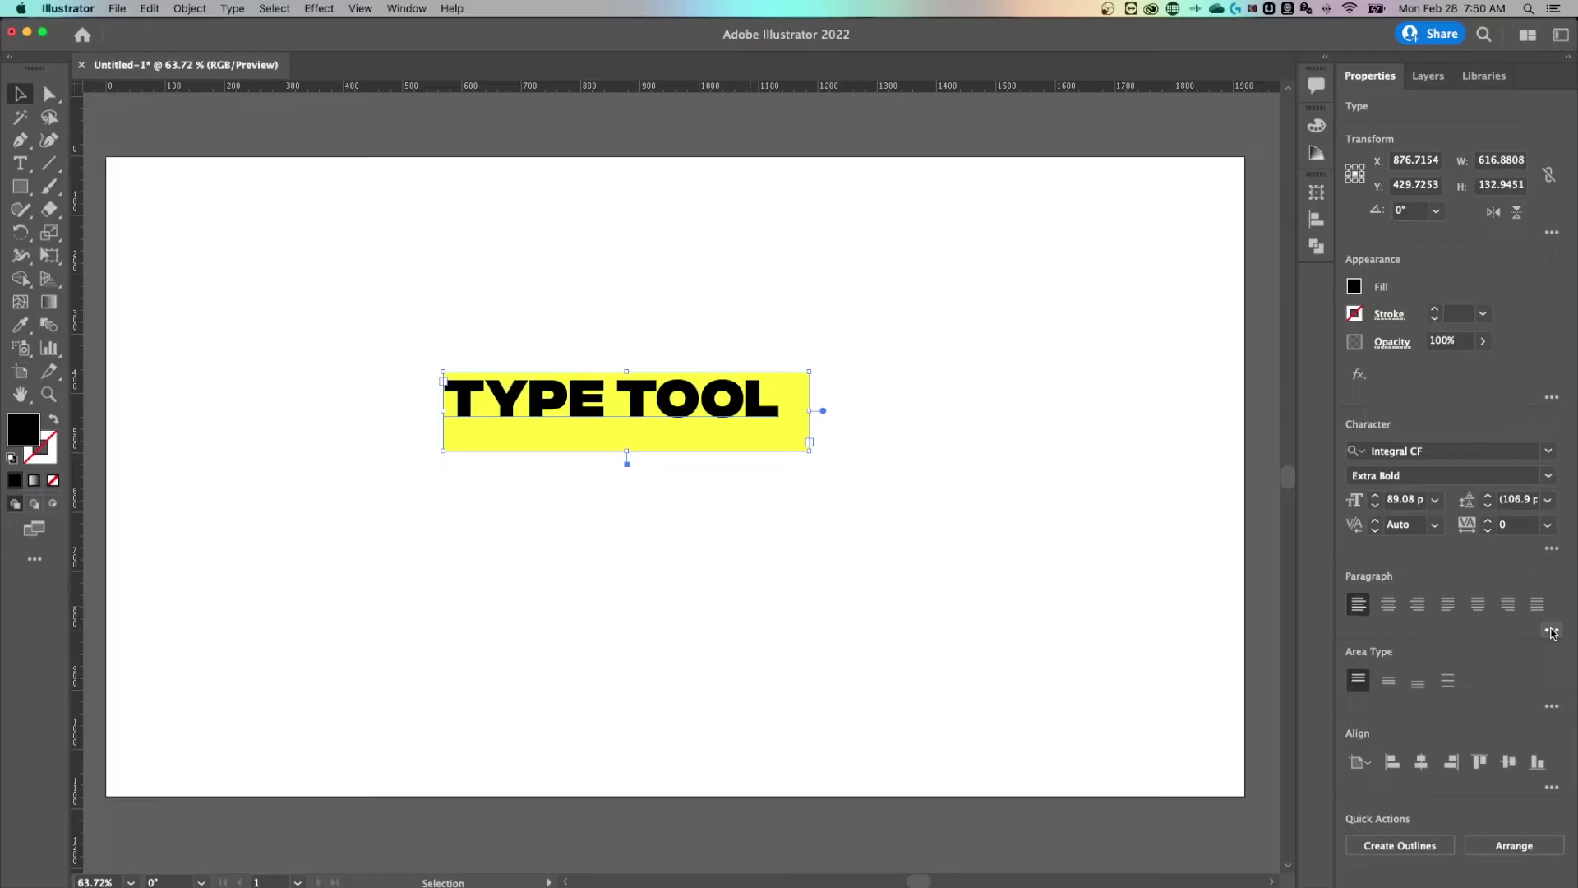
{"action": "left_click", "coordinate": [1388, 611]}
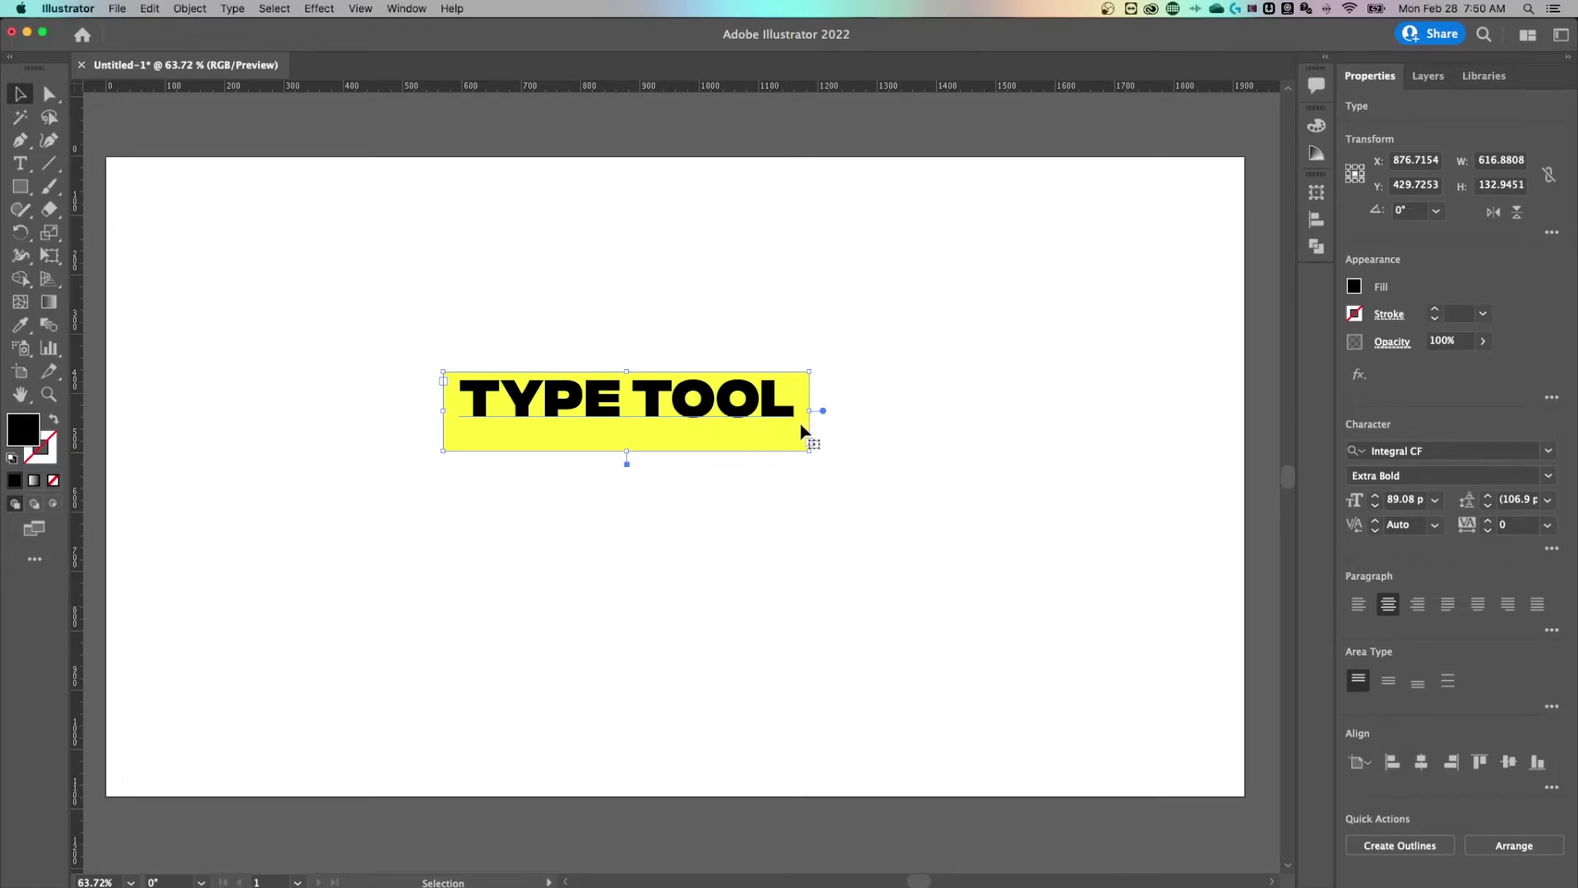
{"action": "left_click", "coordinate": [1365, 617]}
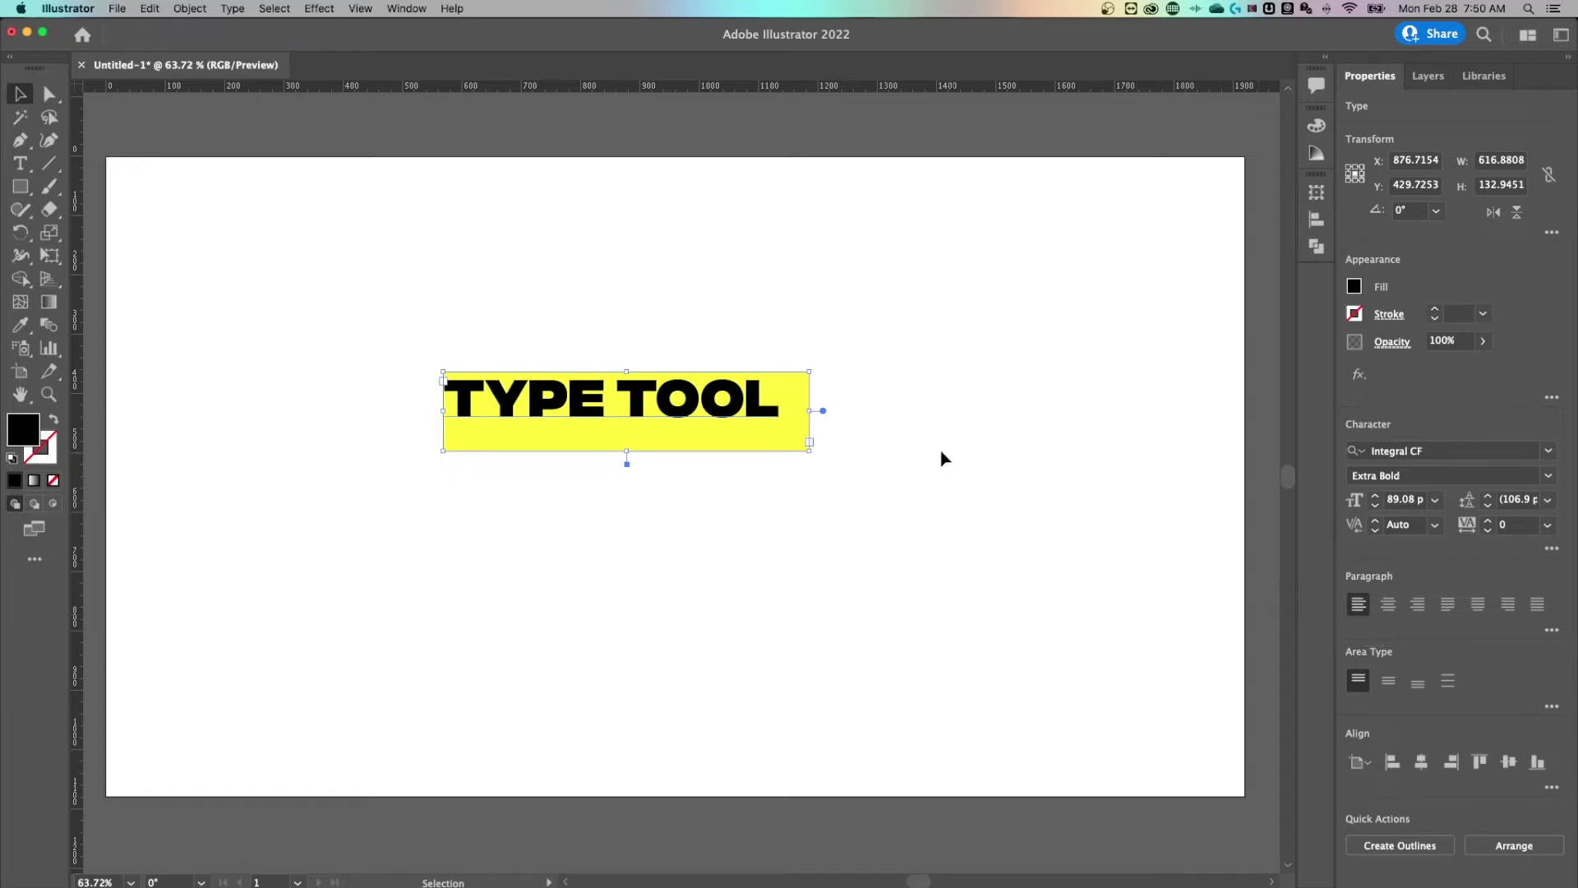
Step: Move the TYPE TOOL box up and left, then draw a new Lorem ipsum text area to its right
{"action": "left_click_drag", "start_coordinate": [783, 383], "coordinate": [638, 351]}
{"action": "left_click", "coordinate": [781, 335]}
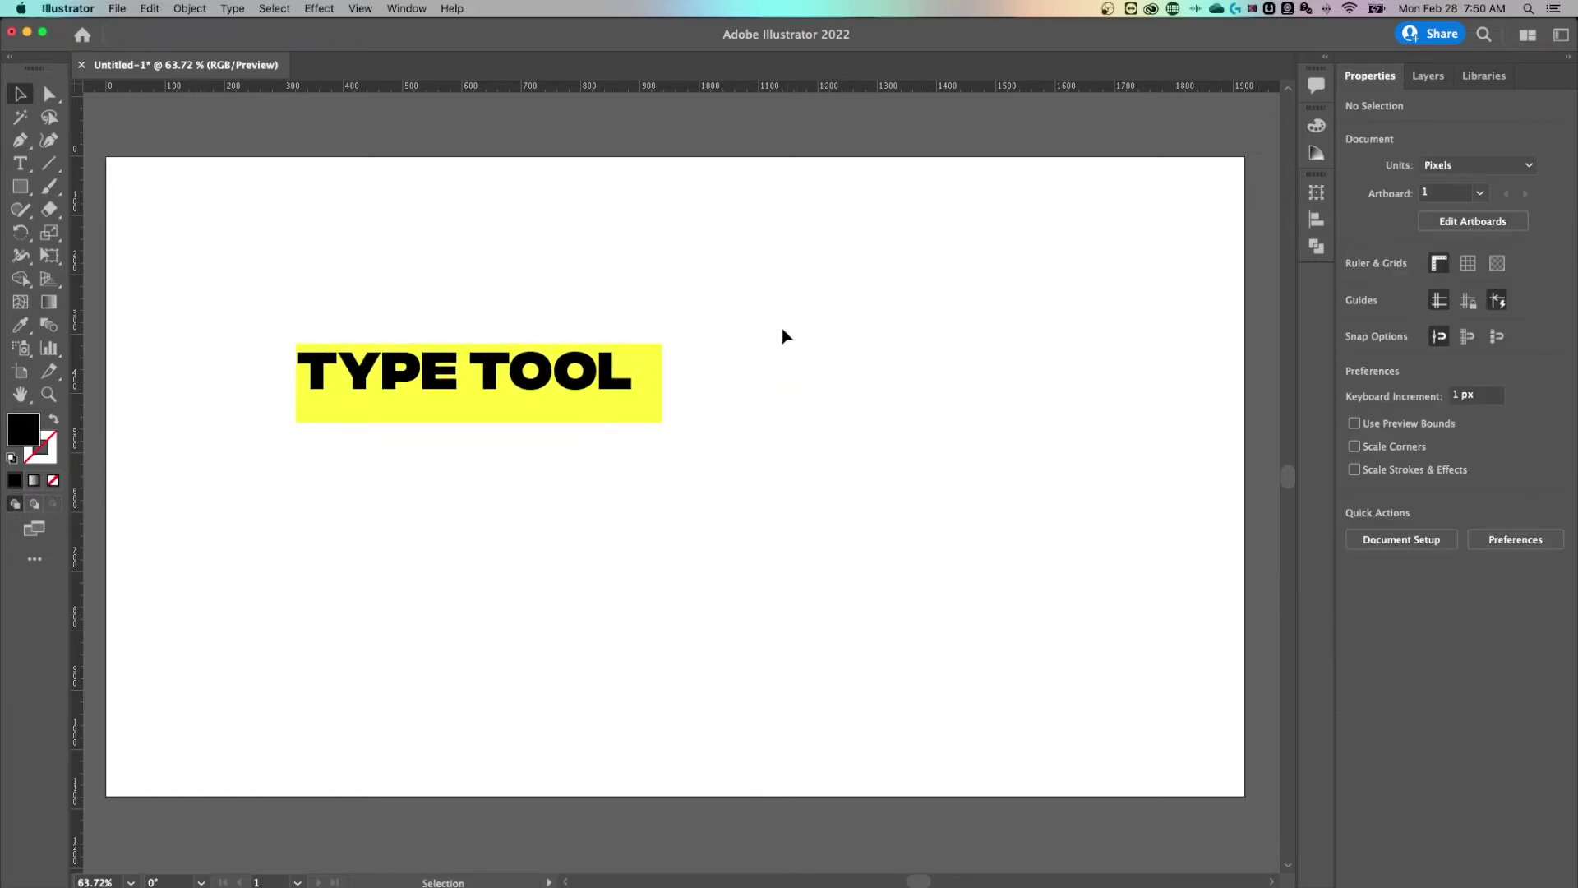
{"action": "key", "text": "t"}
{"action": "left_click_drag", "start_coordinate": [742, 341], "coordinate": [1086, 541]}
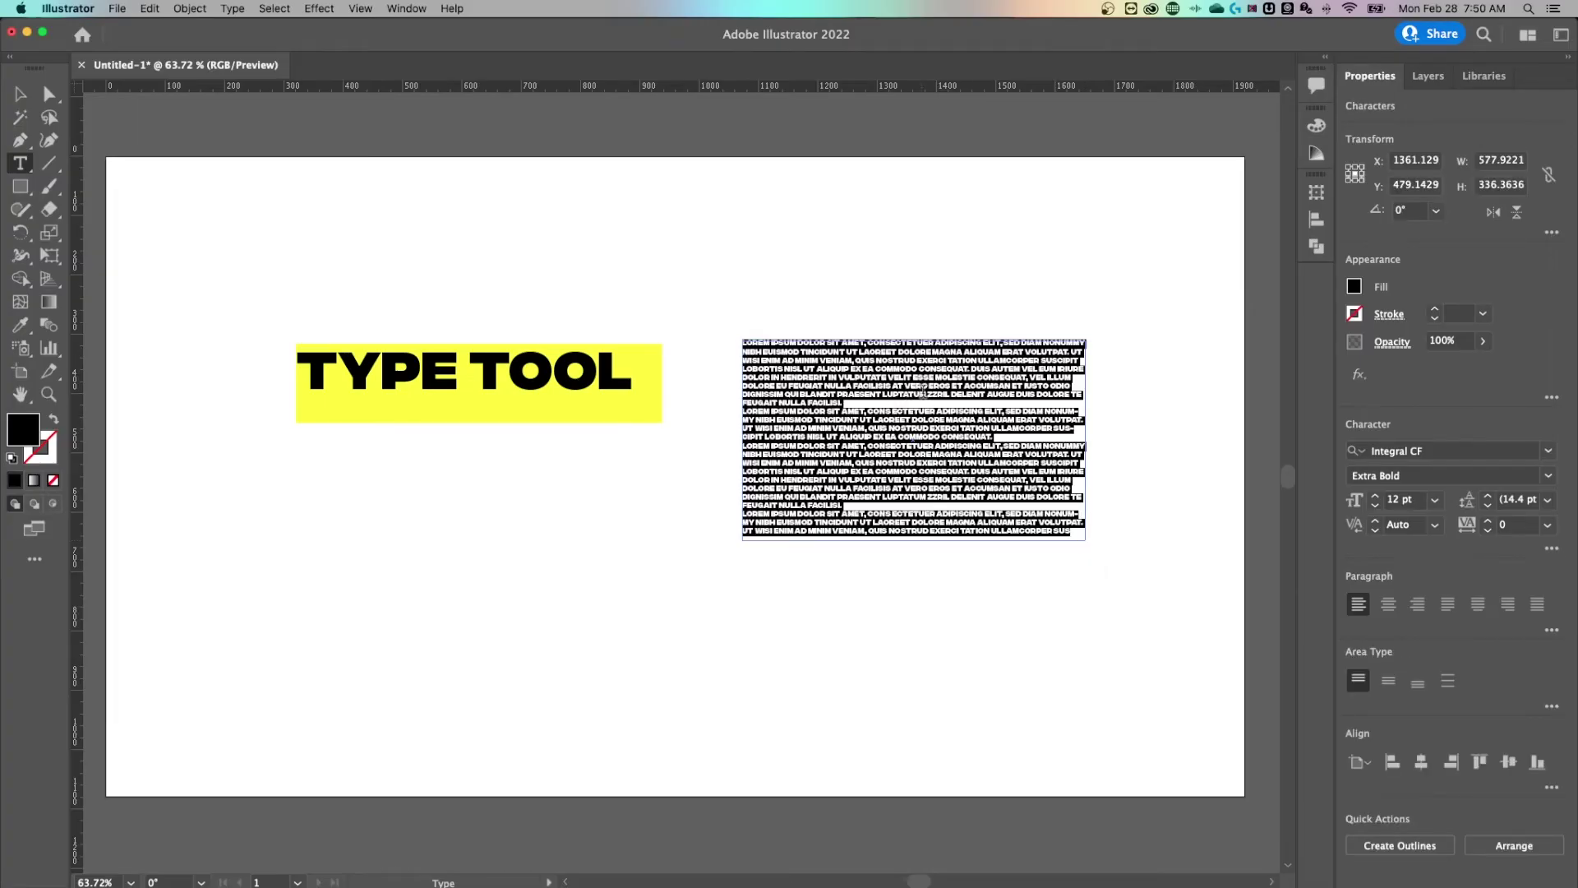
Step: Fill the new Lorem ipsum text frame's path with yellow using Direct Selection
{"action": "left_click", "coordinate": [20, 94]}
{"action": "left_click", "coordinate": [47, 97]}
{"action": "left_click", "coordinate": [757, 342]}
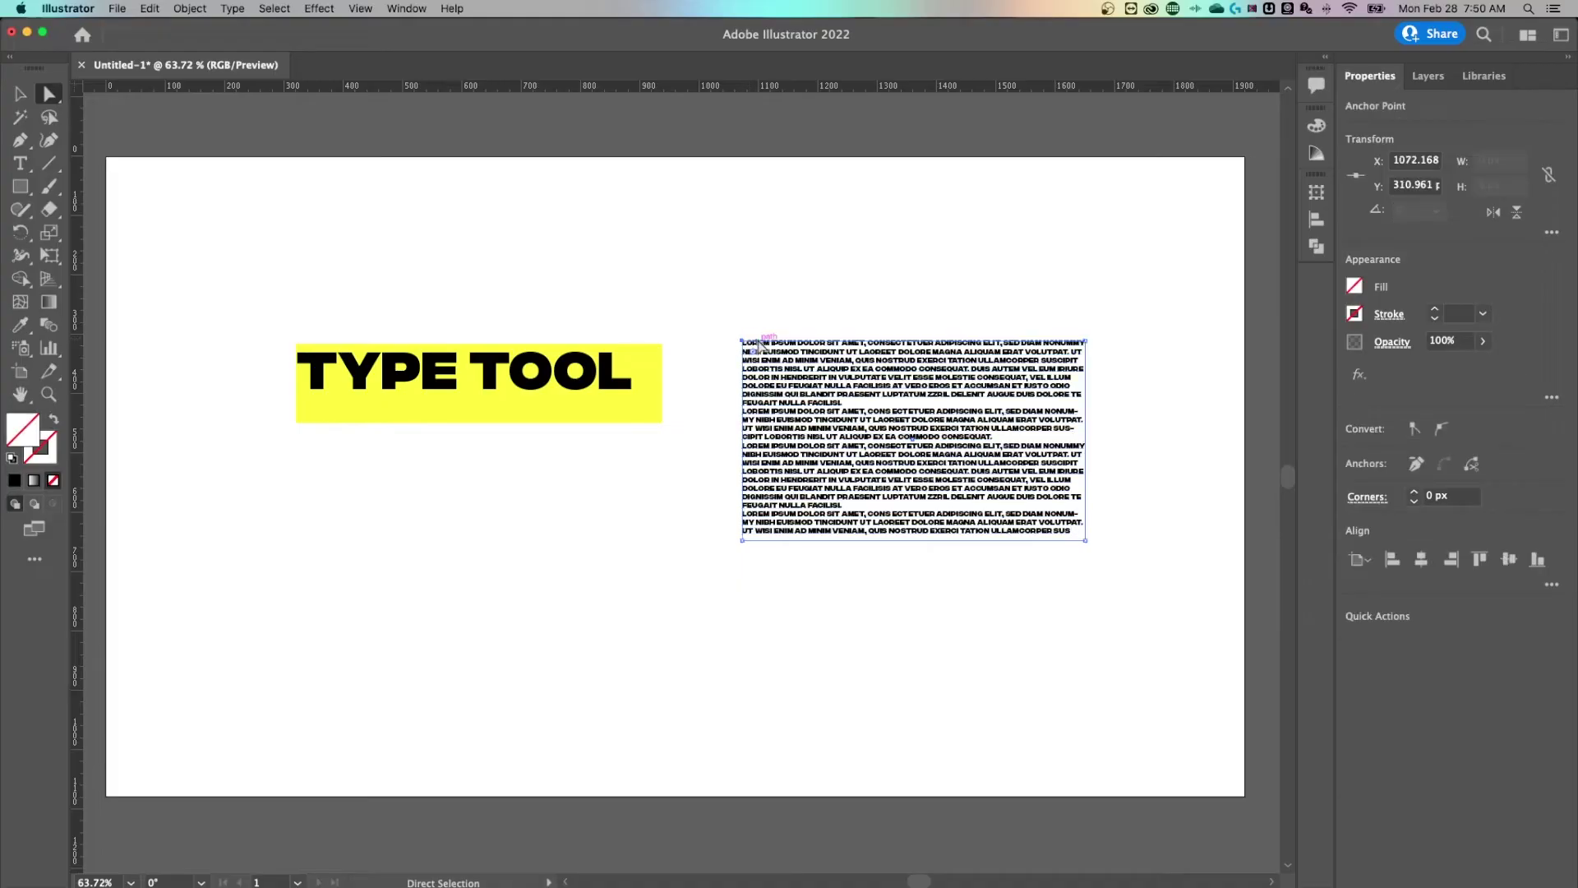
{"action": "left_click", "coordinate": [1358, 289]}
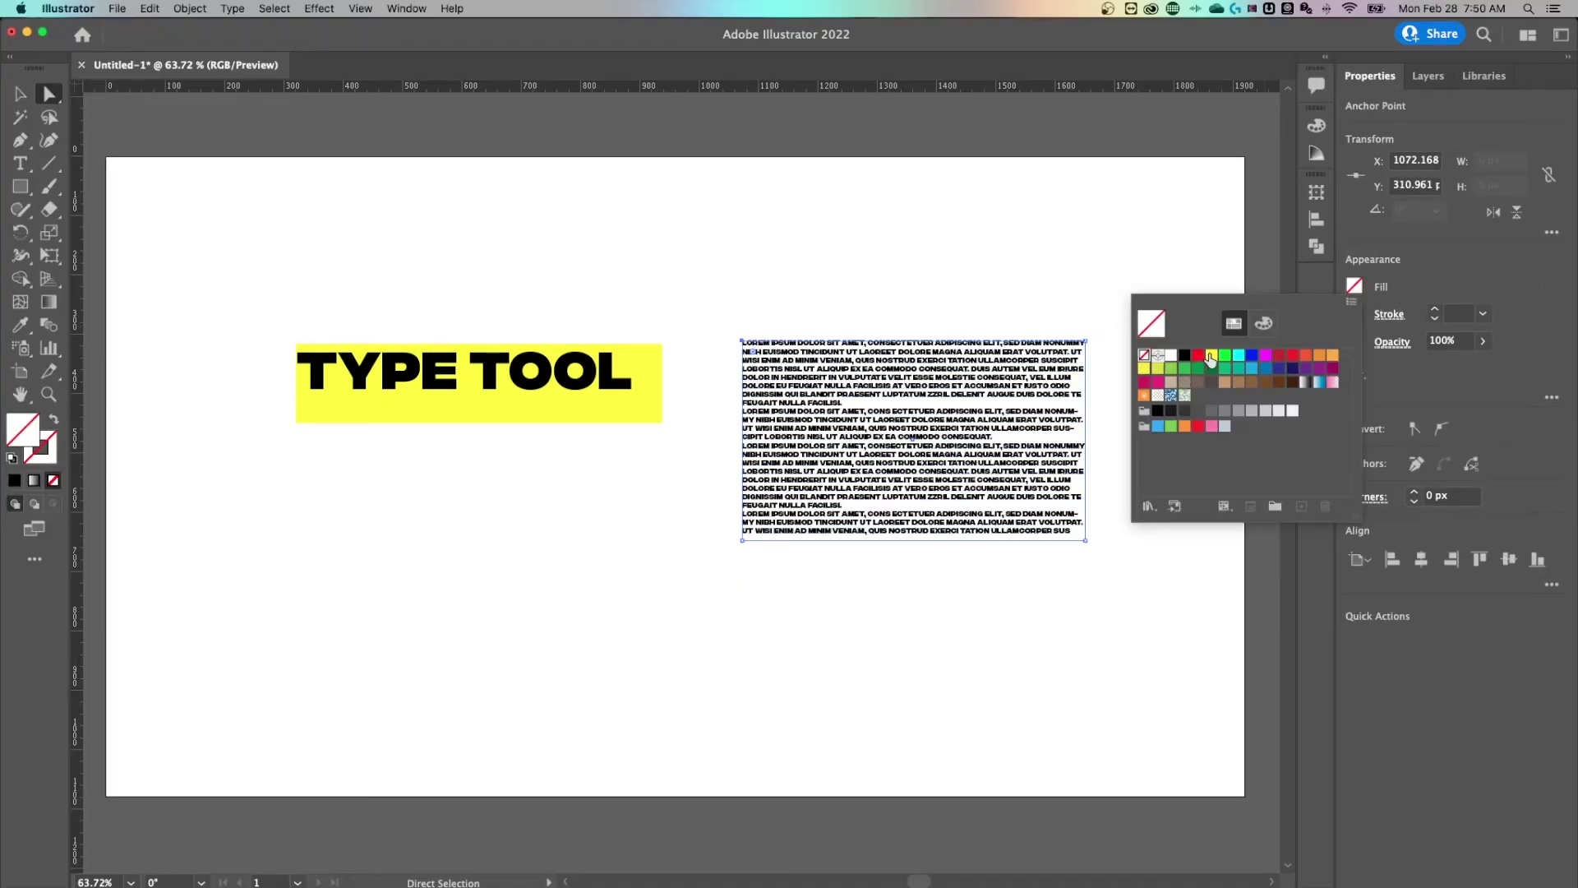
{"action": "left_click", "coordinate": [1210, 361]}
{"action": "left_click", "coordinate": [986, 271]}
Step: With the Selection tool, compare the two frames and leave the Lorem ipsum frame selected
{"action": "key", "text": "v"}
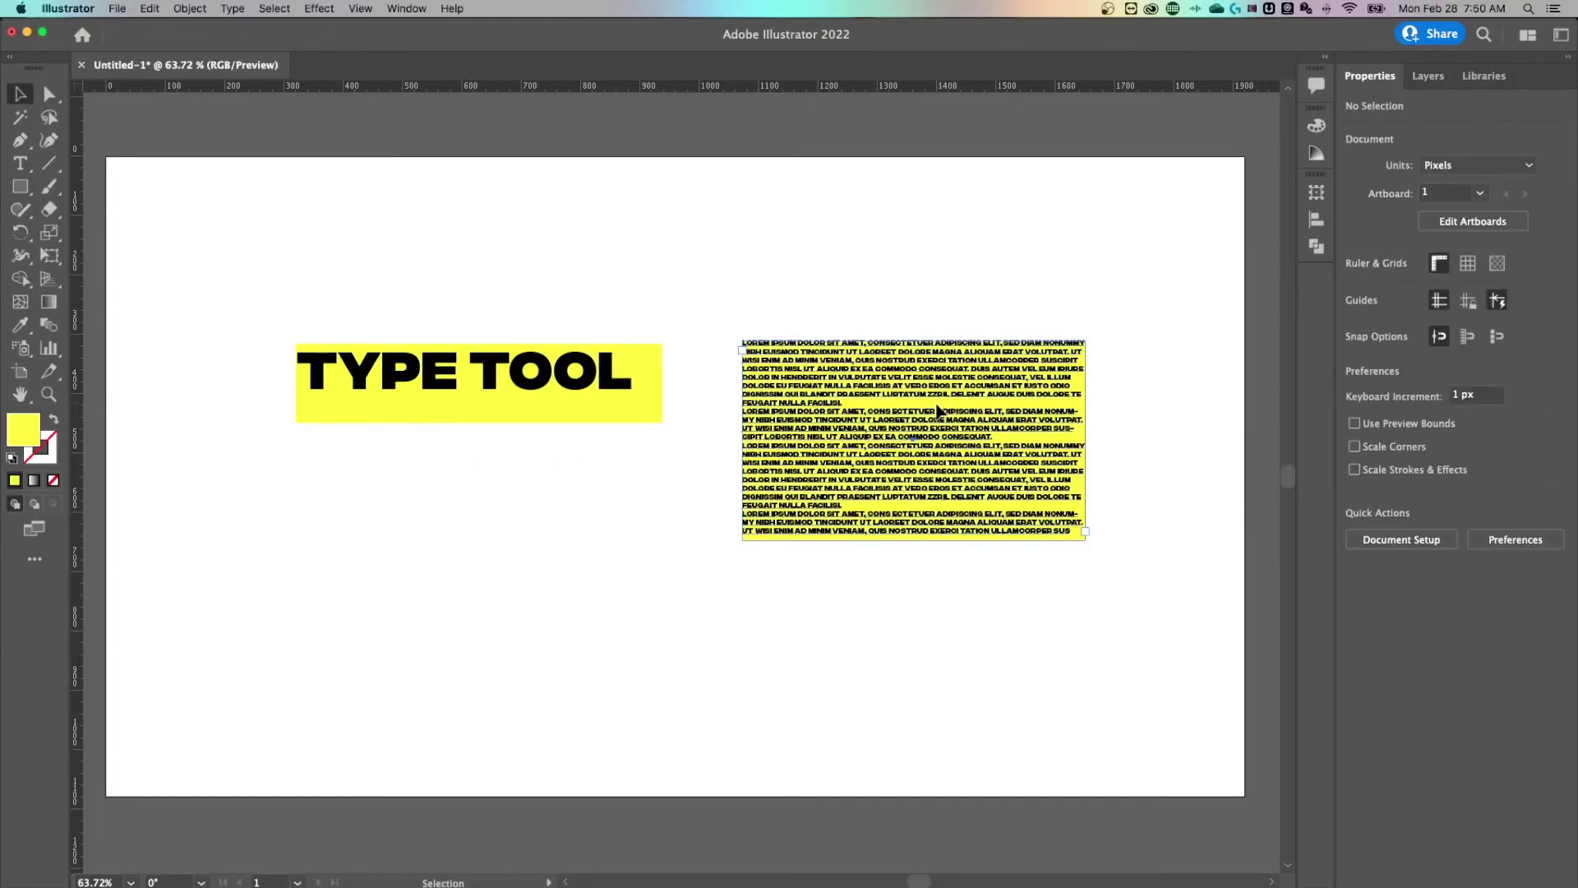
{"action": "left_click", "coordinate": [908, 356]}
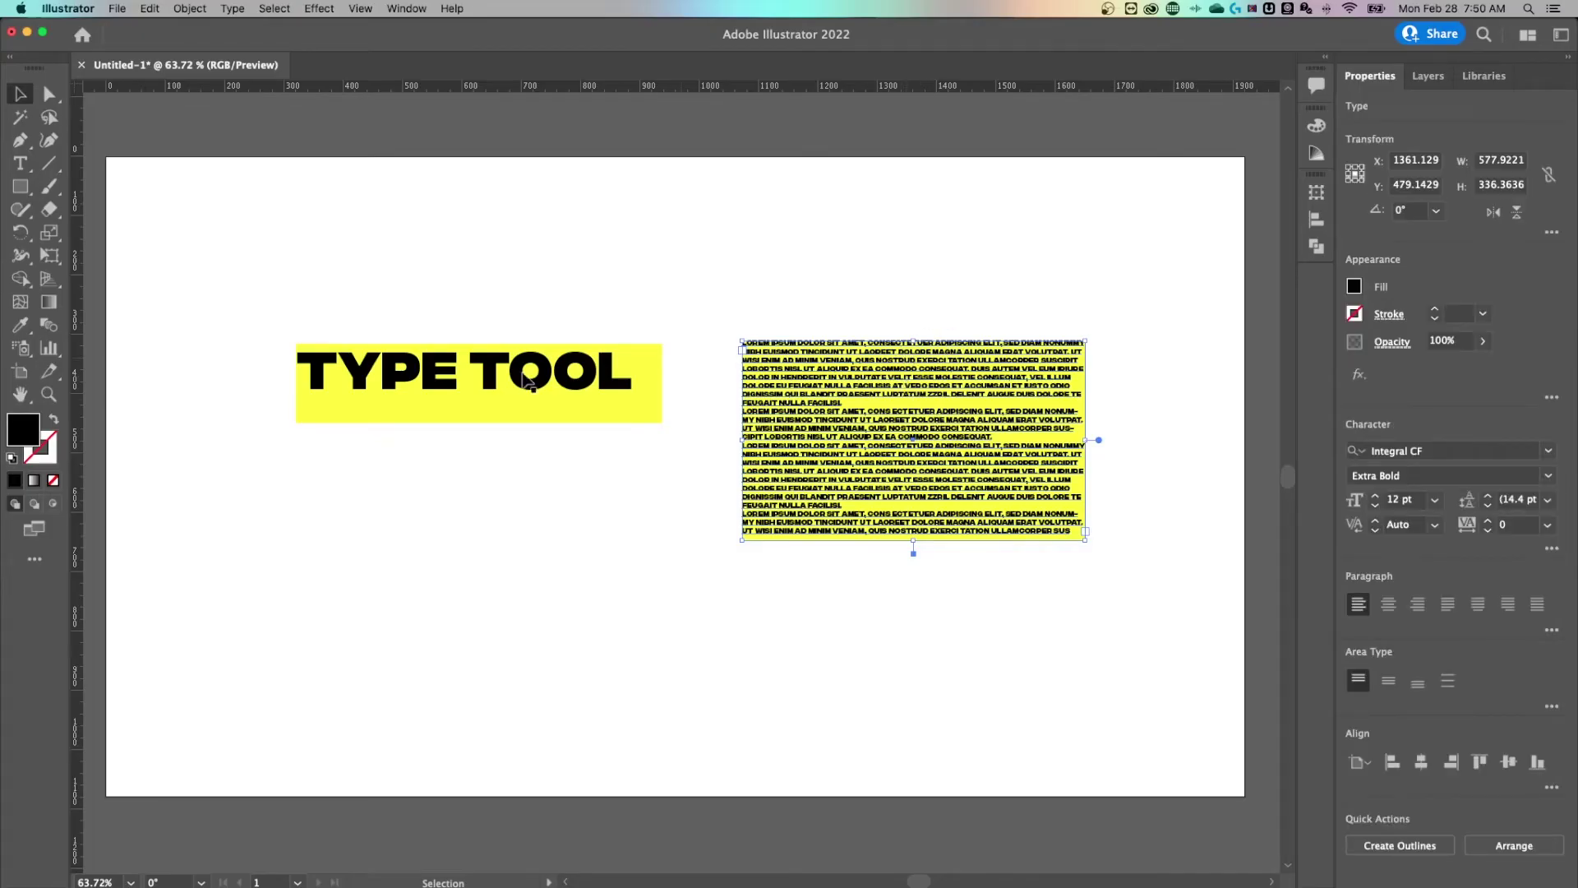
{"action": "left_click", "coordinate": [440, 393]}
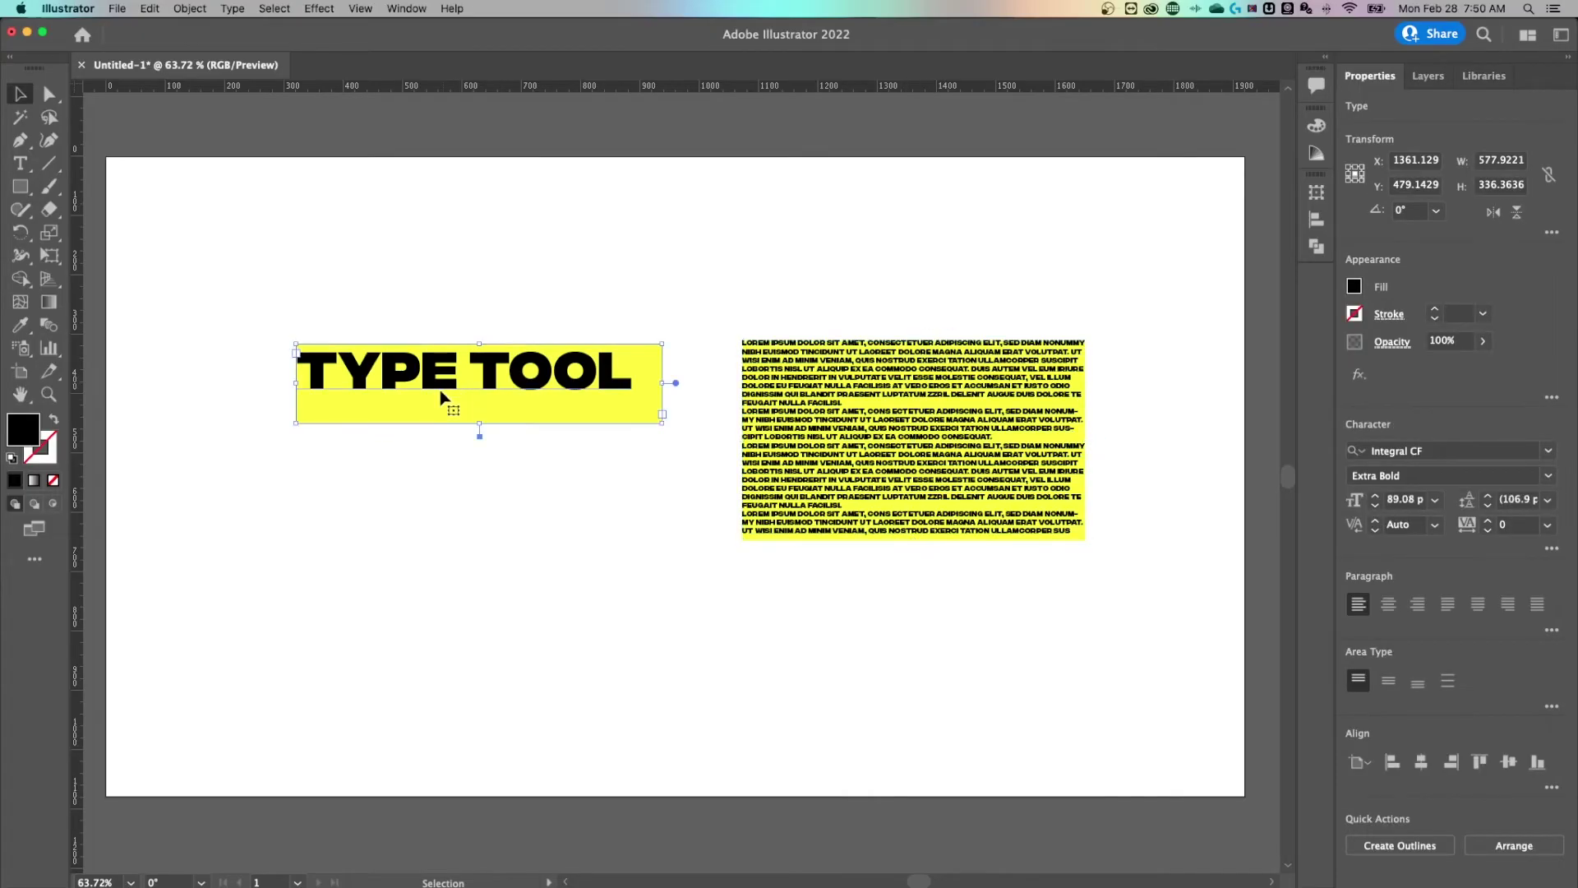
{"action": "left_click", "coordinate": [969, 374]}
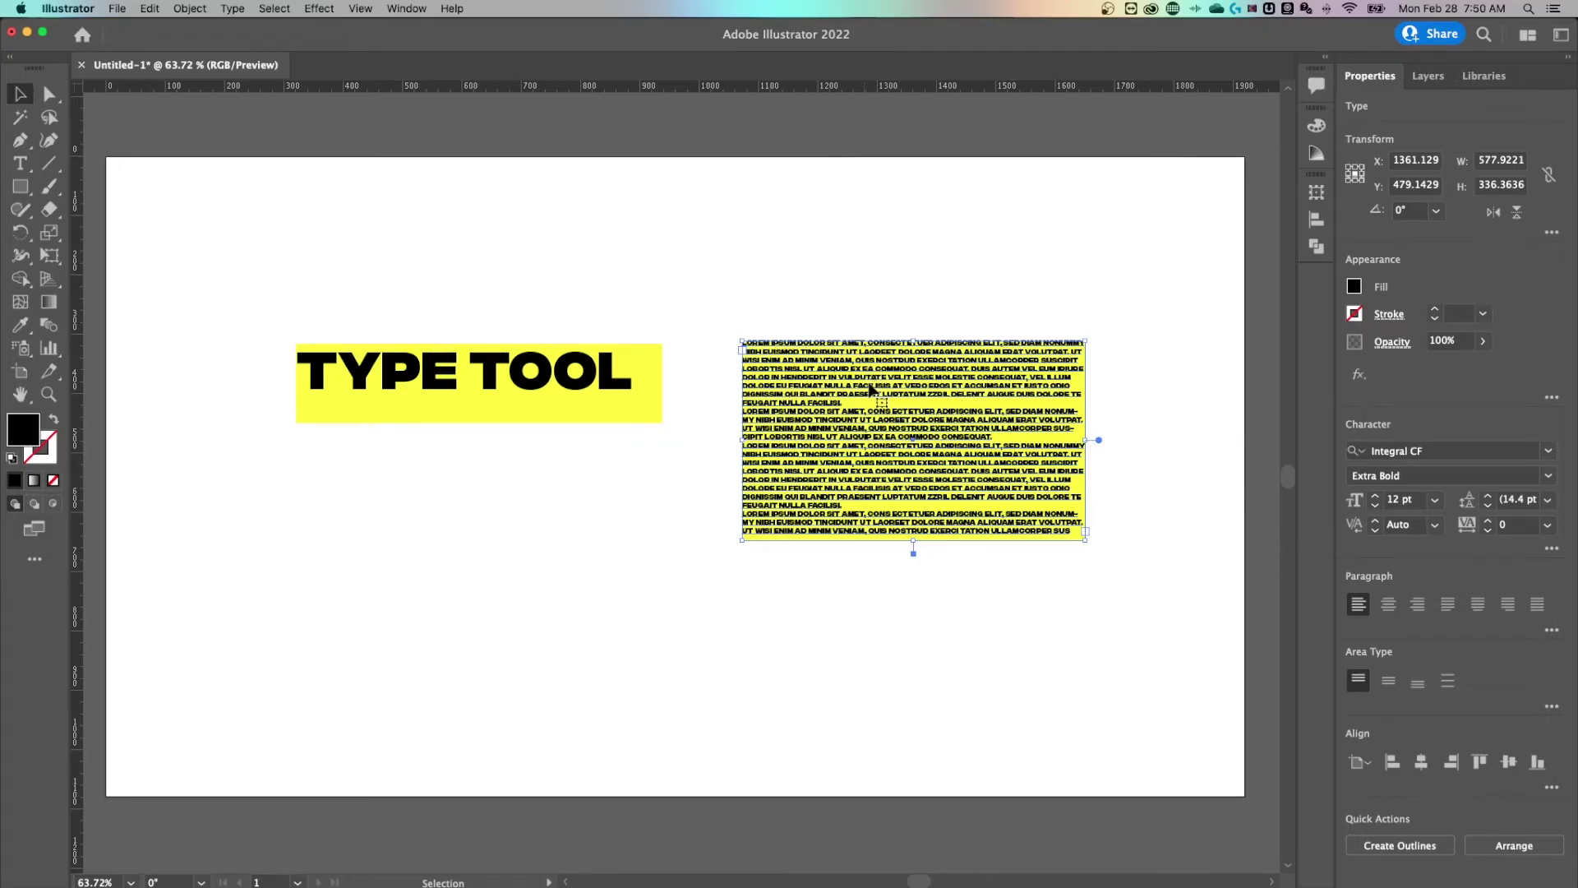
Step: In Area Type Options, raise the Lorem ipsum frame's Inset Spacing to 35 px and confirm
{"action": "left_click", "coordinate": [239, 10]}
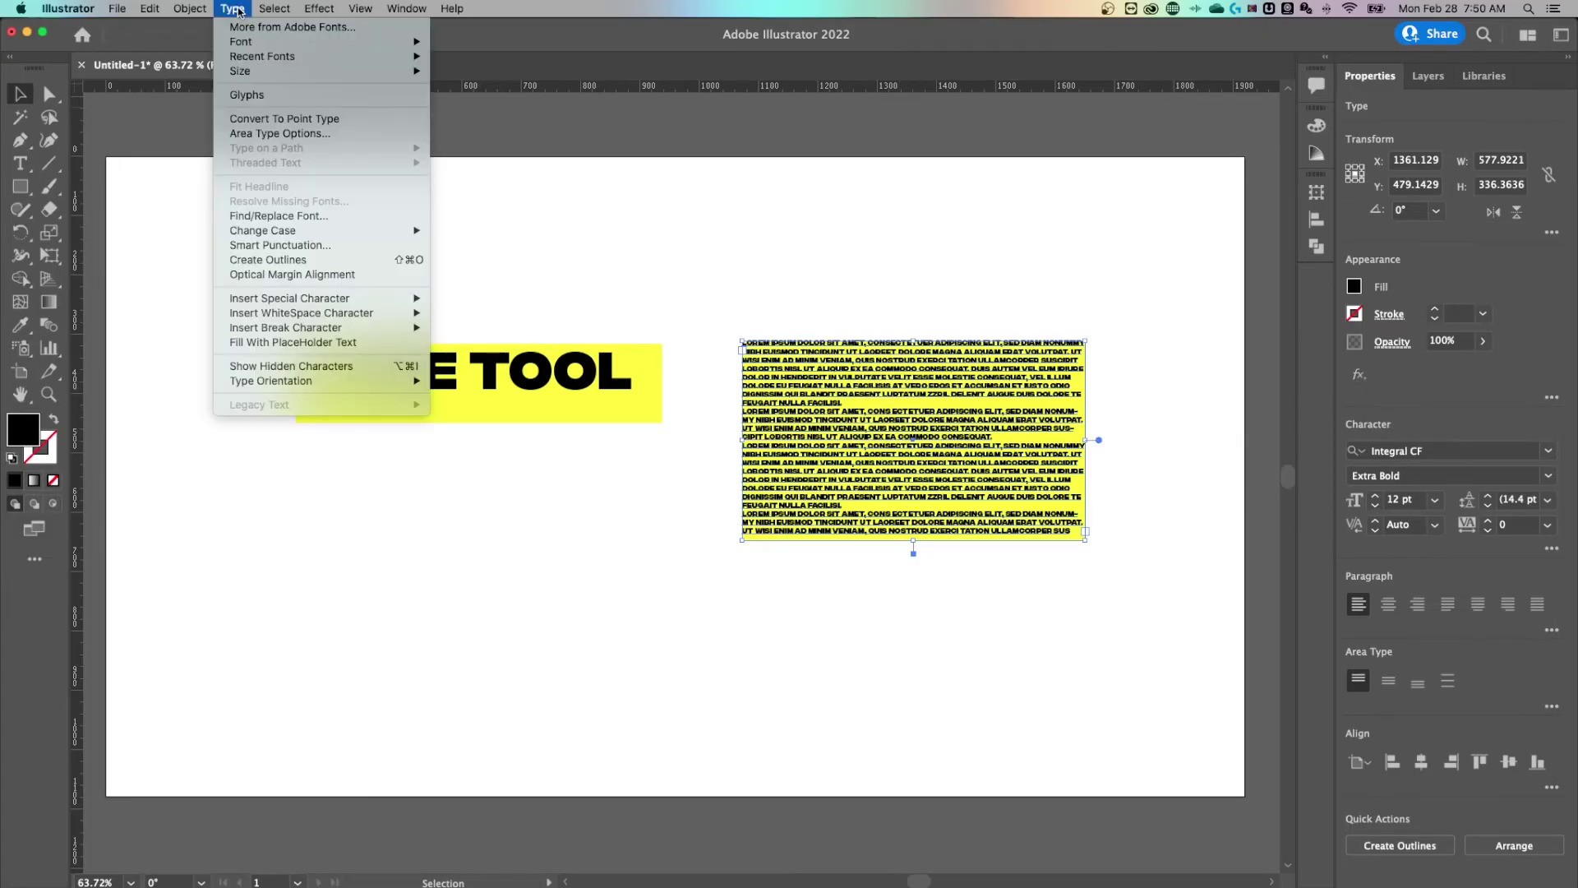
{"action": "left_click", "coordinate": [262, 136]}
{"action": "left_click_drag", "start_coordinate": [1313, 282], "coordinate": [419, 198]}
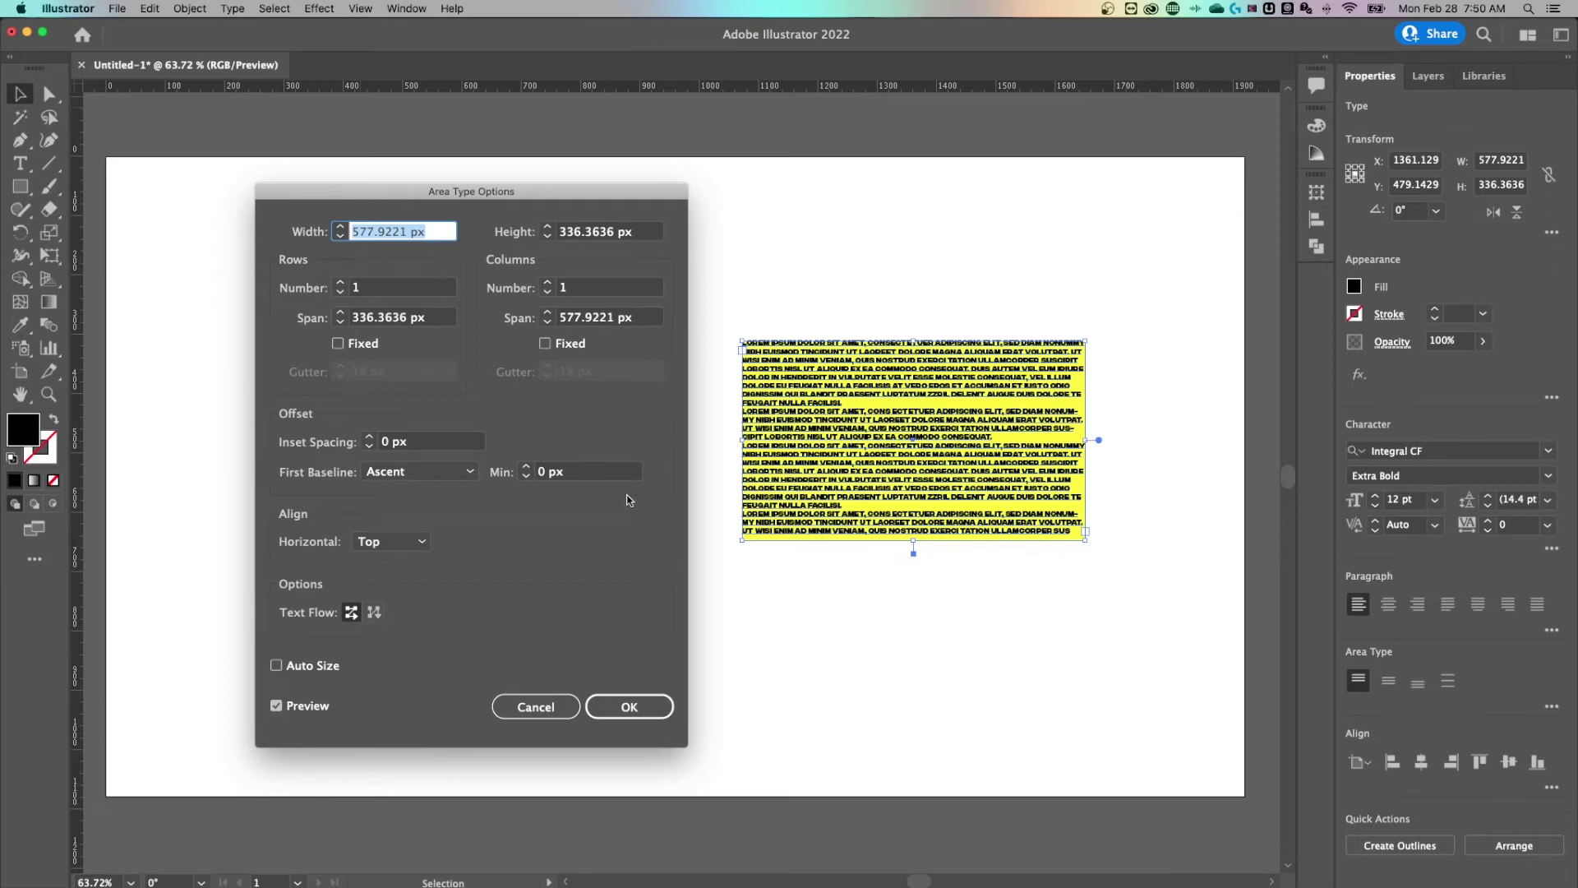
{"action": "left_click", "coordinate": [370, 437]}
{"action": "left_click", "coordinate": [370, 437]}
{"action": "left_click", "coordinate": [369, 437]}
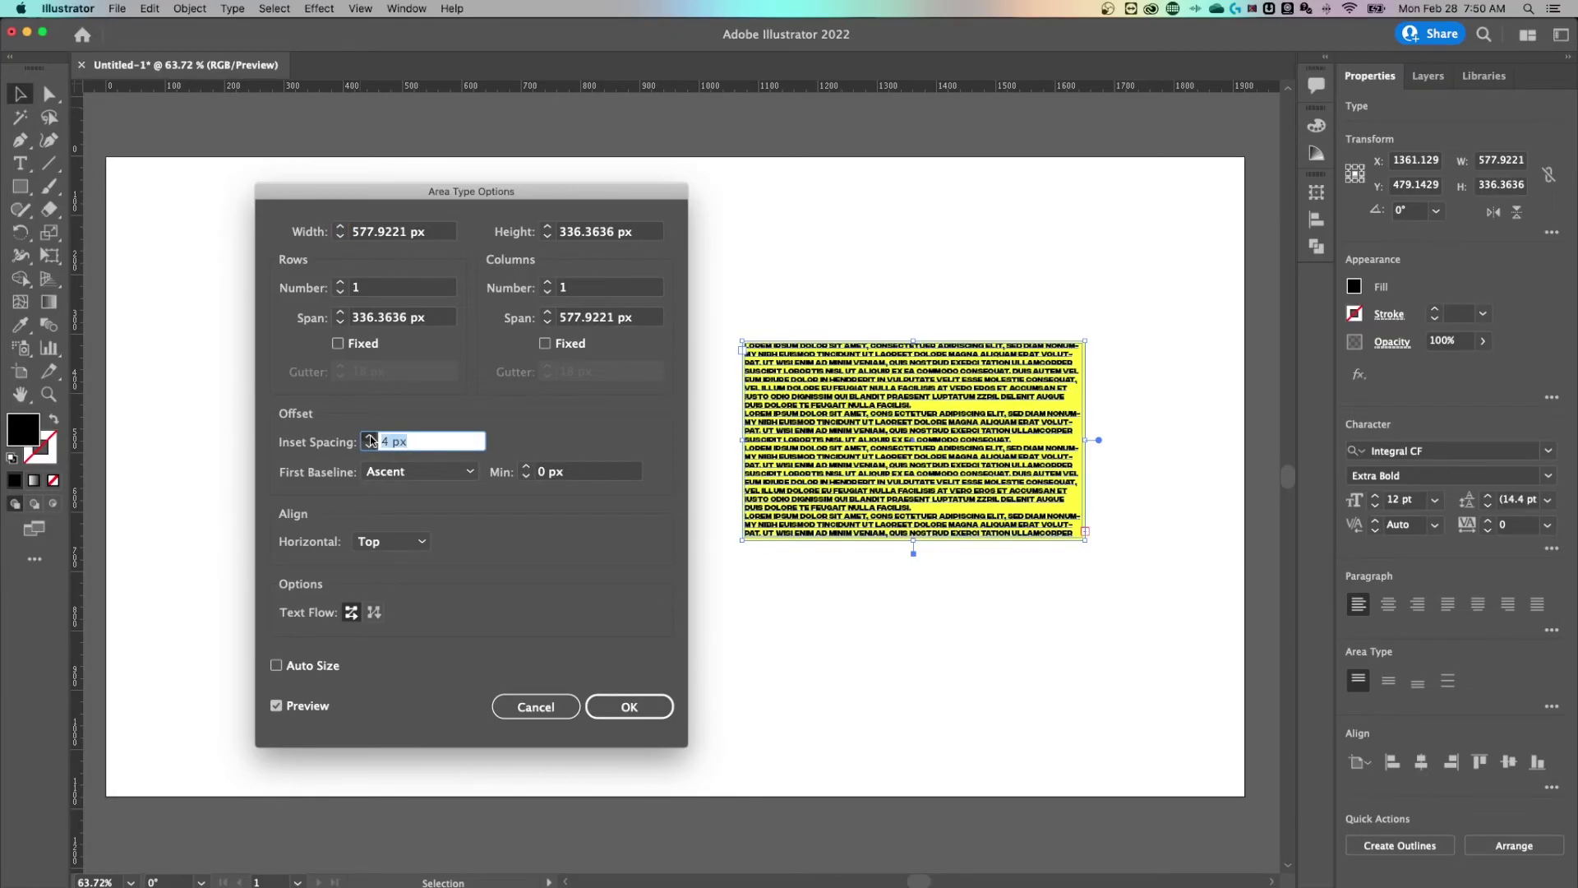
{"action": "left_click", "coordinate": [370, 437]}
{"action": "left_click", "coordinate": [370, 437]}
{"action": "left_click", "coordinate": [370, 438]}
{"action": "left_click", "coordinate": [370, 437]}
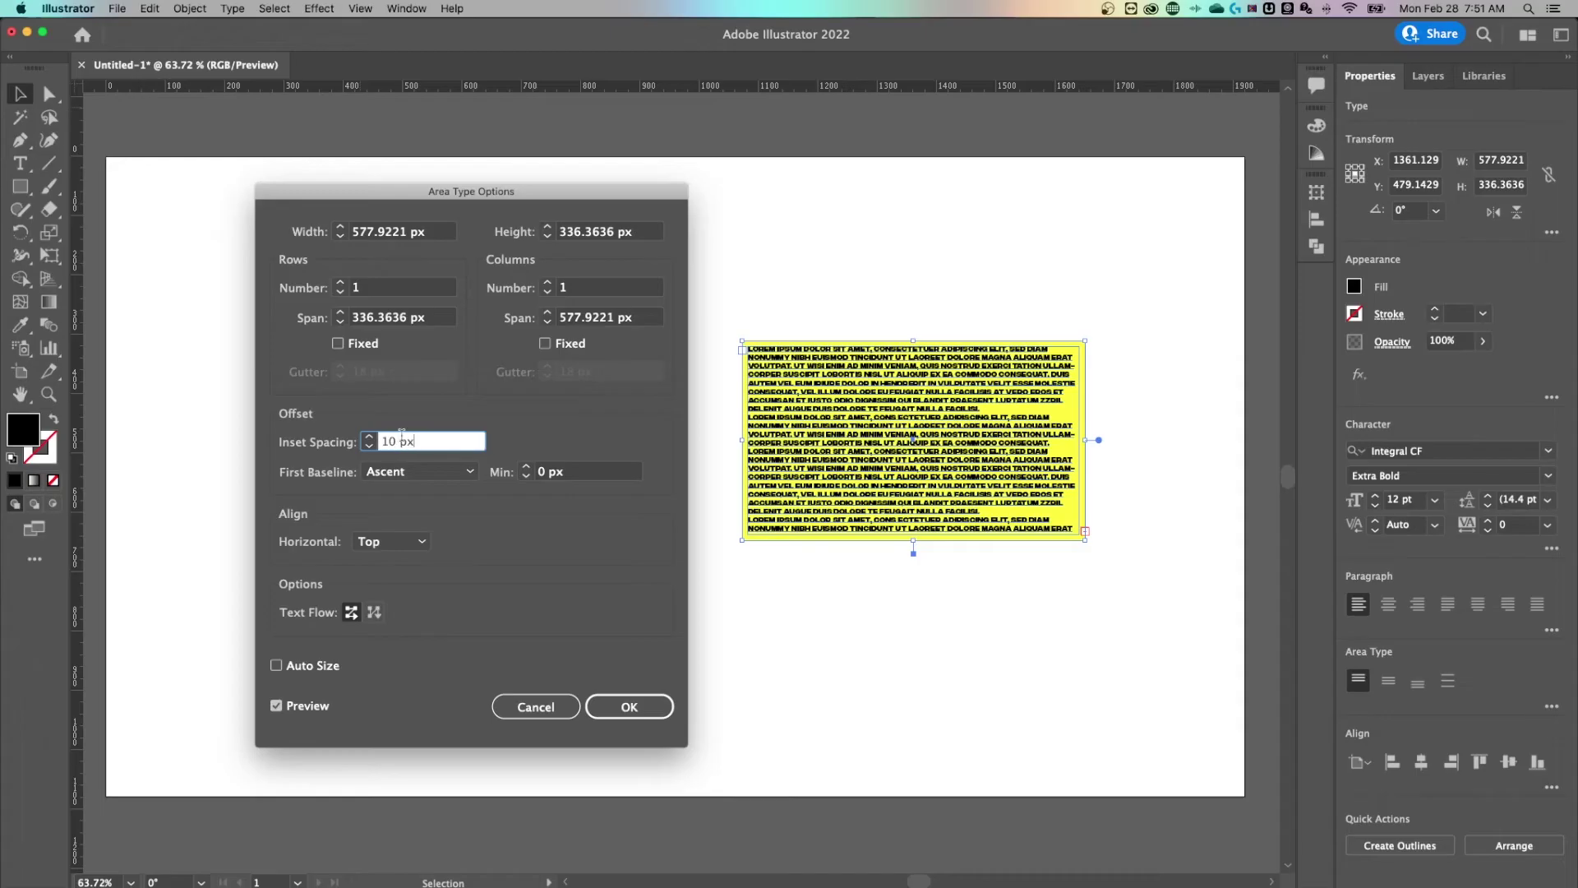
{"action": "left_click", "coordinate": [370, 437], "text": "shift"}
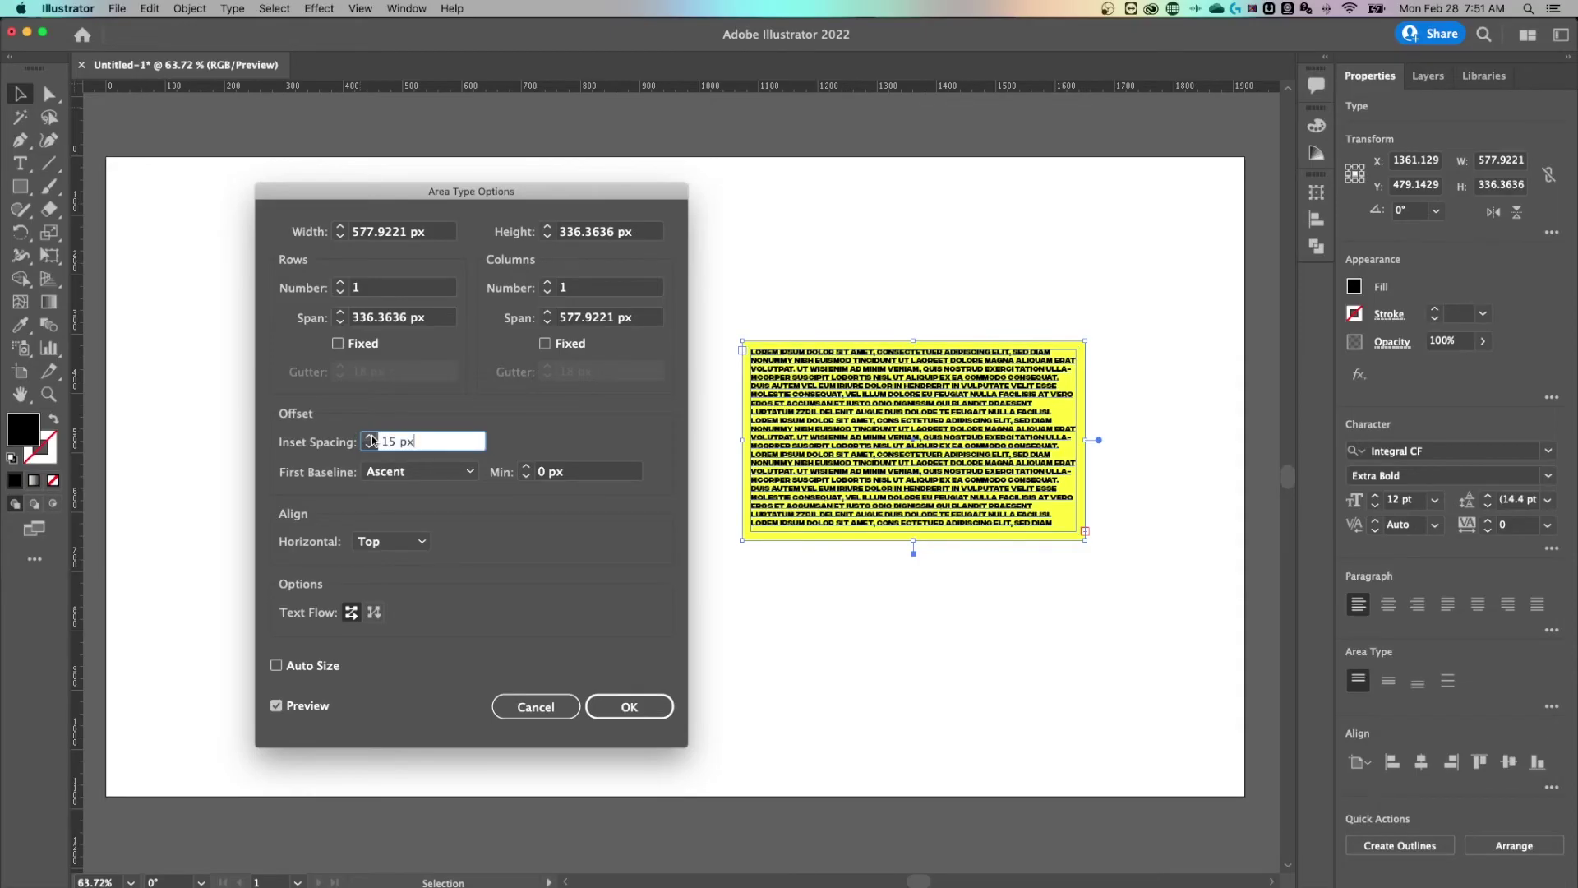
{"action": "left_click", "coordinate": [370, 437]}
{"action": "left_click", "coordinate": [370, 437]}
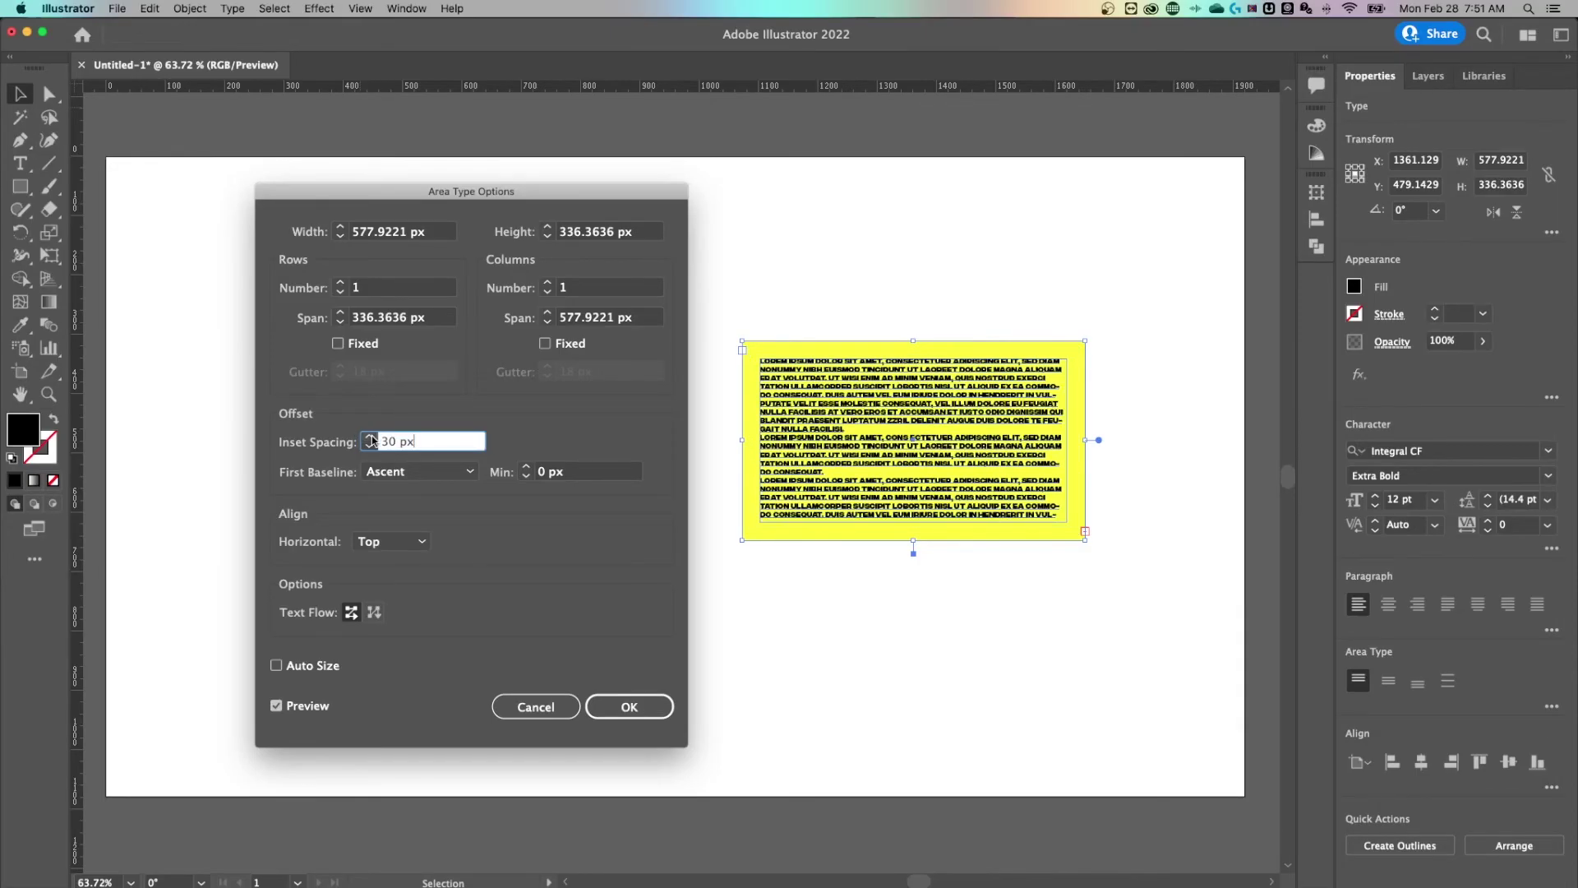
{"action": "left_click", "coordinate": [370, 437]}
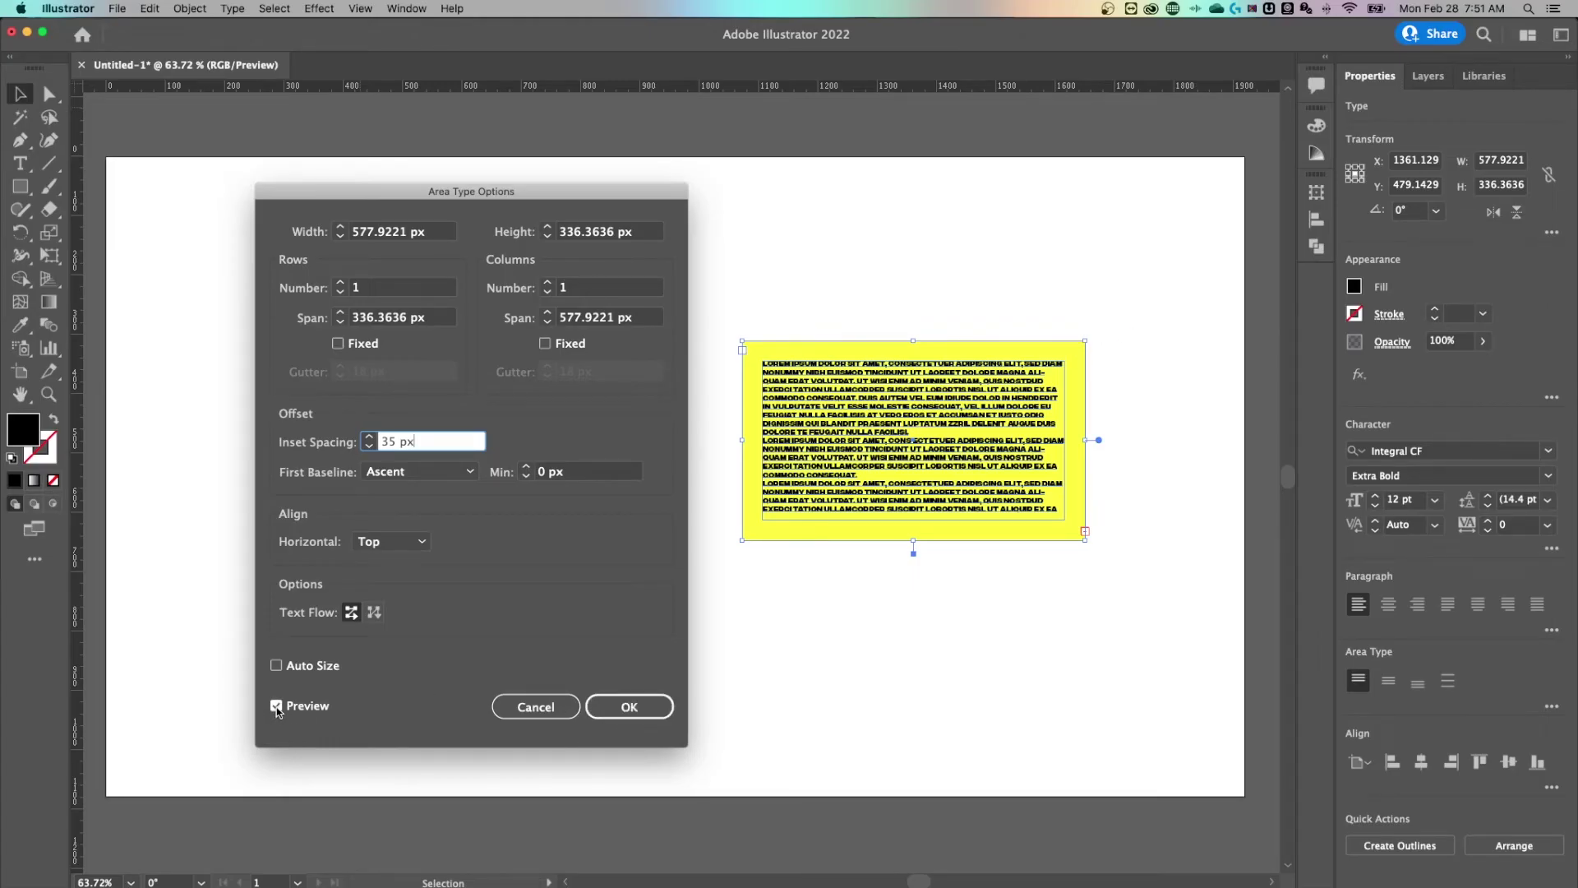
{"action": "left_click", "coordinate": [629, 707]}
Step: Move the yellow lorem-ipsum box up and slightly to the right
{"action": "right_click", "coordinate": [931, 602]}
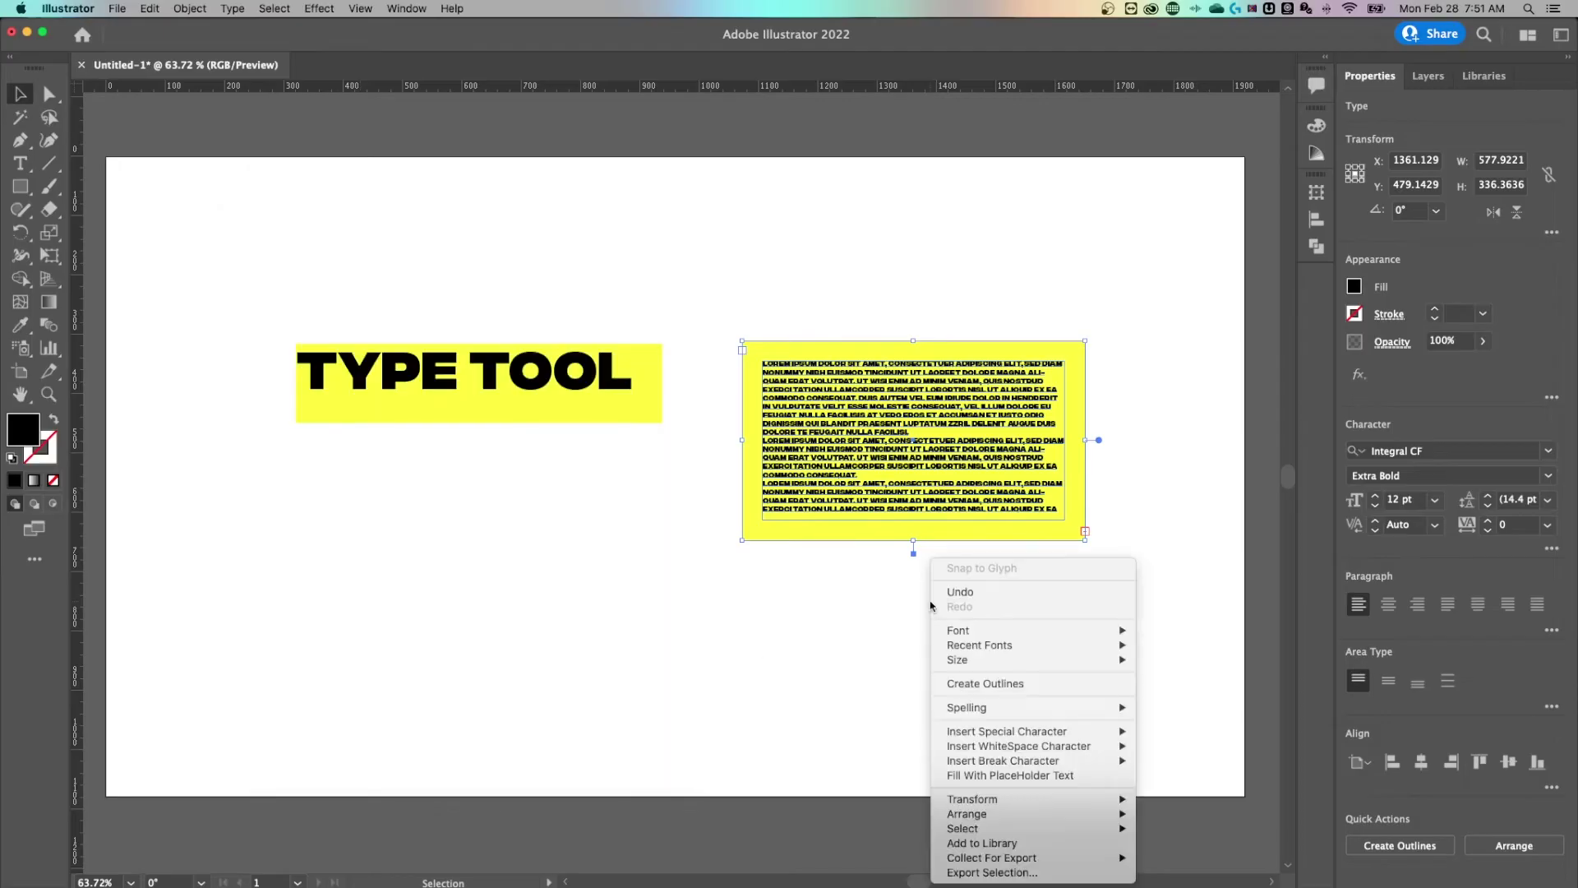
{"action": "left_click", "coordinate": [838, 589]}
{"action": "left_click", "coordinate": [926, 444]}
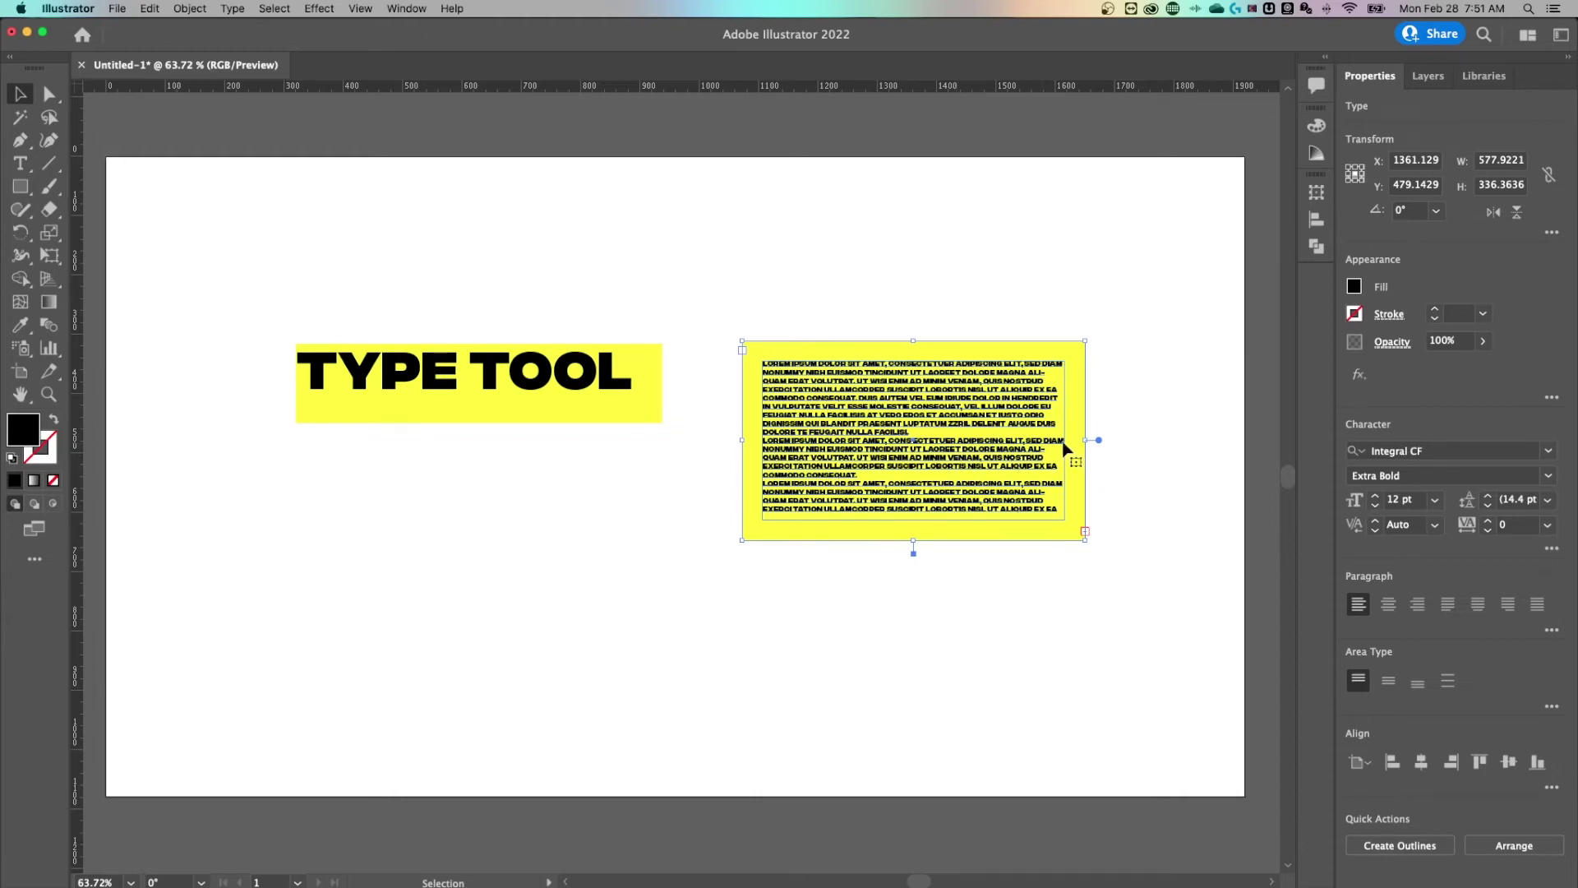
{"action": "left_click", "coordinate": [1156, 417]}
{"action": "left_click_drag", "start_coordinate": [1025, 390], "coordinate": [1038, 327]}
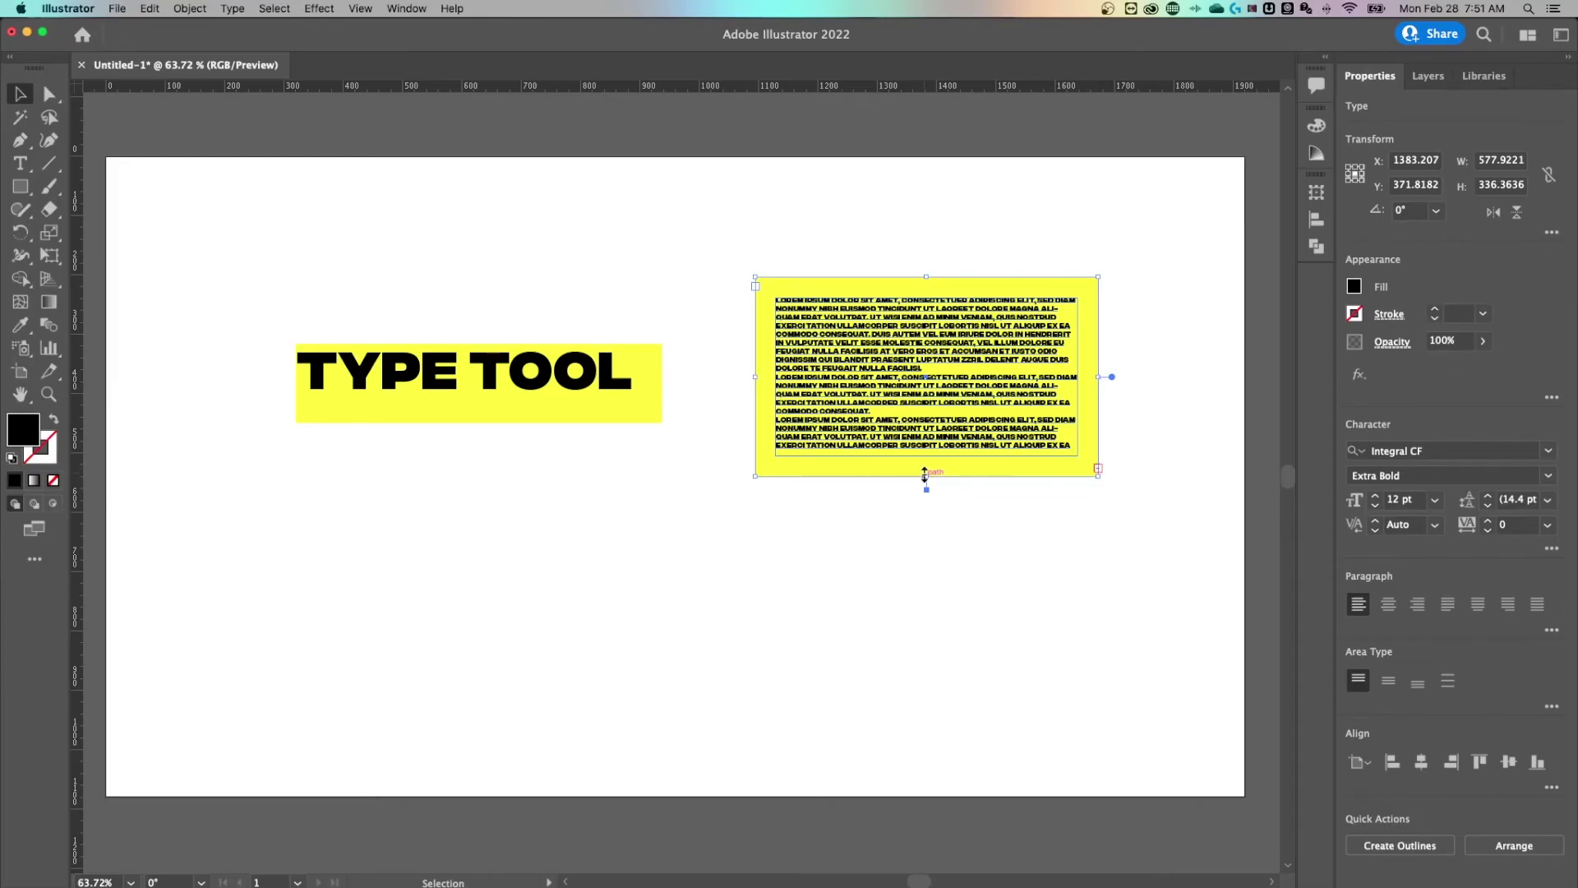
Step: Stretch the lorem-ipsum box down to about 577.92 × 481.35 so more text shows
{"action": "left_click_drag", "start_coordinate": [926, 476], "coordinate": [928, 563]}
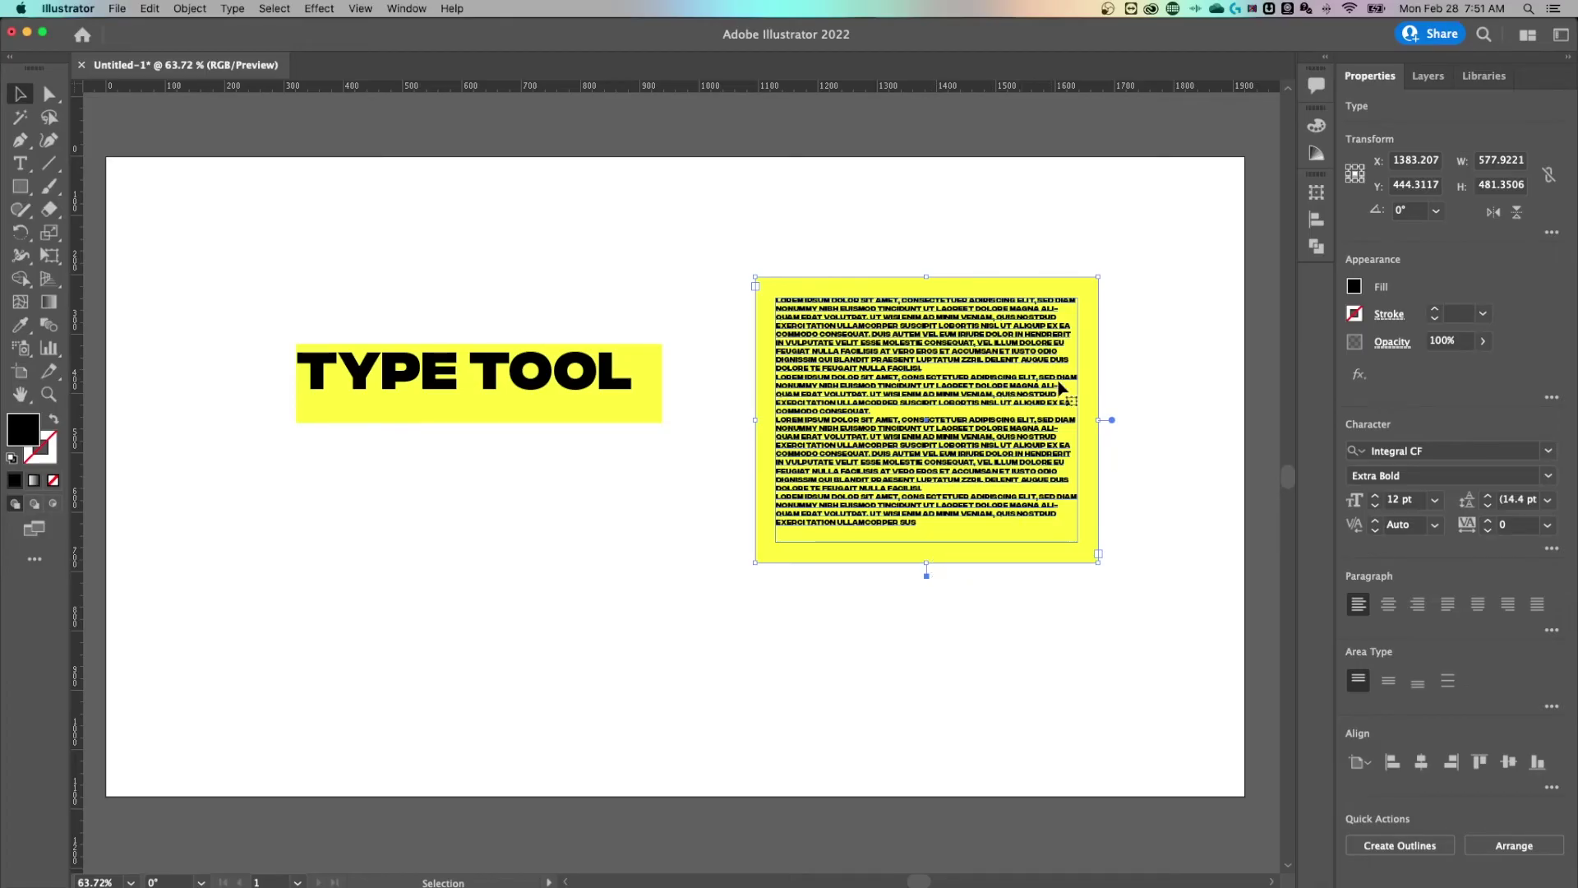
{"action": "left_click", "coordinate": [673, 474]}
{"action": "left_click", "coordinate": [591, 395]}
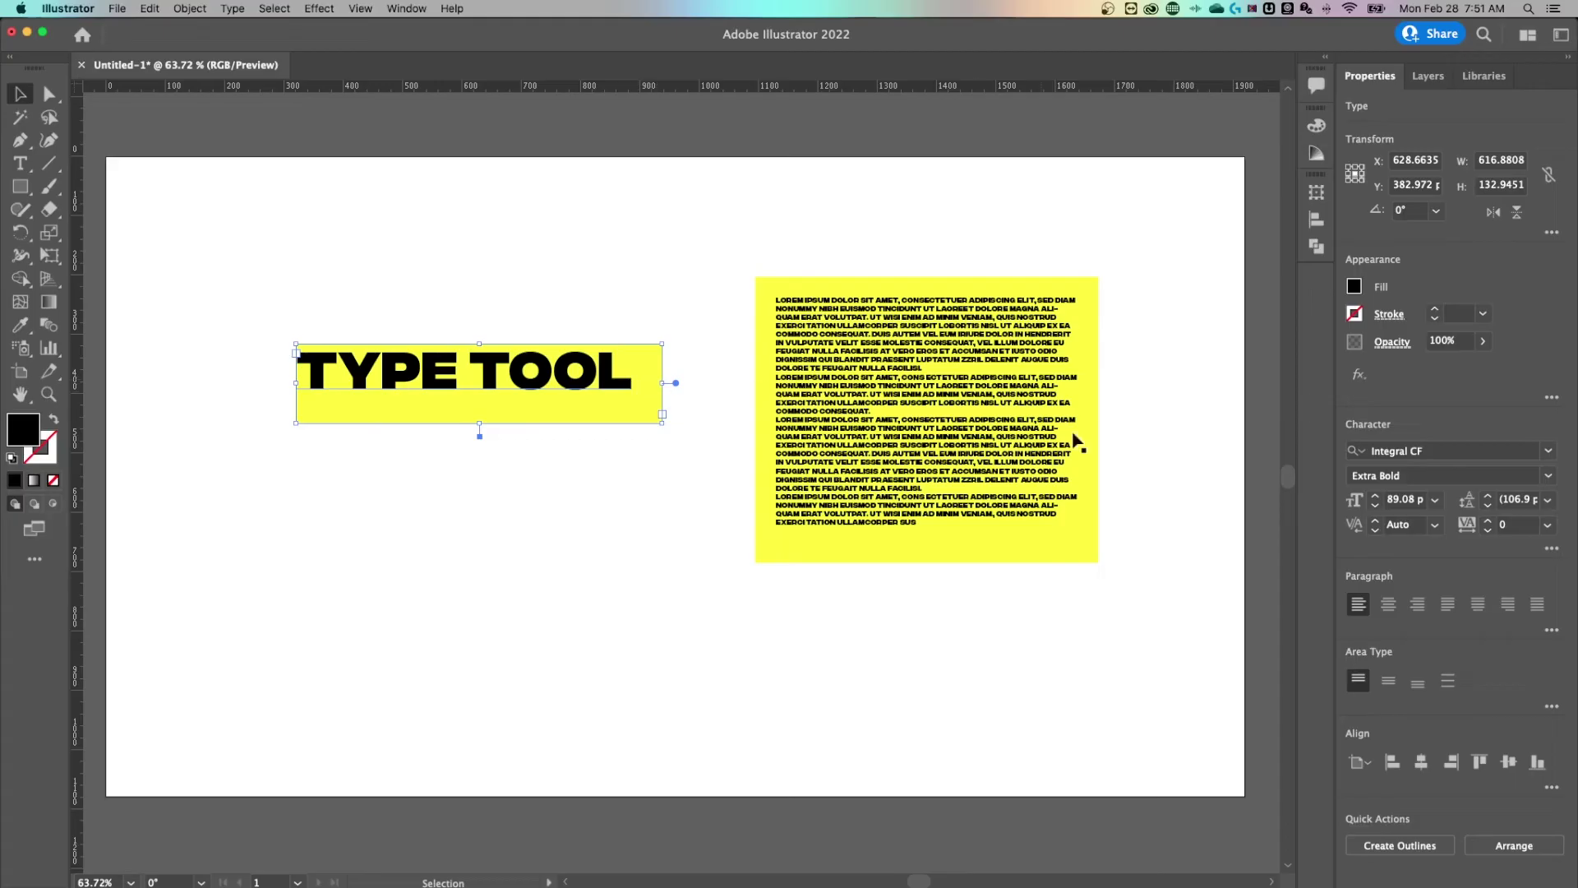
Step: Left-align the TYPE TOOL text and set its Area Type inset spacing to 20 px
{"action": "left_click", "coordinate": [1388, 605]}
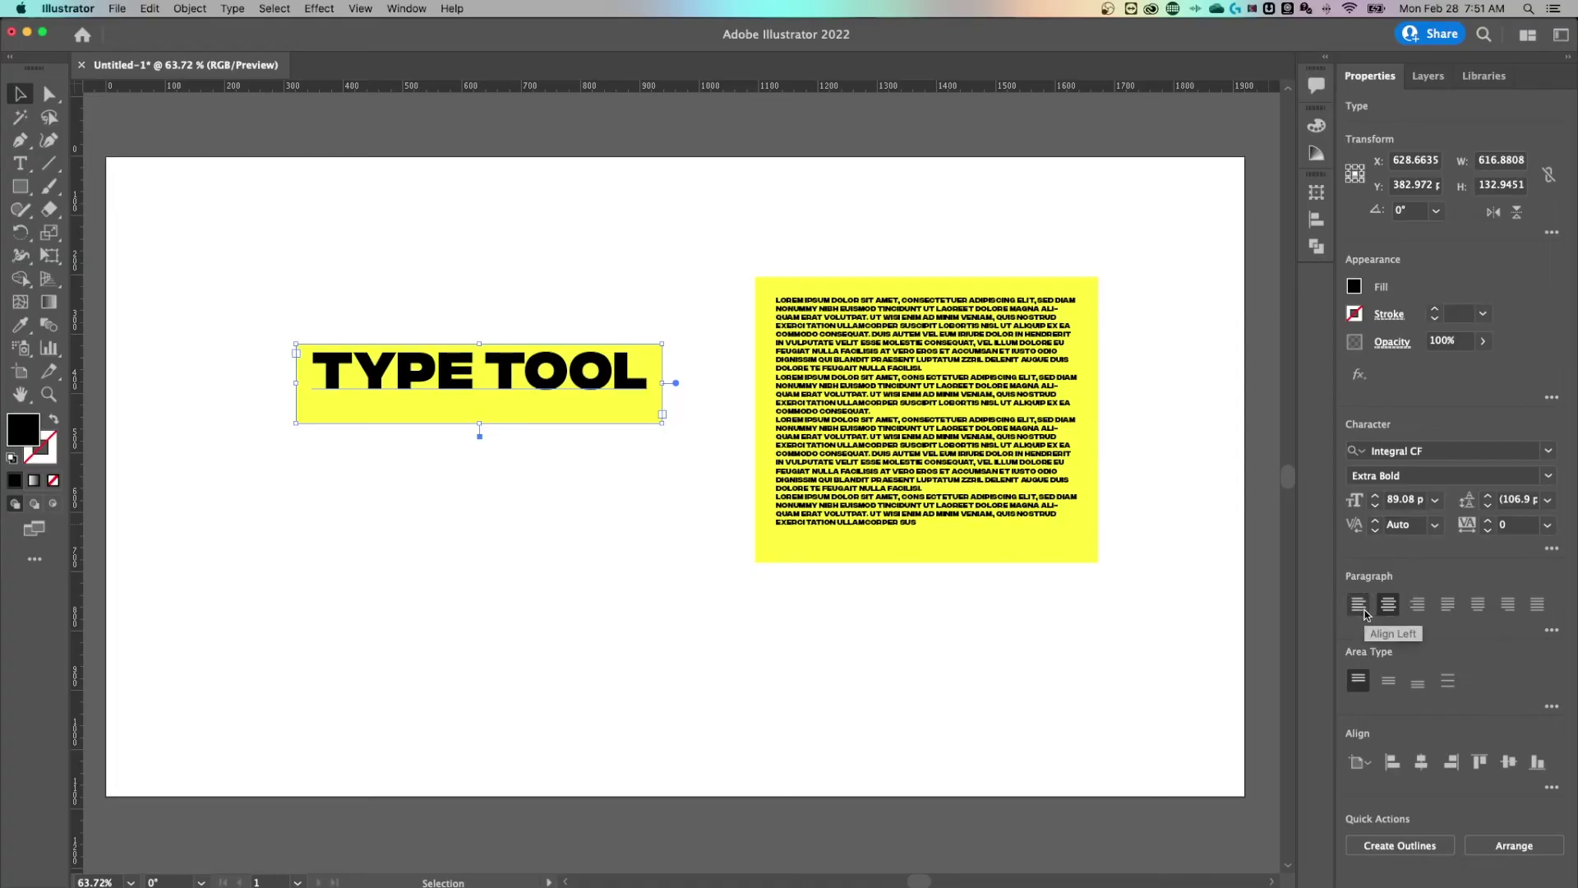
{"action": "left_click", "coordinate": [1361, 612]}
{"action": "left_click", "coordinate": [232, 8]}
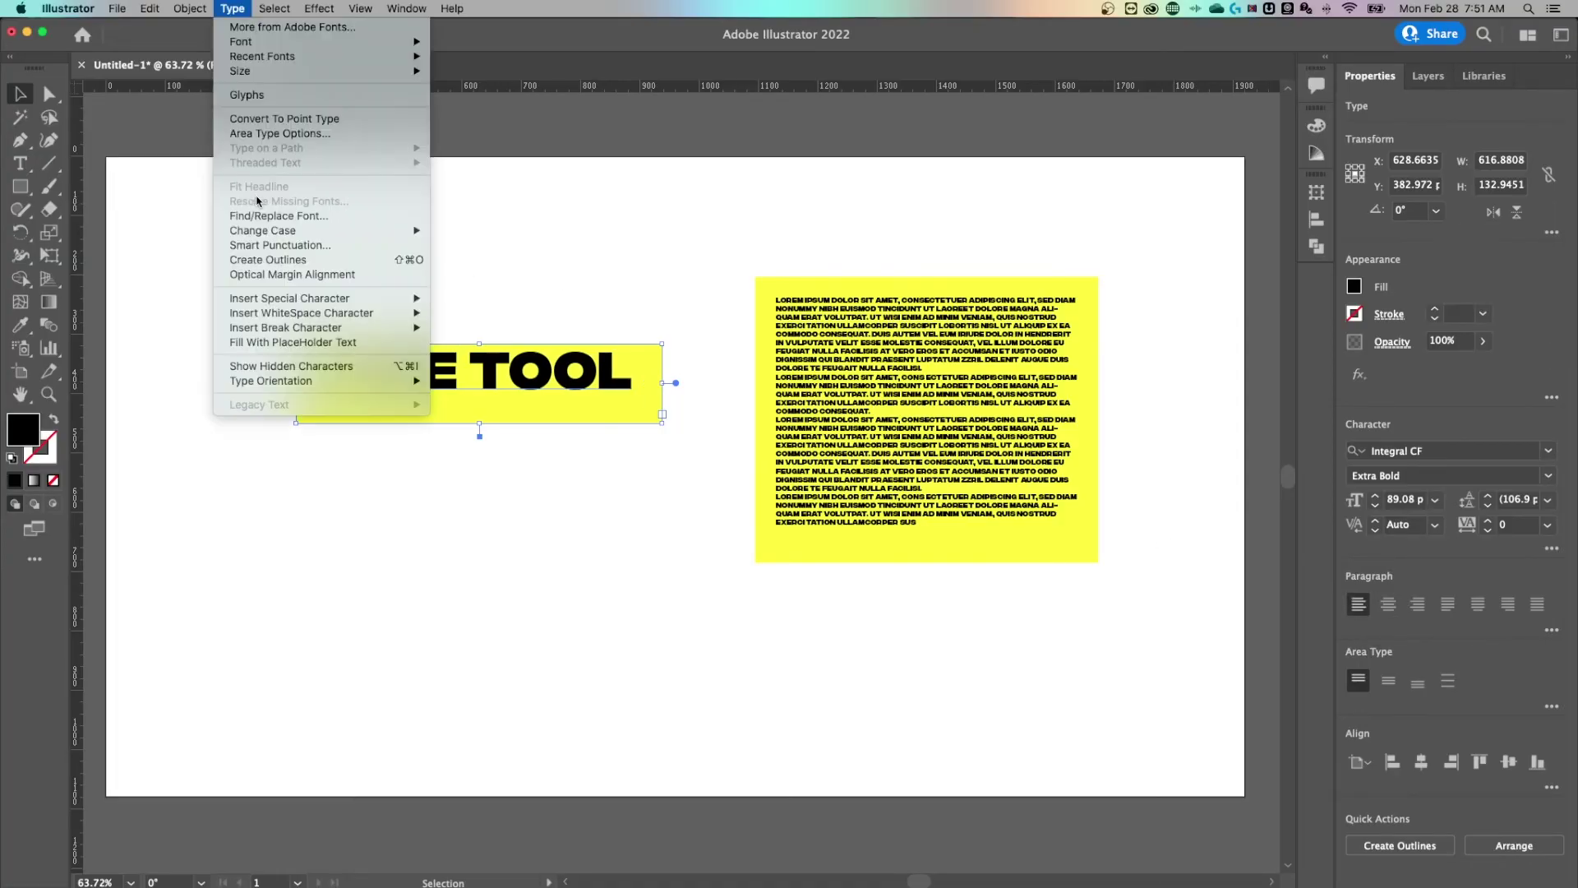
{"action": "left_click", "coordinate": [279, 133]}
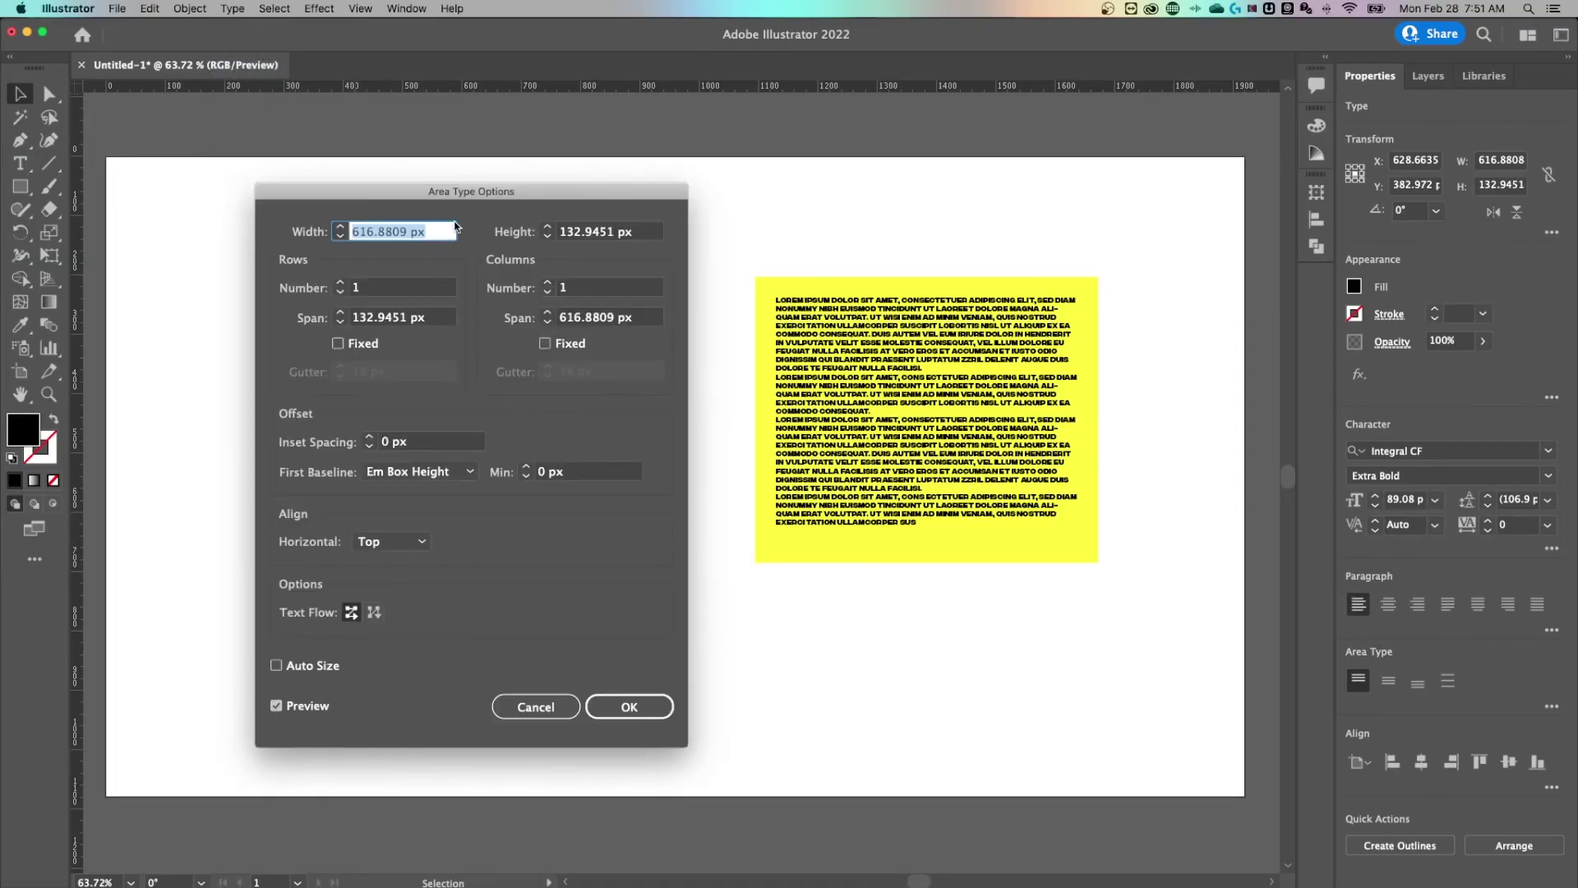
{"action": "left_click_drag", "start_coordinate": [571, 194], "coordinate": [1037, 177]}
{"action": "left_click", "coordinate": [859, 424]}
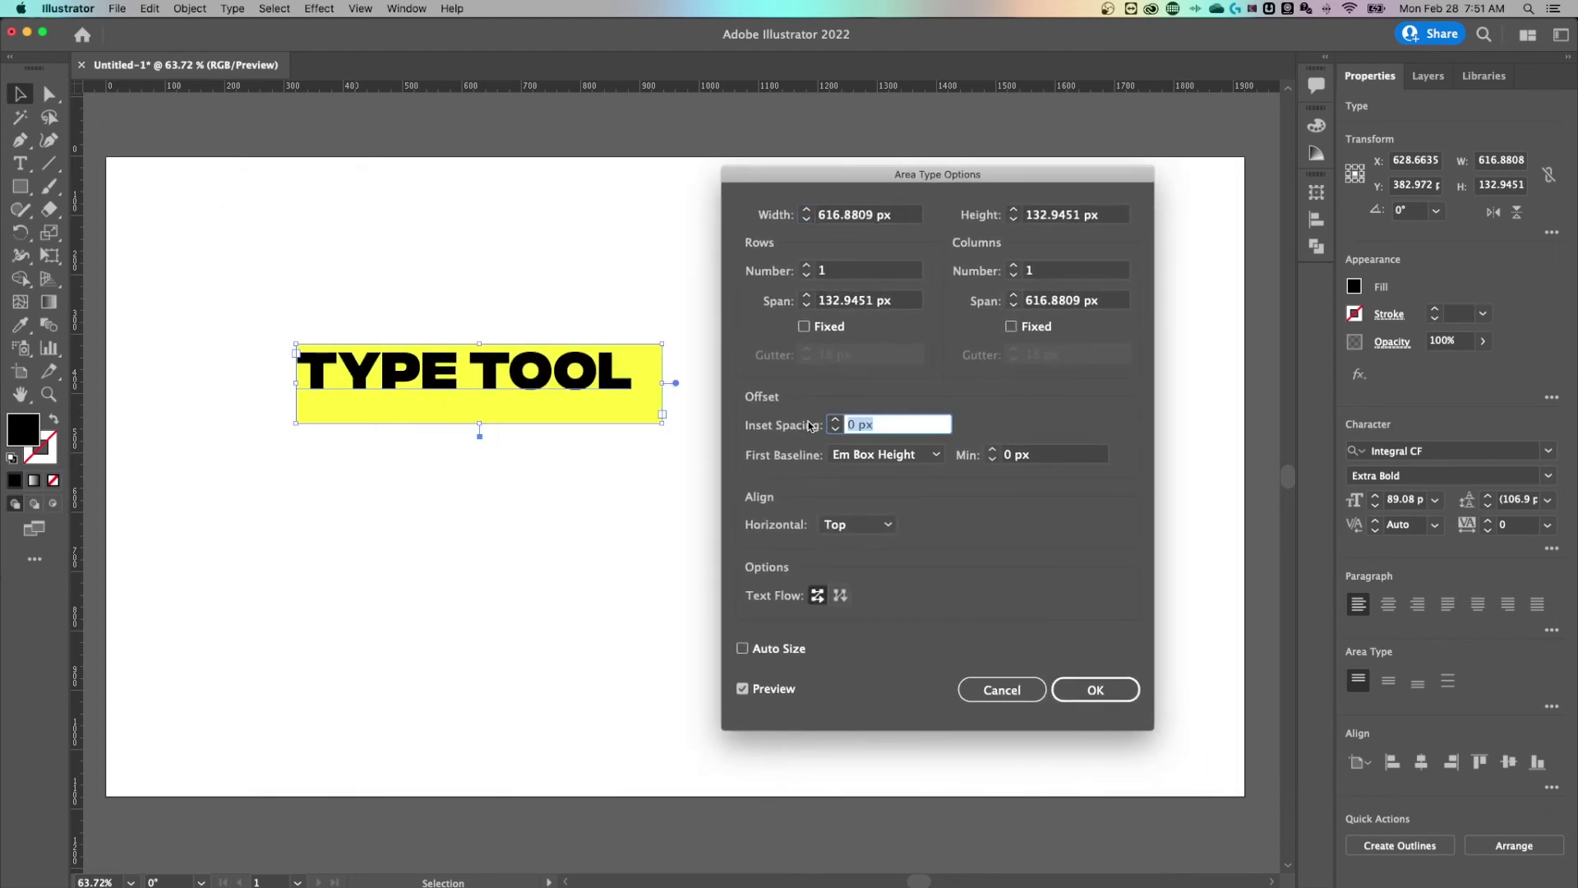
{"action": "key", "text": "shift+Up"}
{"action": "key", "text": "shift+Up"}
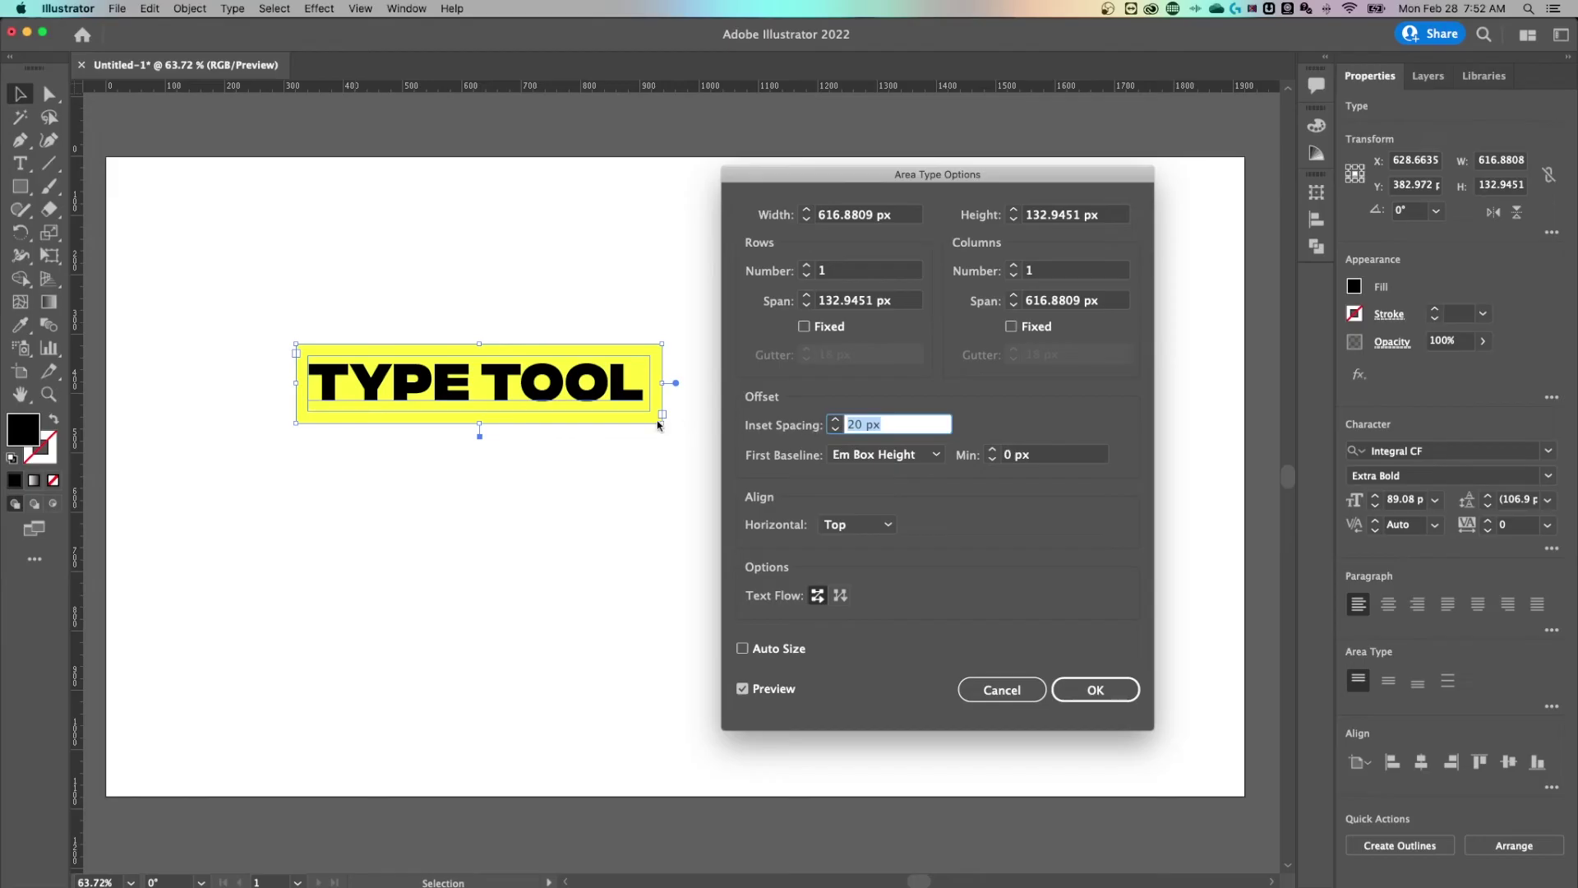
Step: Keep First Baseline at Em Box Height and apply the area type settings
{"action": "left_click", "coordinate": [886, 456]}
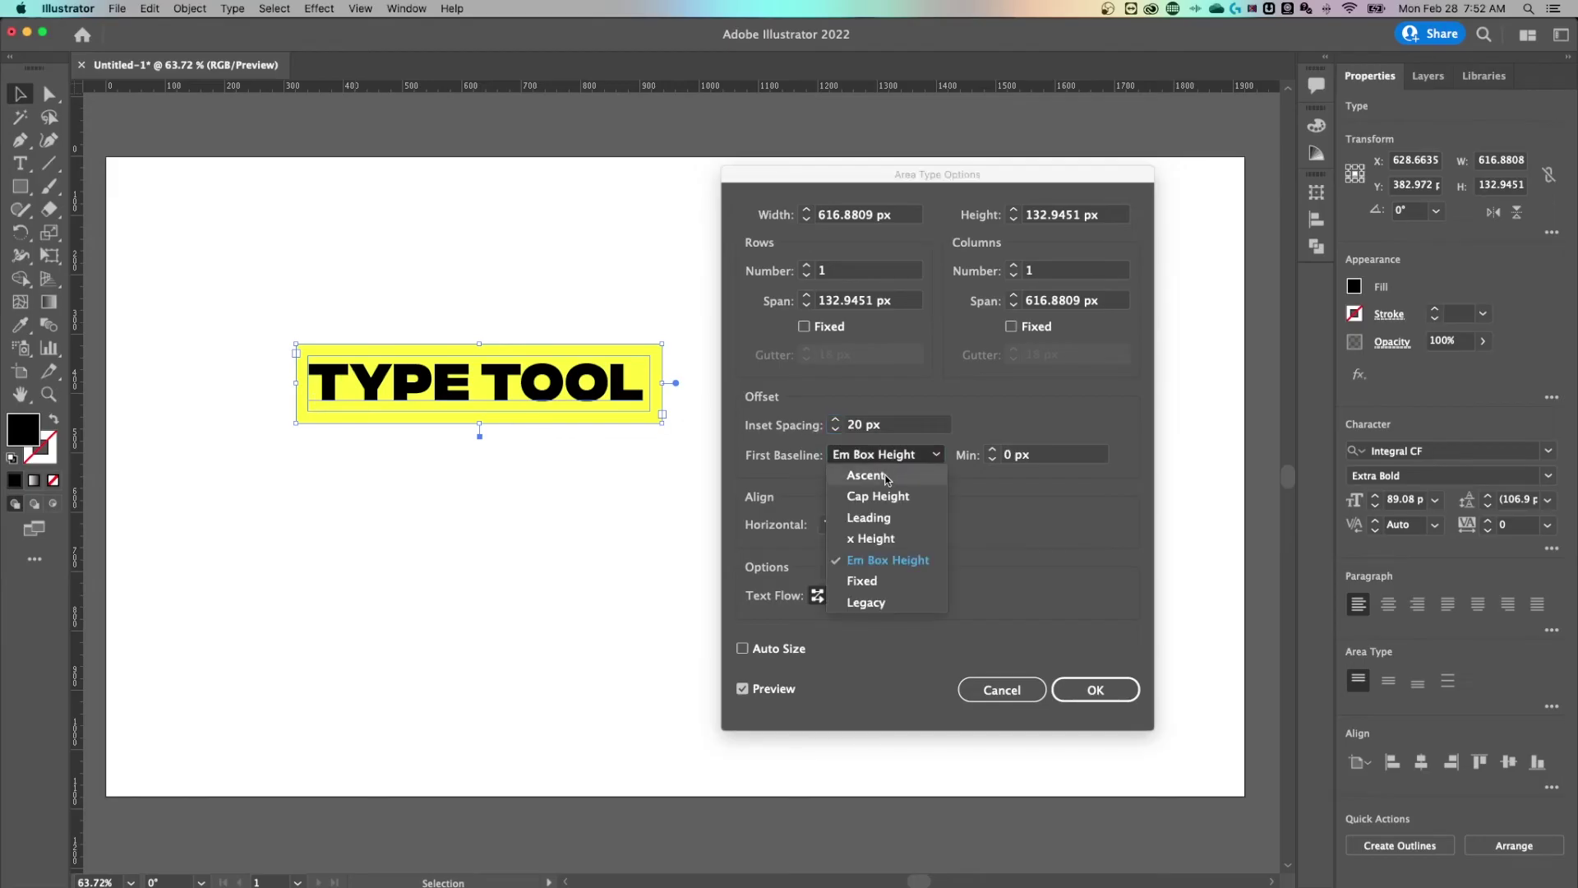
{"action": "left_click", "coordinate": [886, 476]}
{"action": "left_click", "coordinate": [892, 458]}
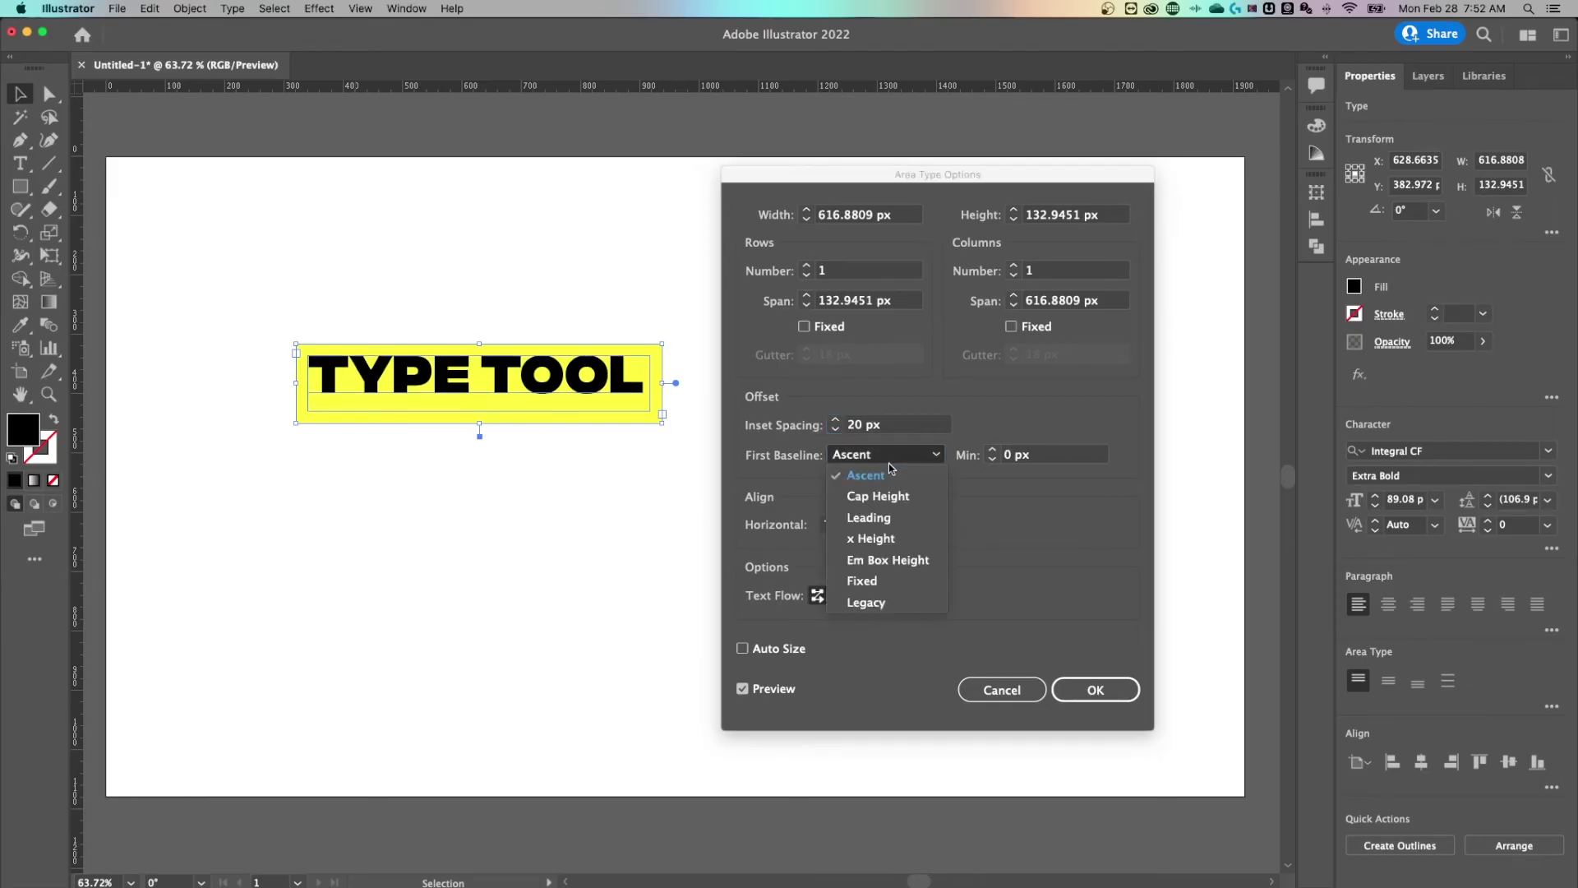
{"action": "left_click", "coordinate": [882, 565]}
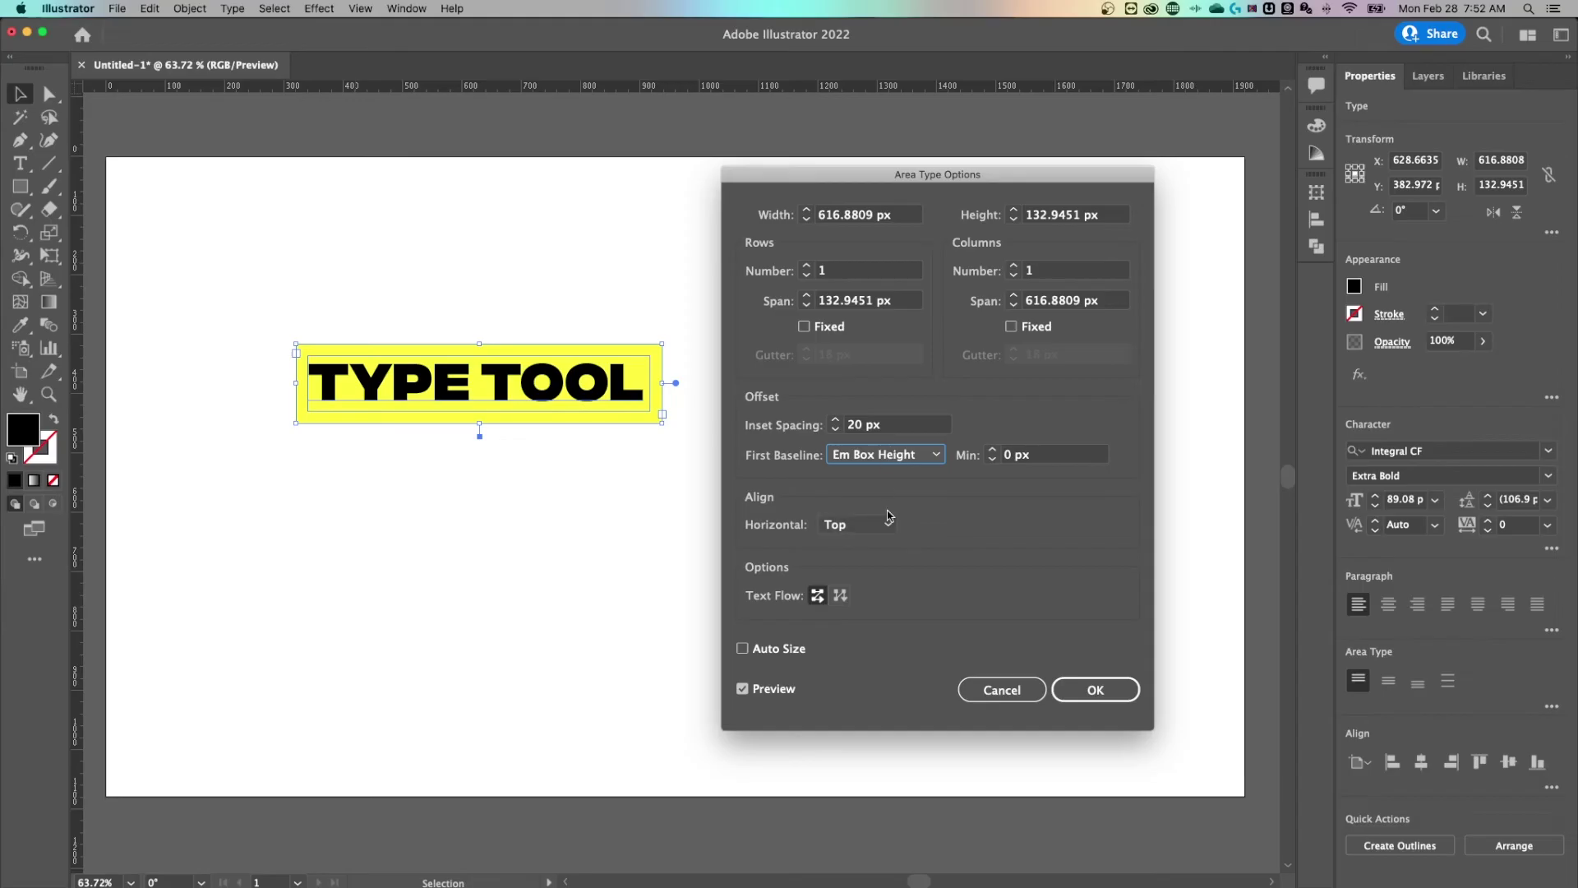
{"action": "left_click", "coordinate": [1098, 692]}
{"action": "left_click", "coordinate": [664, 464]}
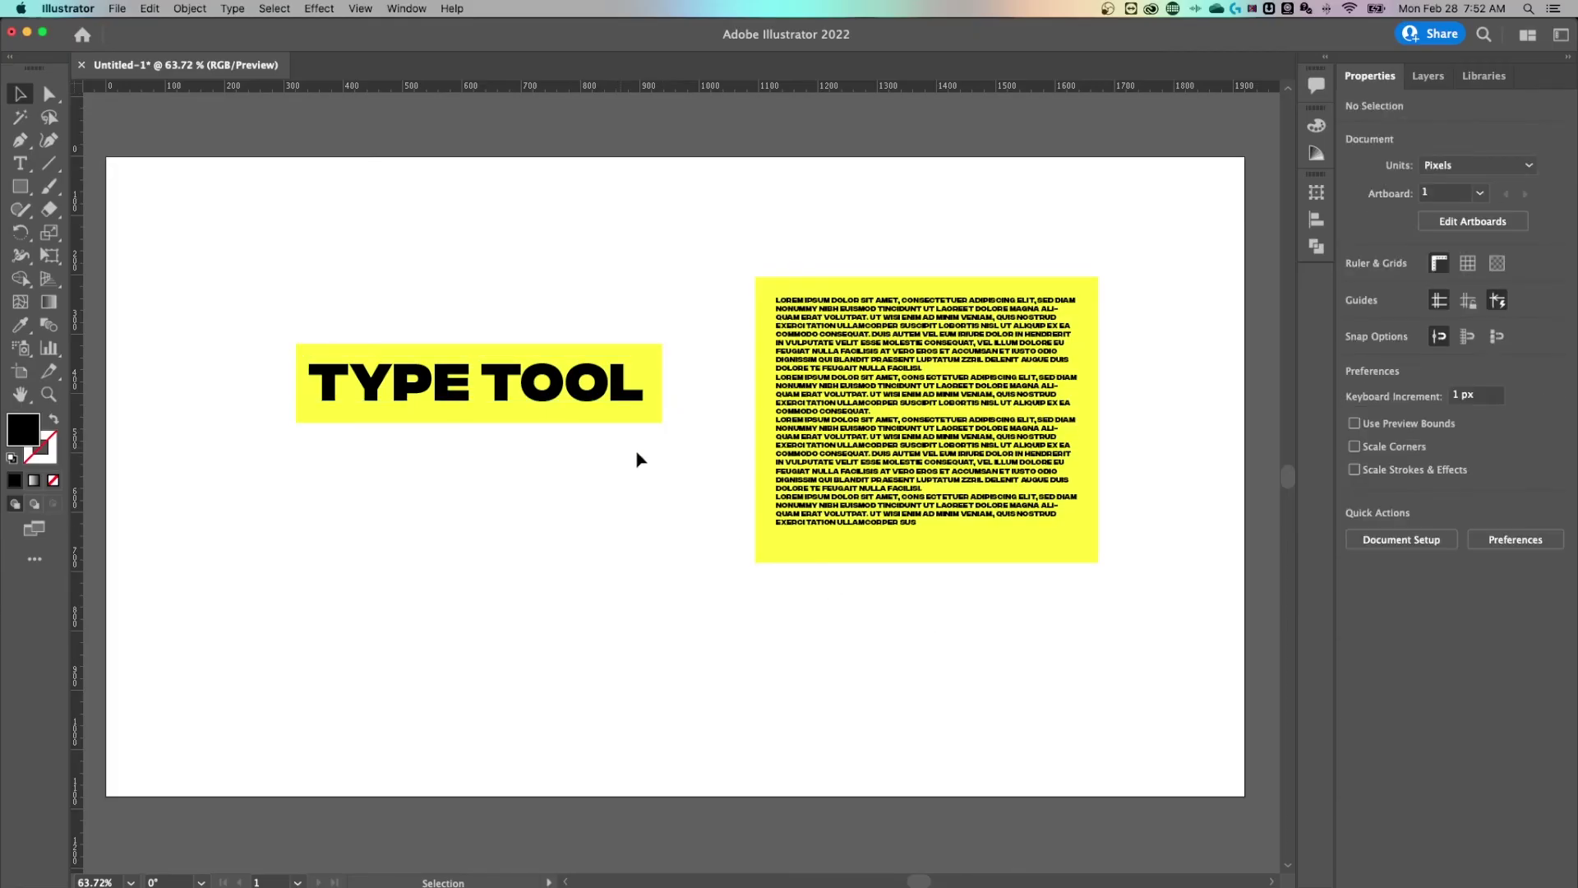
Step: Revert trial moves of the TYPE TOOL box and centre its headline with Align Center
{"action": "left_click", "coordinate": [616, 407]}
{"action": "left_click_drag", "start_coordinate": [658, 421], "coordinate": [605, 423]}
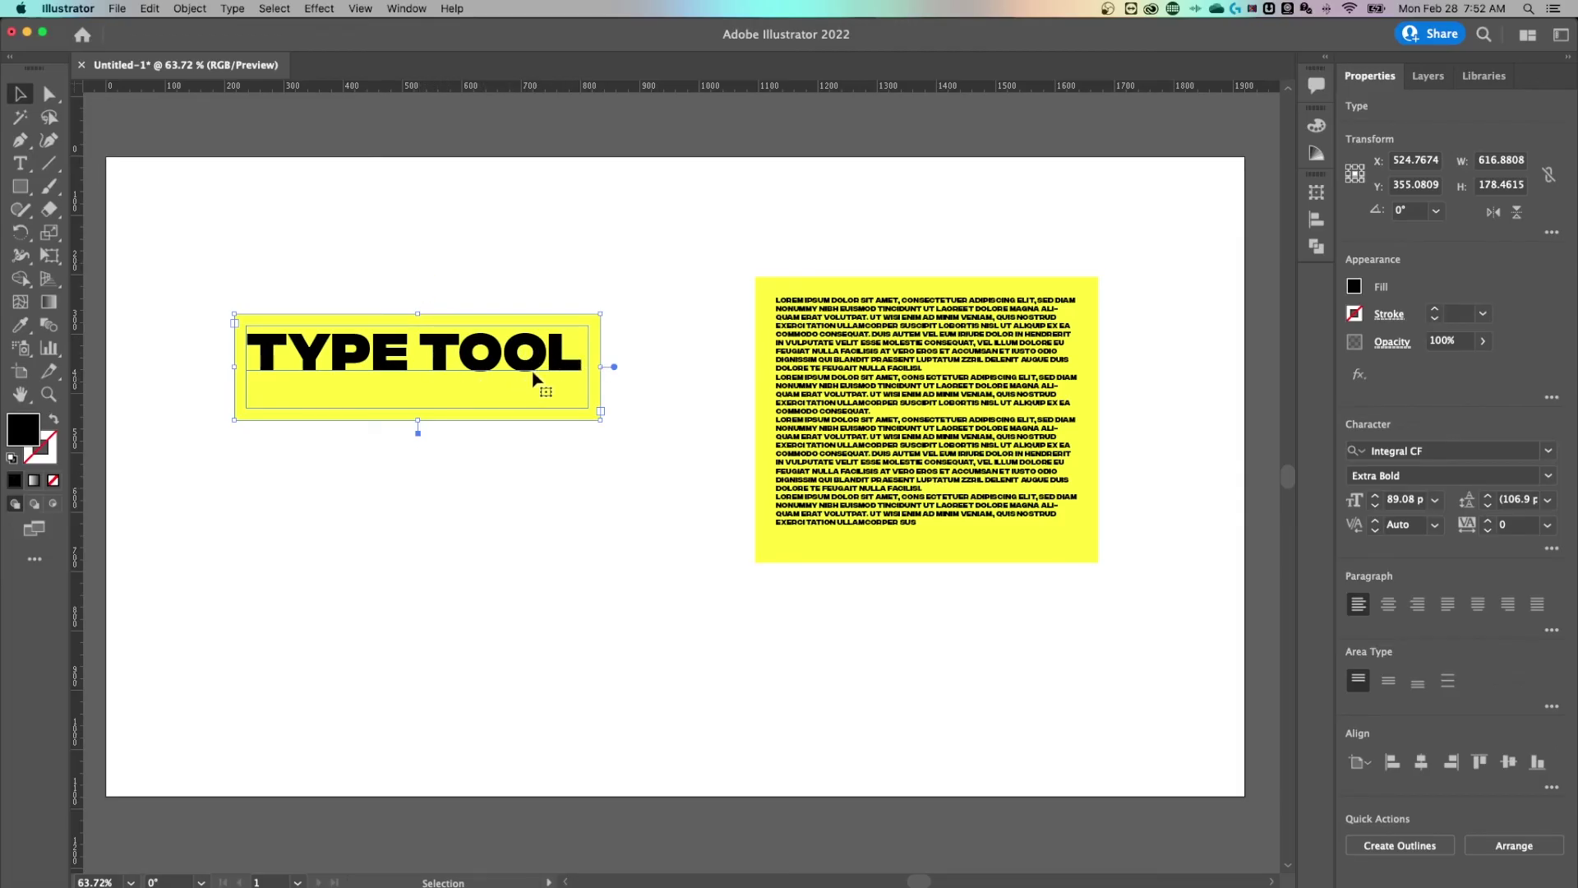
{"action": "key", "text": "a"}
{"action": "left_click_drag", "start_coordinate": [585, 404], "coordinate": [647, 434]}
{"action": "key", "text": "ctrl+z"}
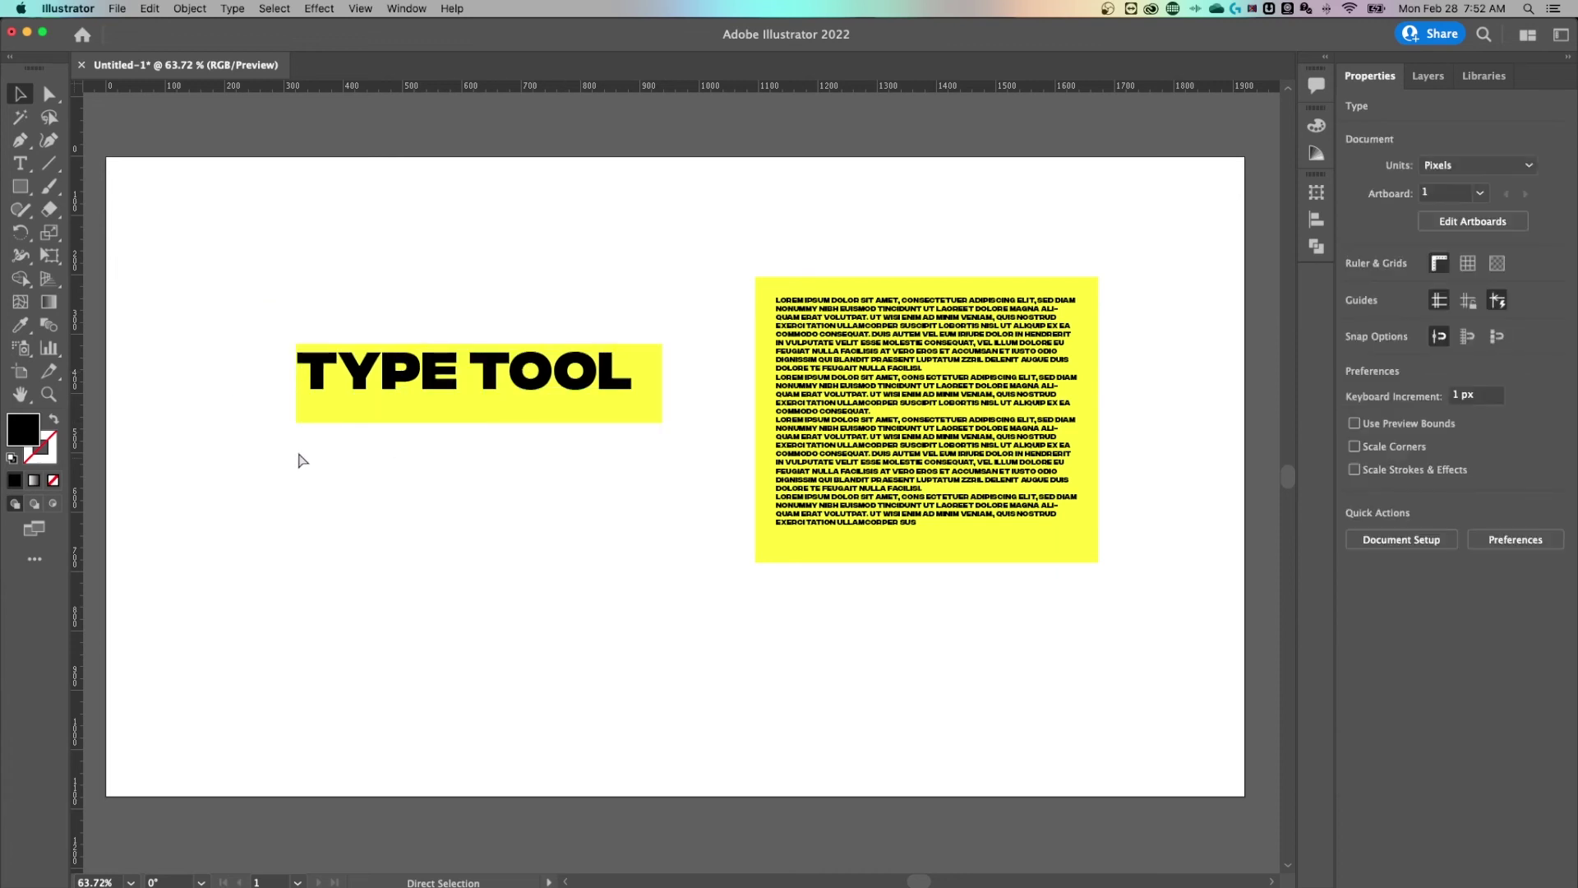
{"action": "key", "text": "v"}
{"action": "left_click", "coordinate": [452, 392]}
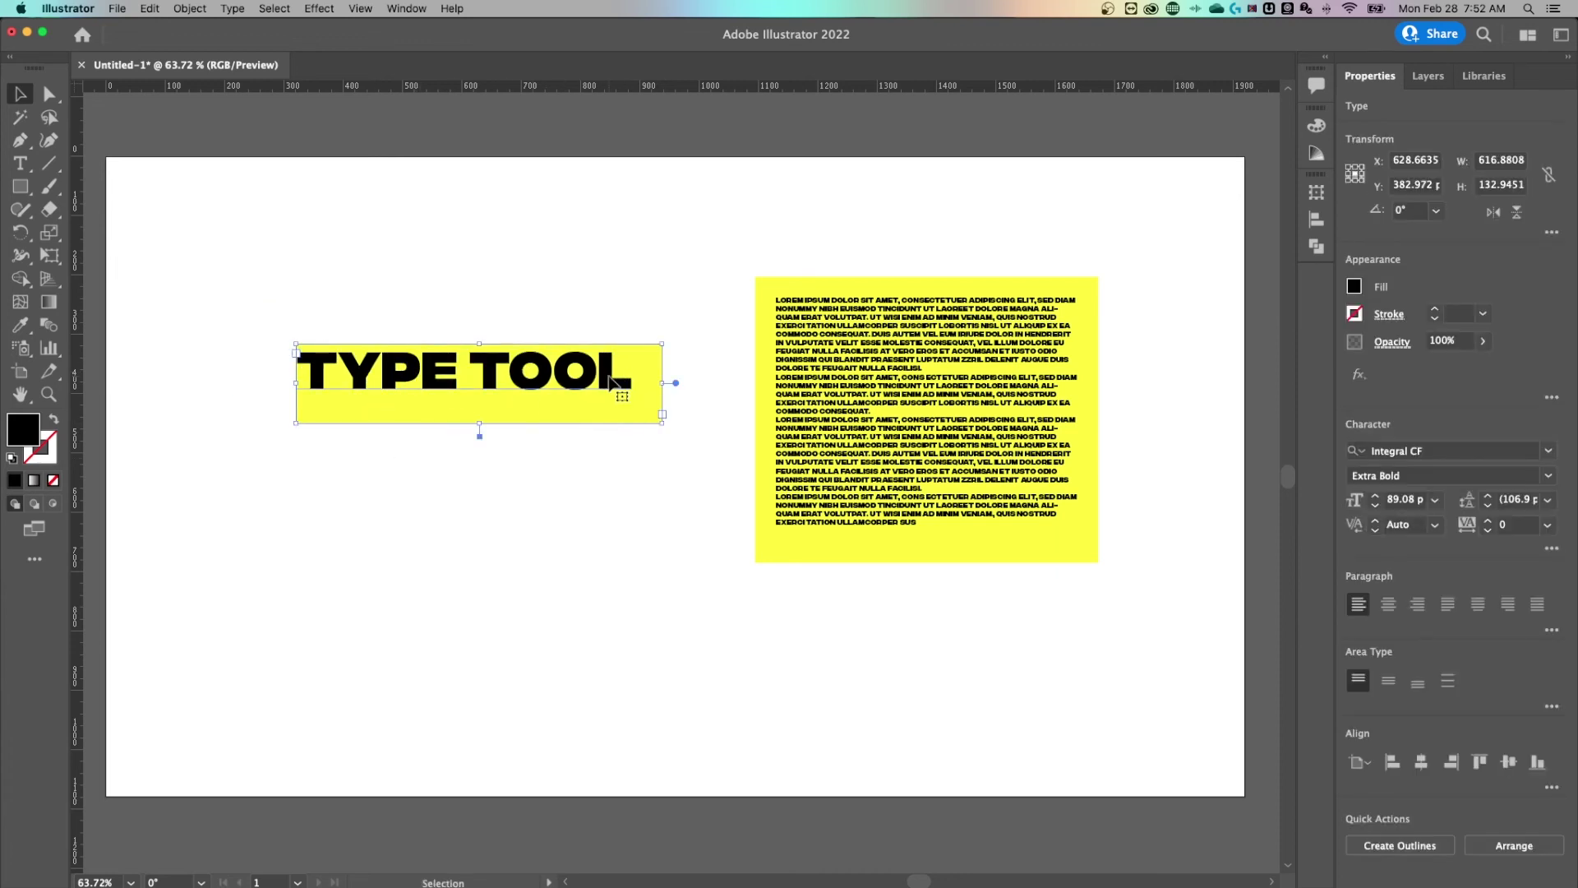
{"action": "left_click", "coordinate": [1388, 606]}
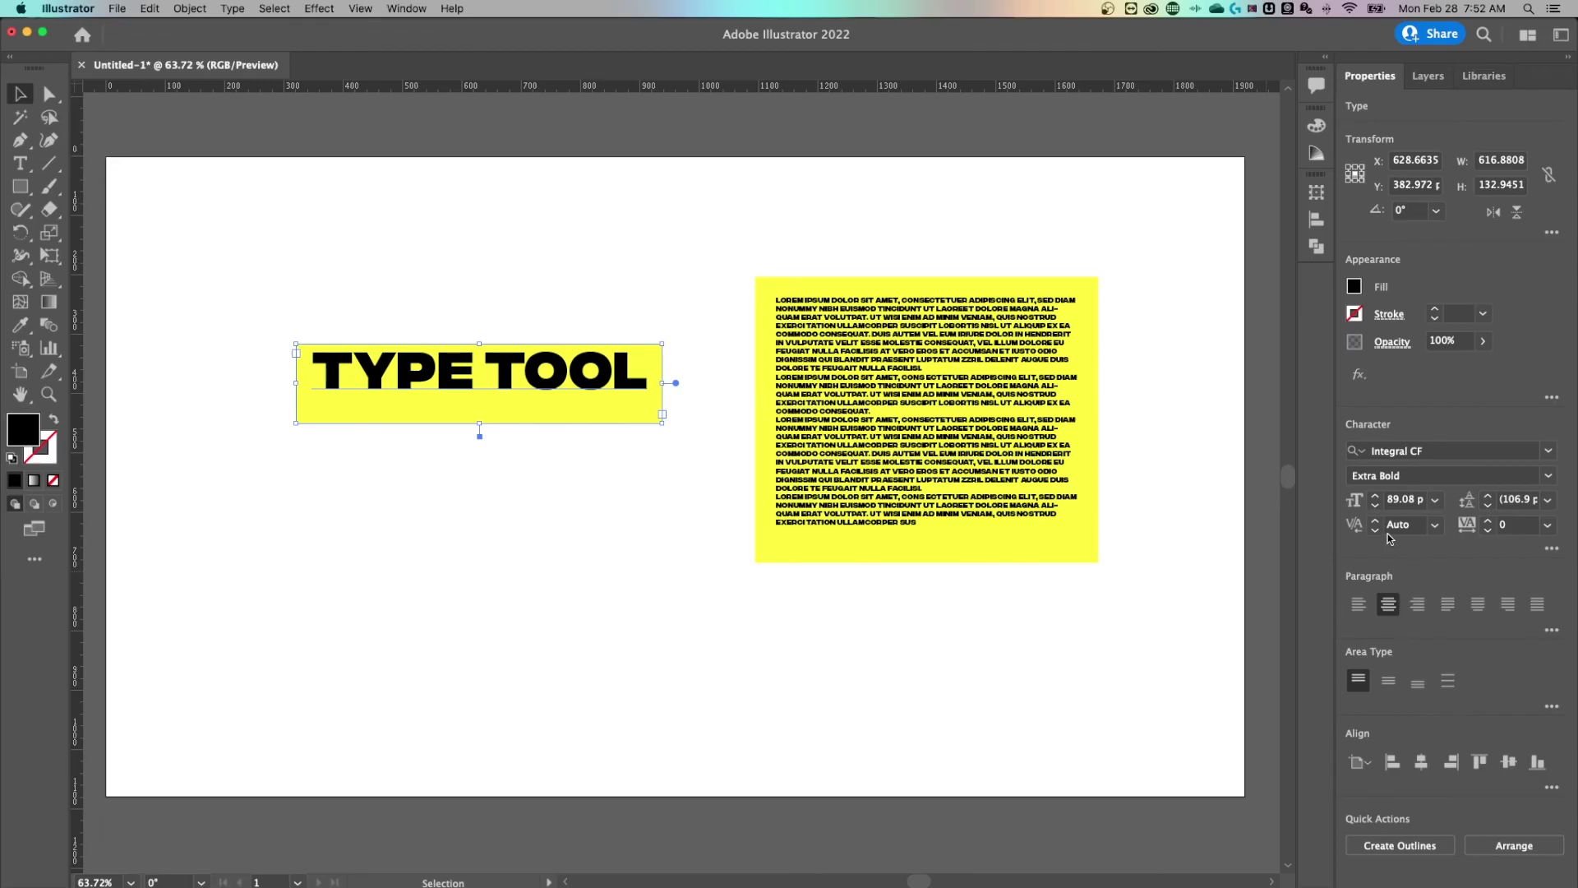
Step: Give the TYPE TOOL headline a -20 pt baseline shift in the full Character settings
{"action": "left_click", "coordinate": [1550, 549]}
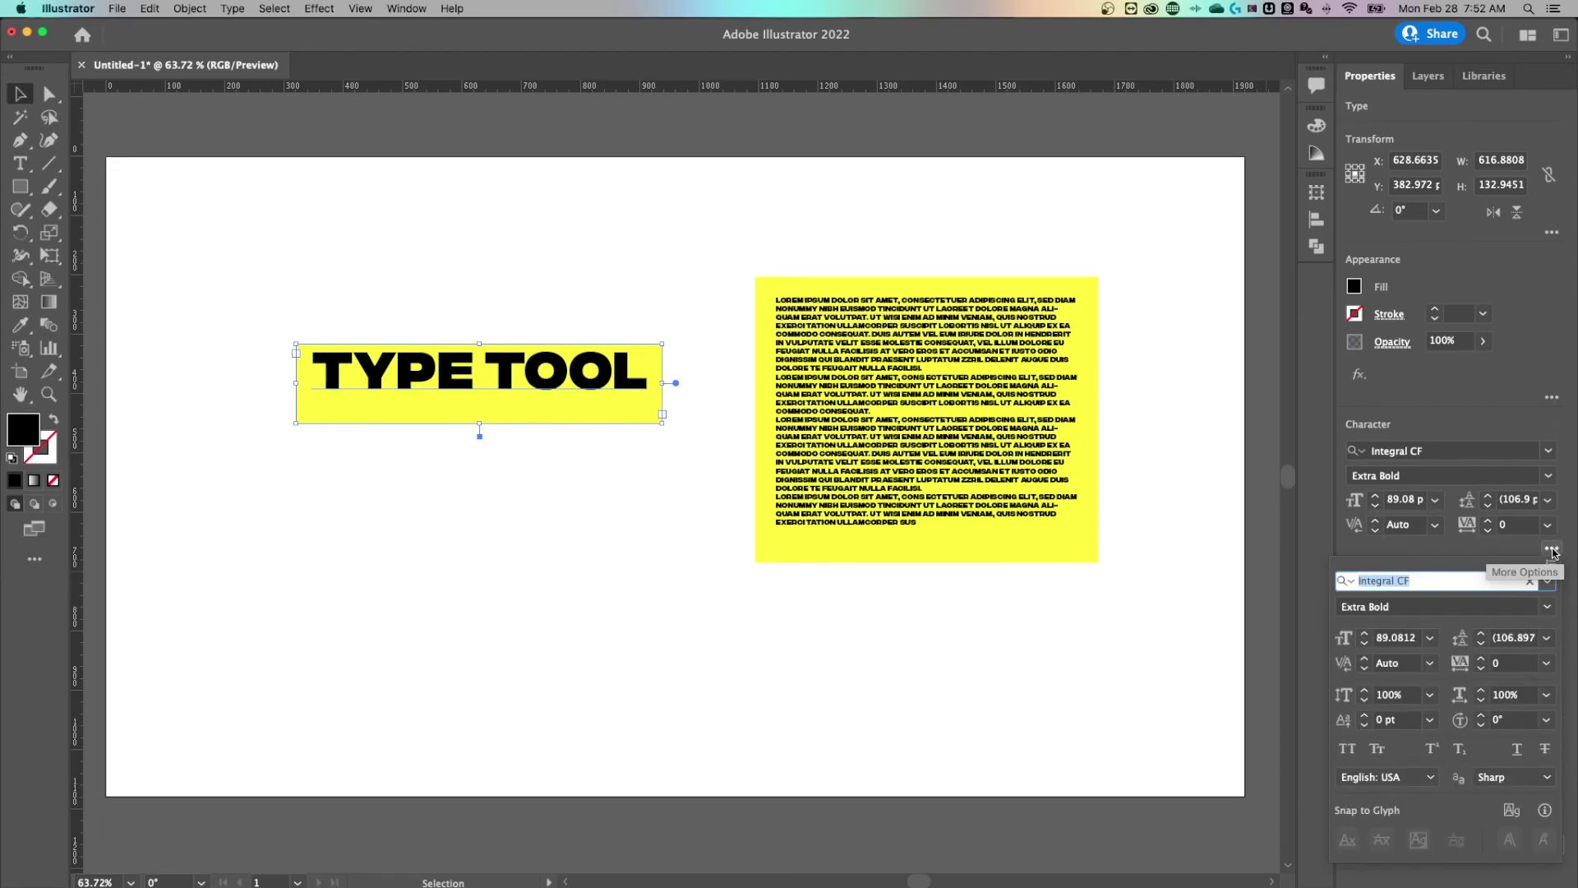
{"action": "left_click", "coordinate": [1365, 715]}
{"action": "left_click", "coordinate": [1365, 715]}
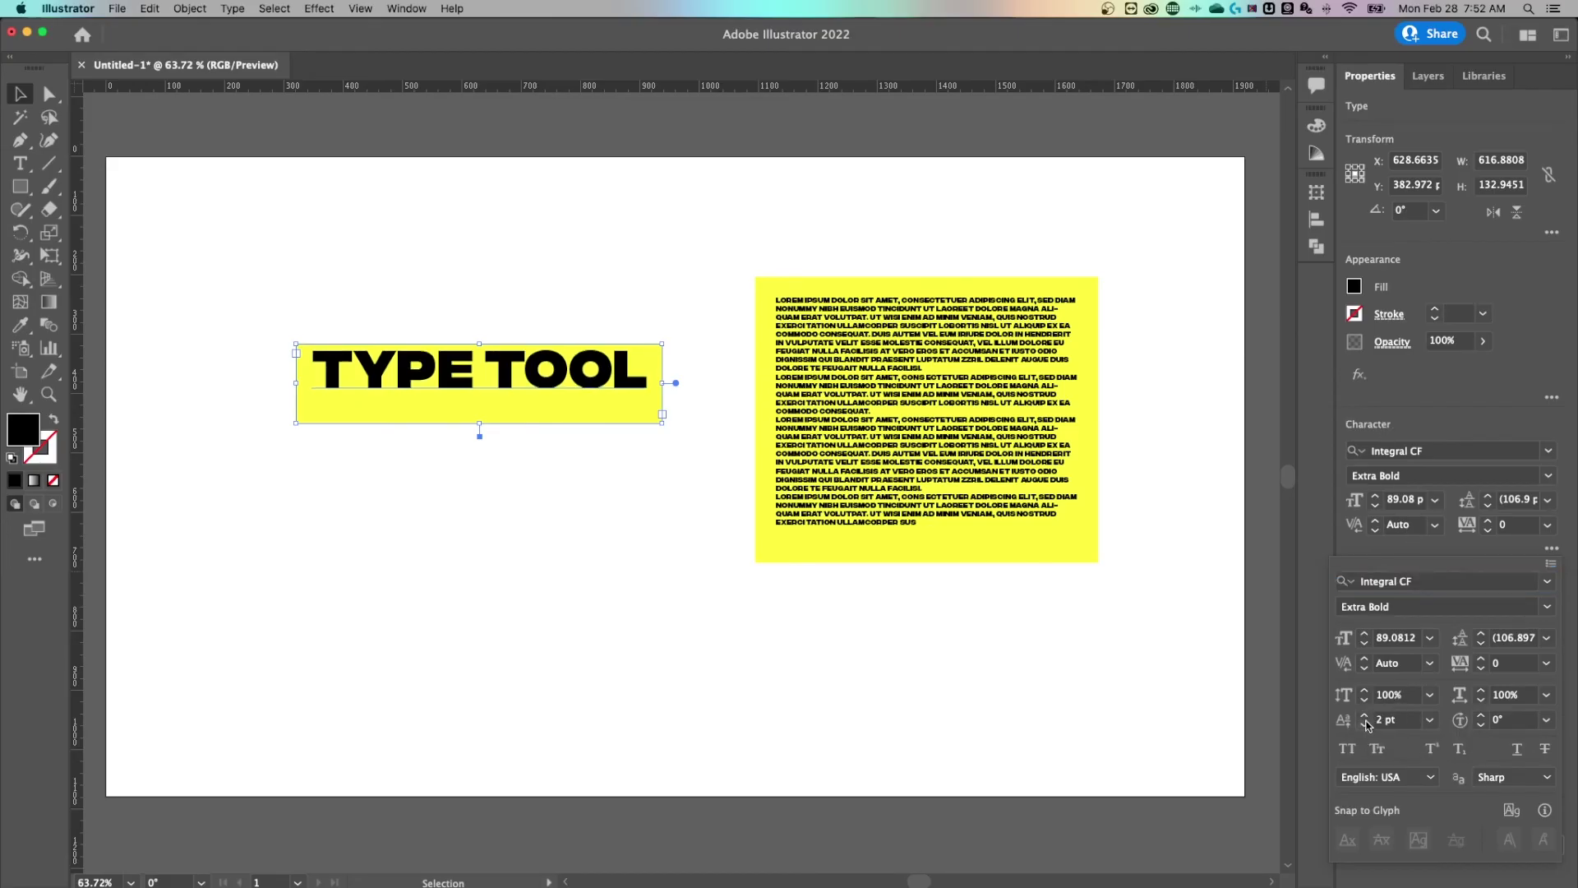
{"action": "left_click", "coordinate": [1365, 725]}
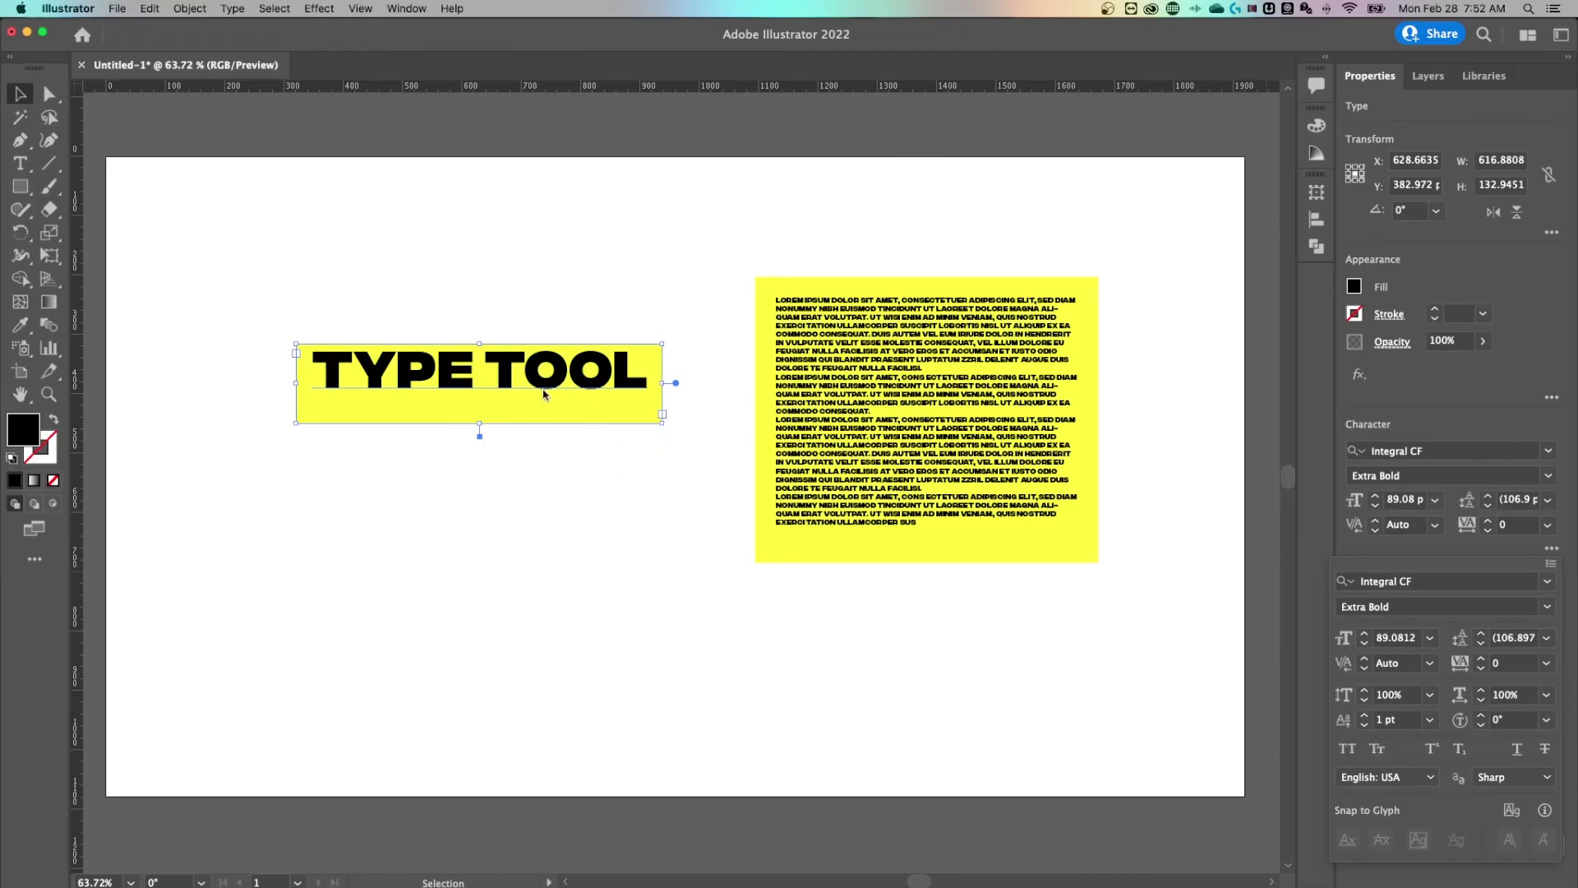
{"action": "left_click", "coordinate": [1364, 724]}
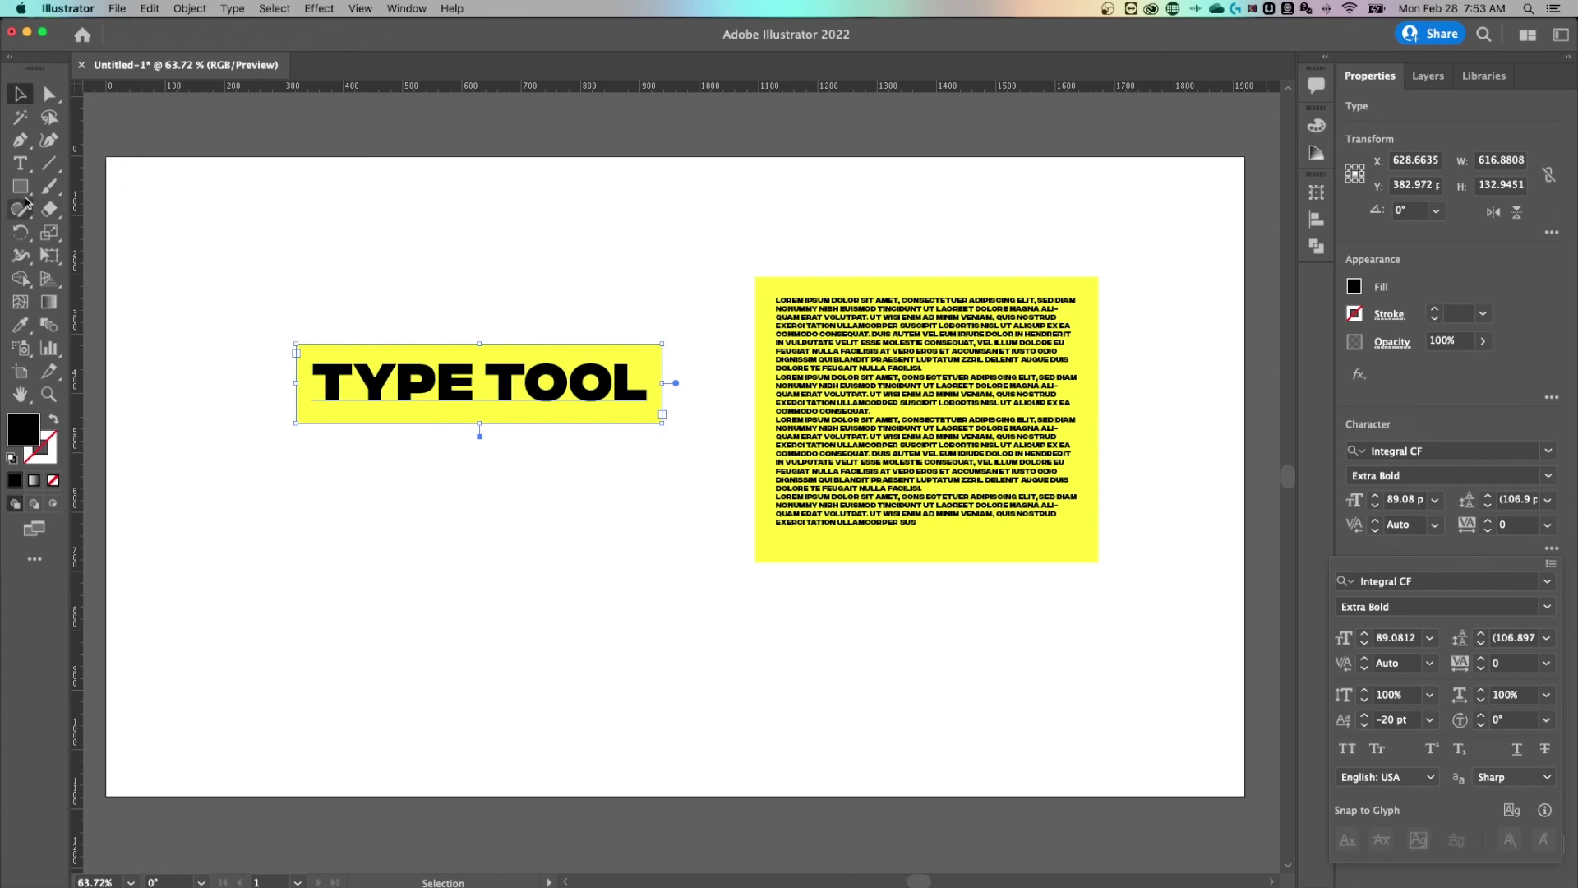
{"action": "key", "text": "Escape"}
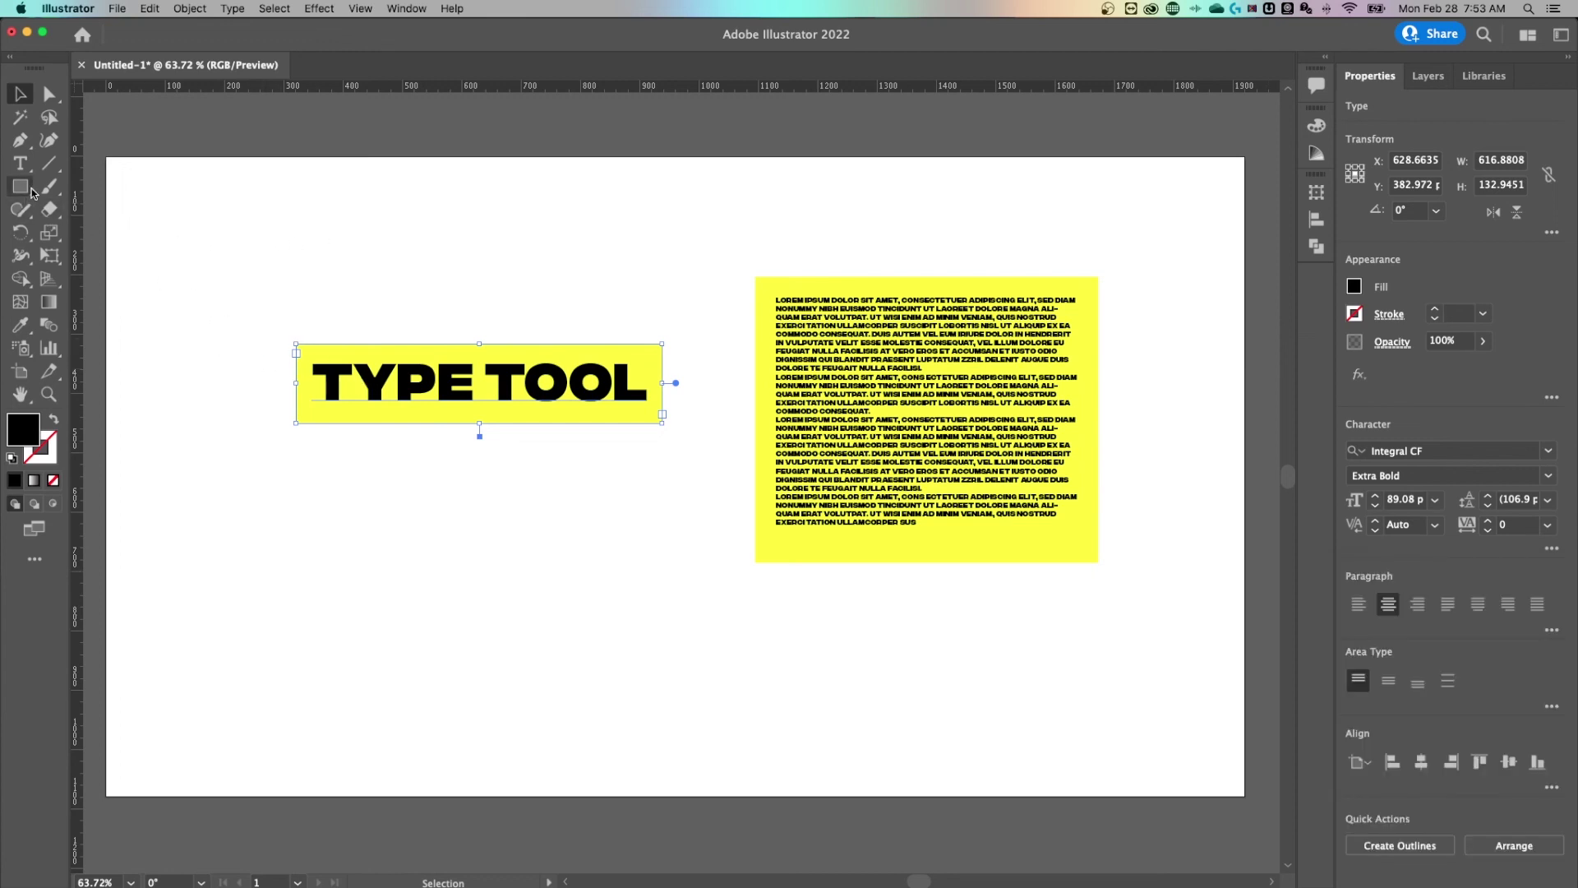
Step: Draw test black rectangles at the TYPE TOOL box's top-left, then delete them
{"action": "key", "text": "m"}
{"action": "left_click_drag", "start_coordinate": [280, 344], "coordinate": [328, 416]}
{"action": "key", "text": "v"}
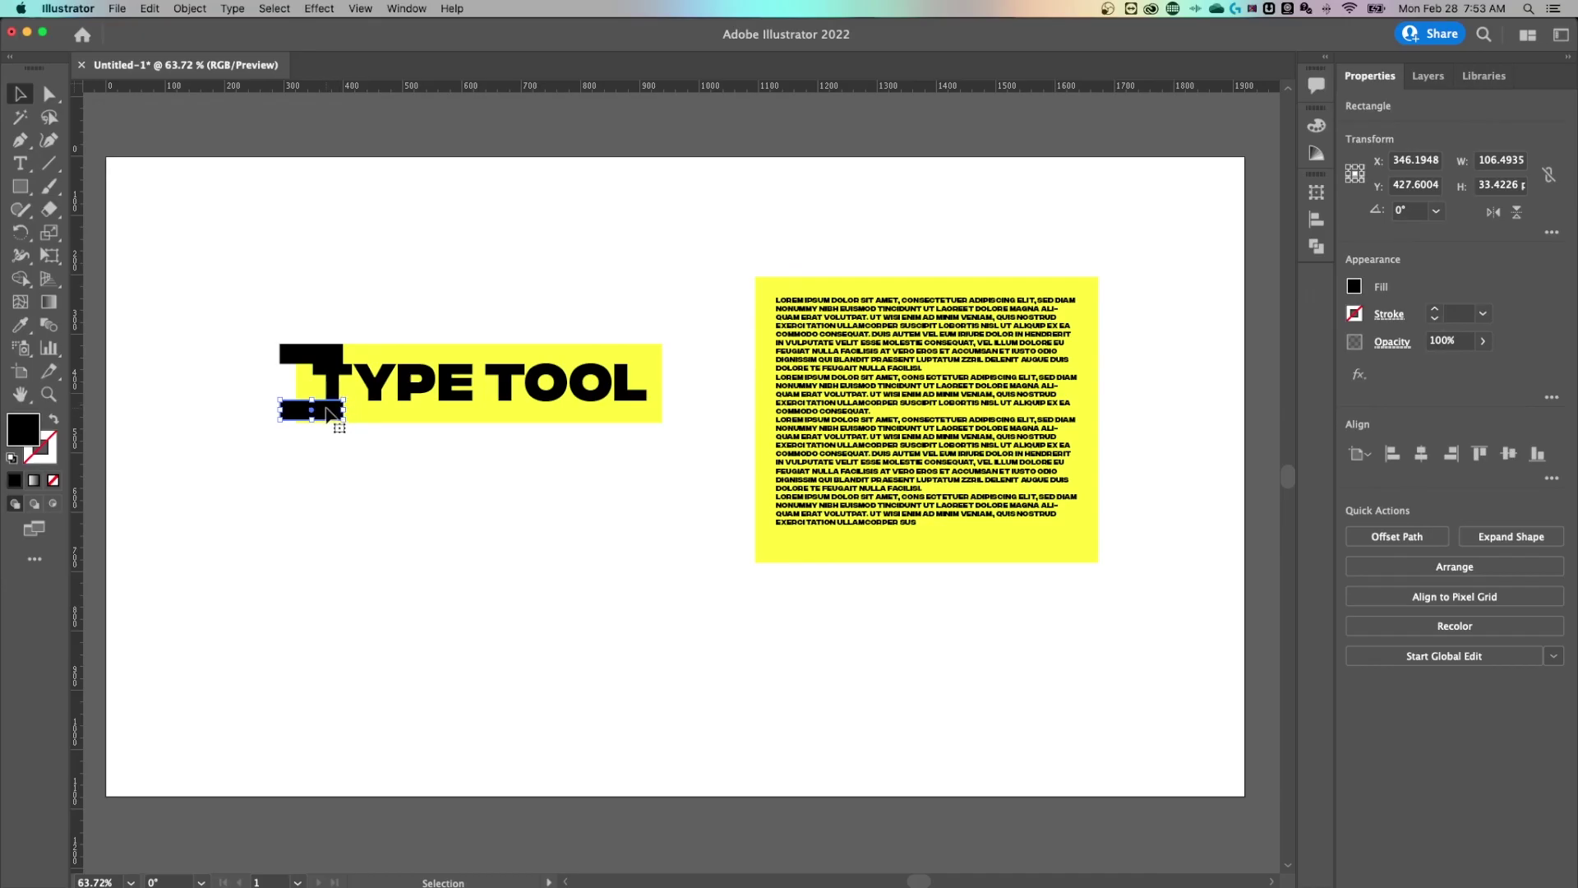
{"action": "key", "text": "Down"}
{"action": "key", "text": "Delete"}
{"action": "left_click", "coordinate": [317, 353]}
{"action": "key", "text": "Delete"}
Step: Move the TYPE TOOL box about 28 px left, to X about 589.70
{"action": "left_click", "coordinate": [443, 370]}
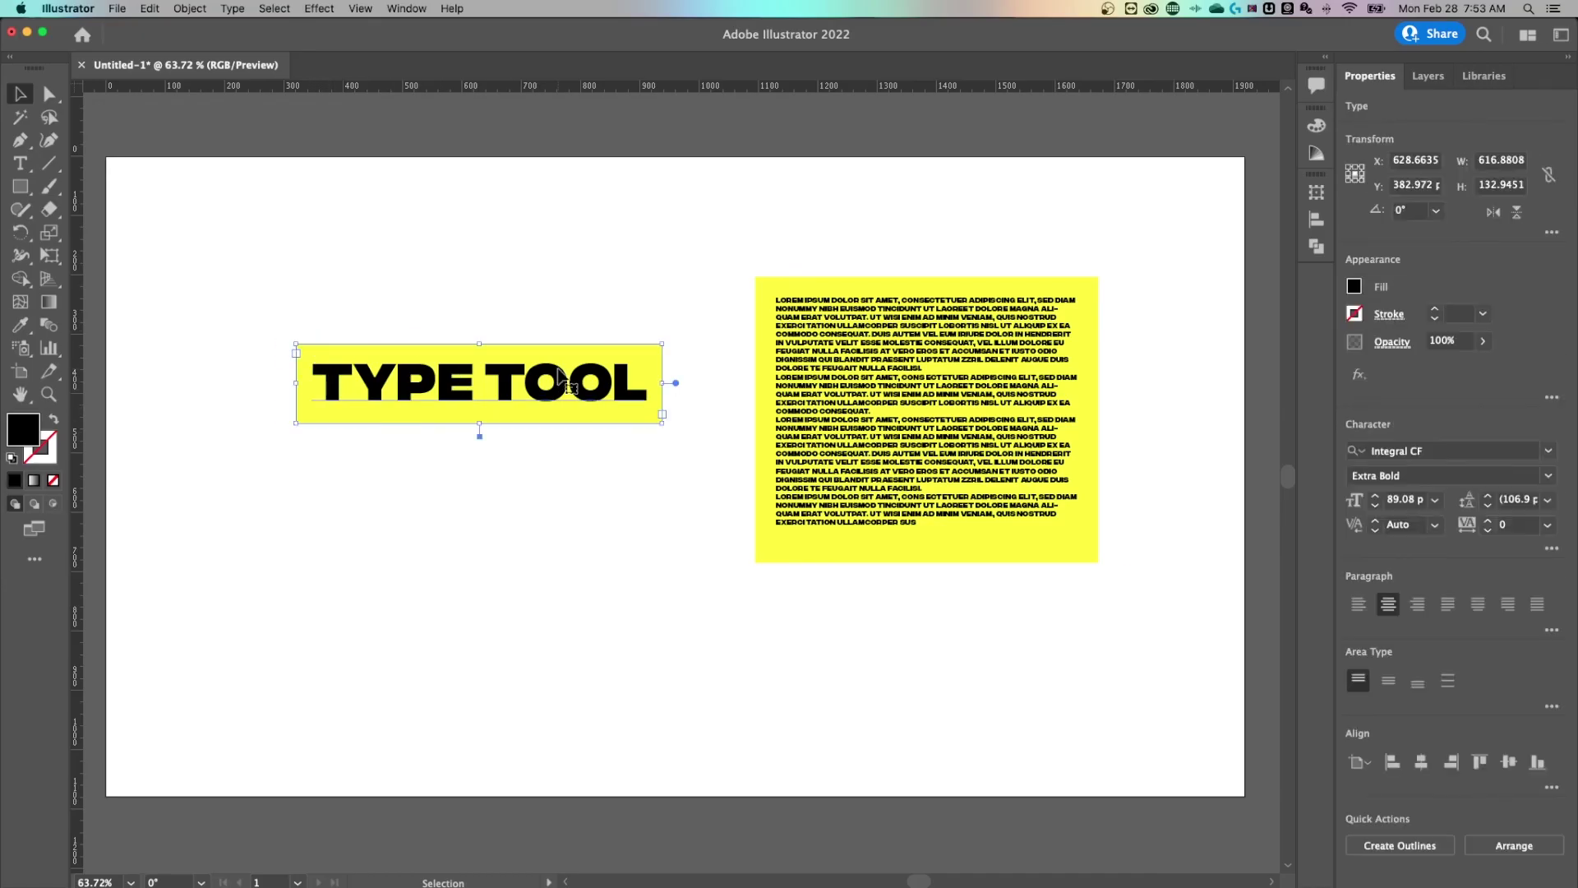
{"action": "left_click", "coordinate": [1549, 548]}
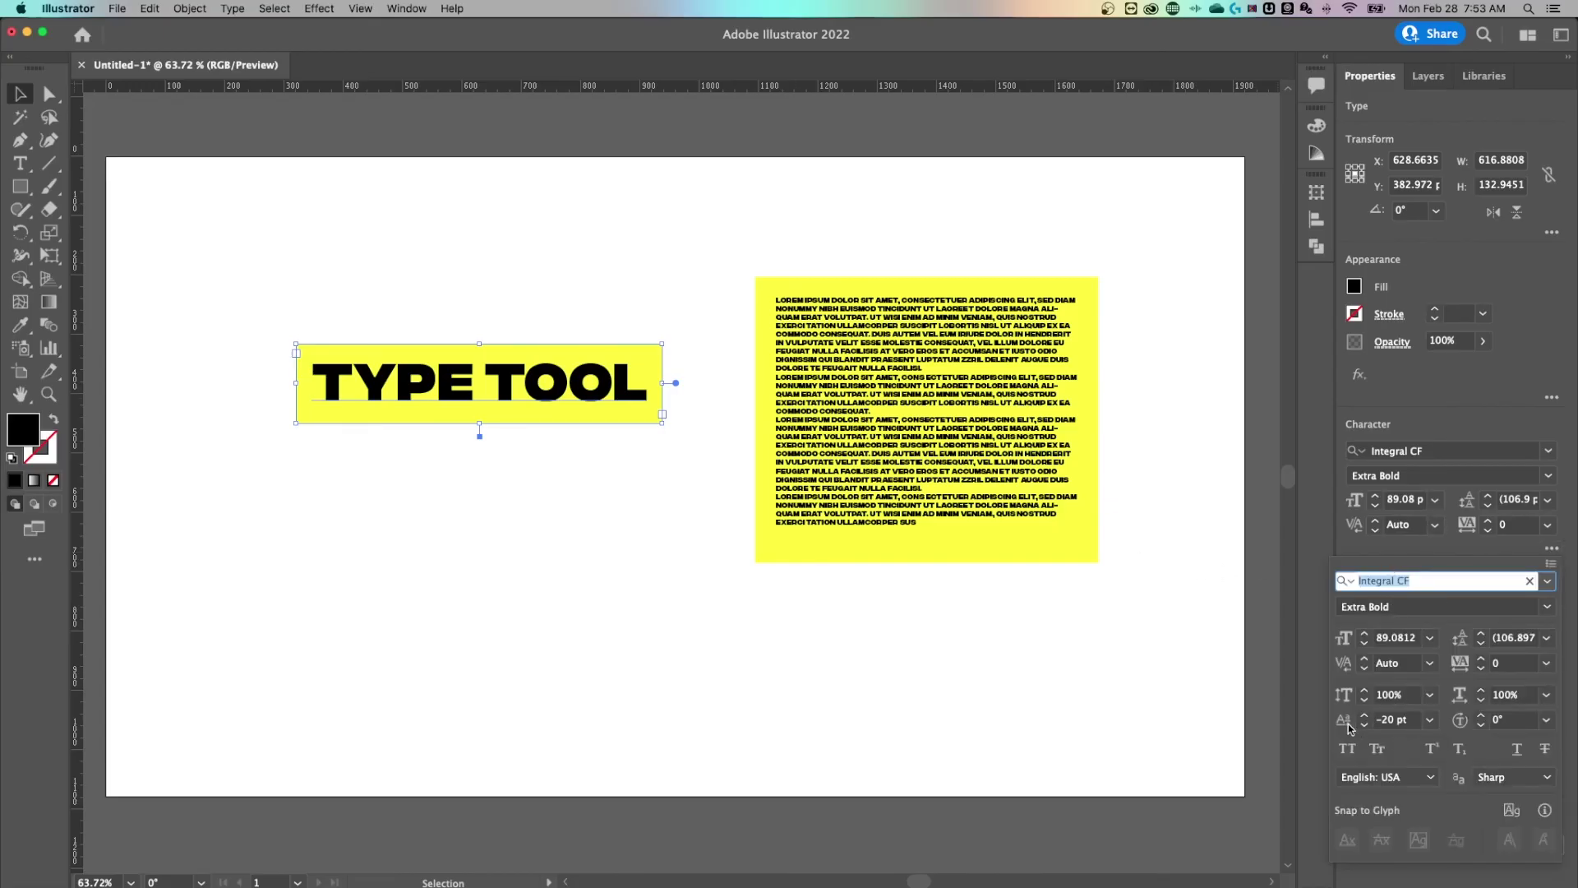
{"action": "left_click", "coordinate": [634, 271]}
{"action": "left_click", "coordinate": [628, 266]}
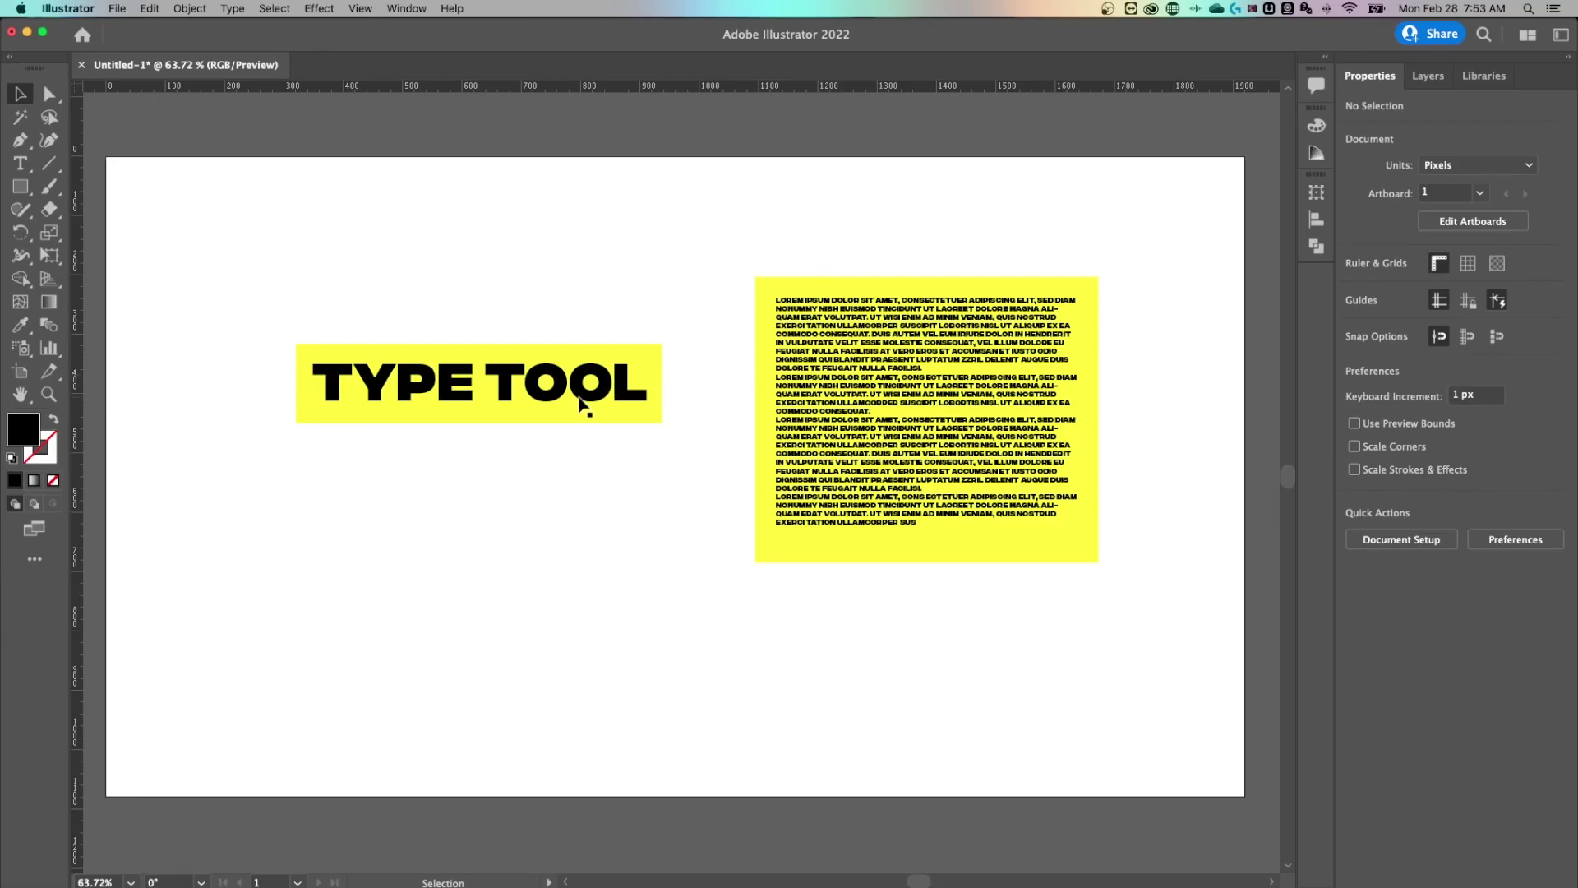
{"action": "left_click_drag", "start_coordinate": [580, 403], "coordinate": [556, 402]}
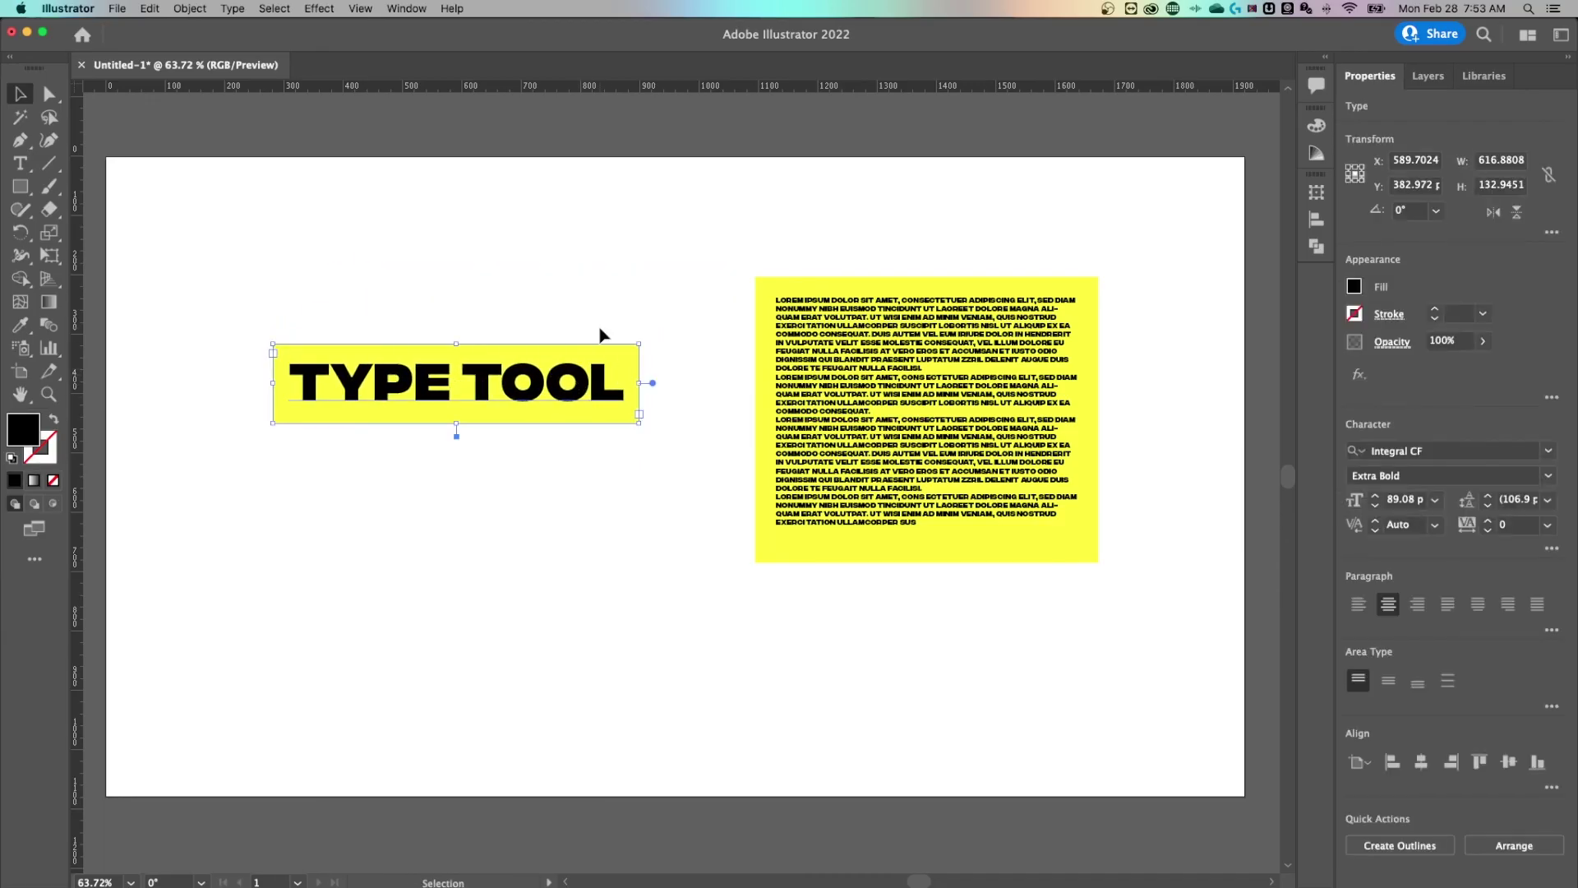
{"action": "left_click", "coordinate": [671, 332]}
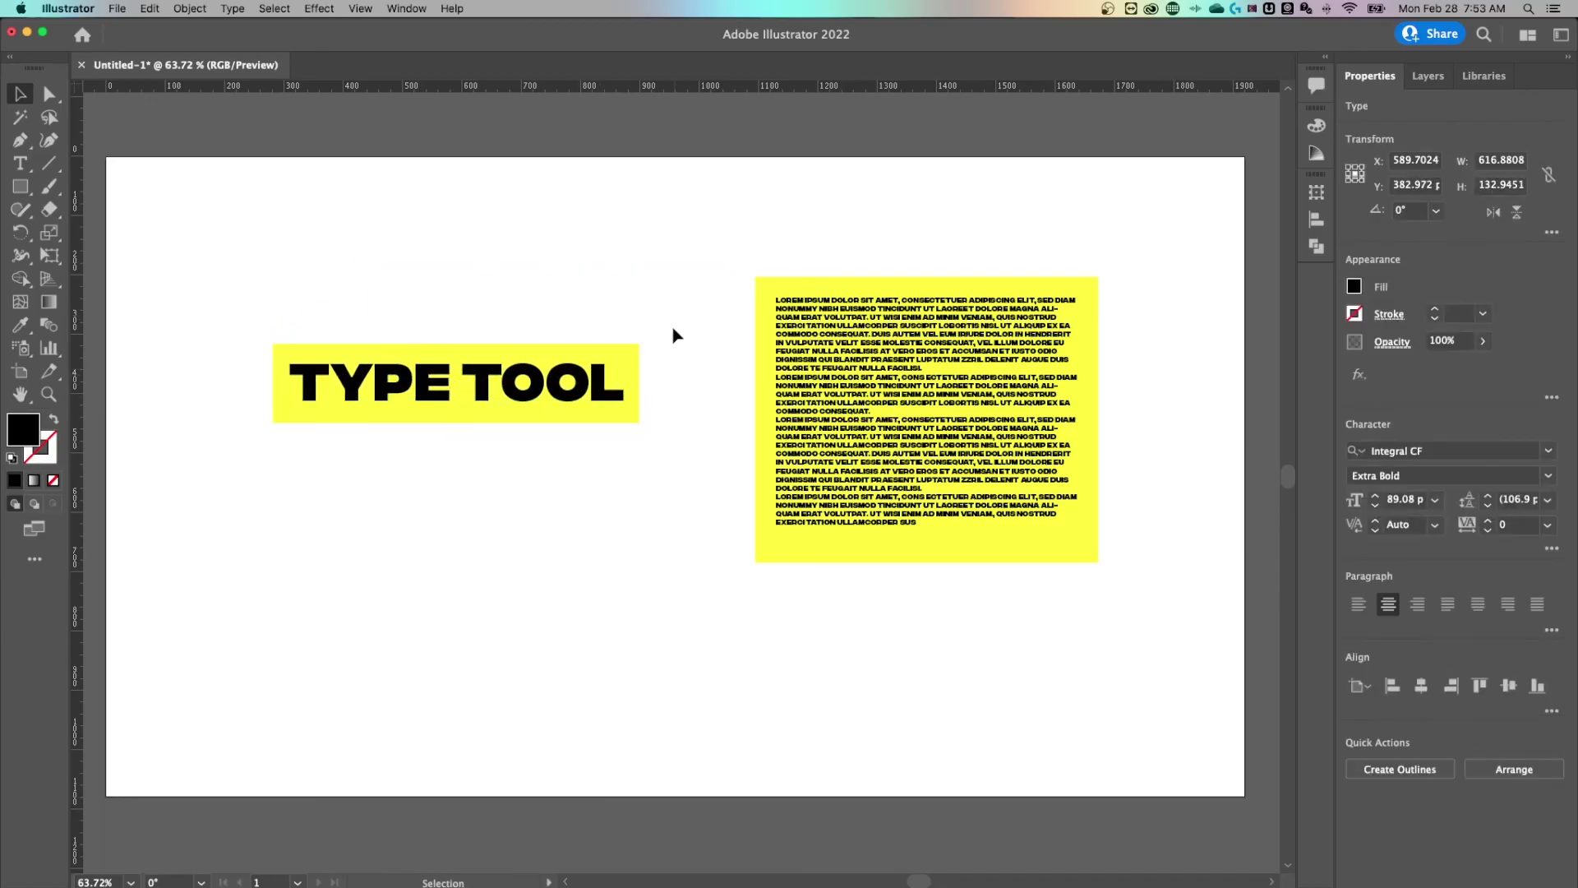
{"action": "left_click", "coordinate": [591, 374]}
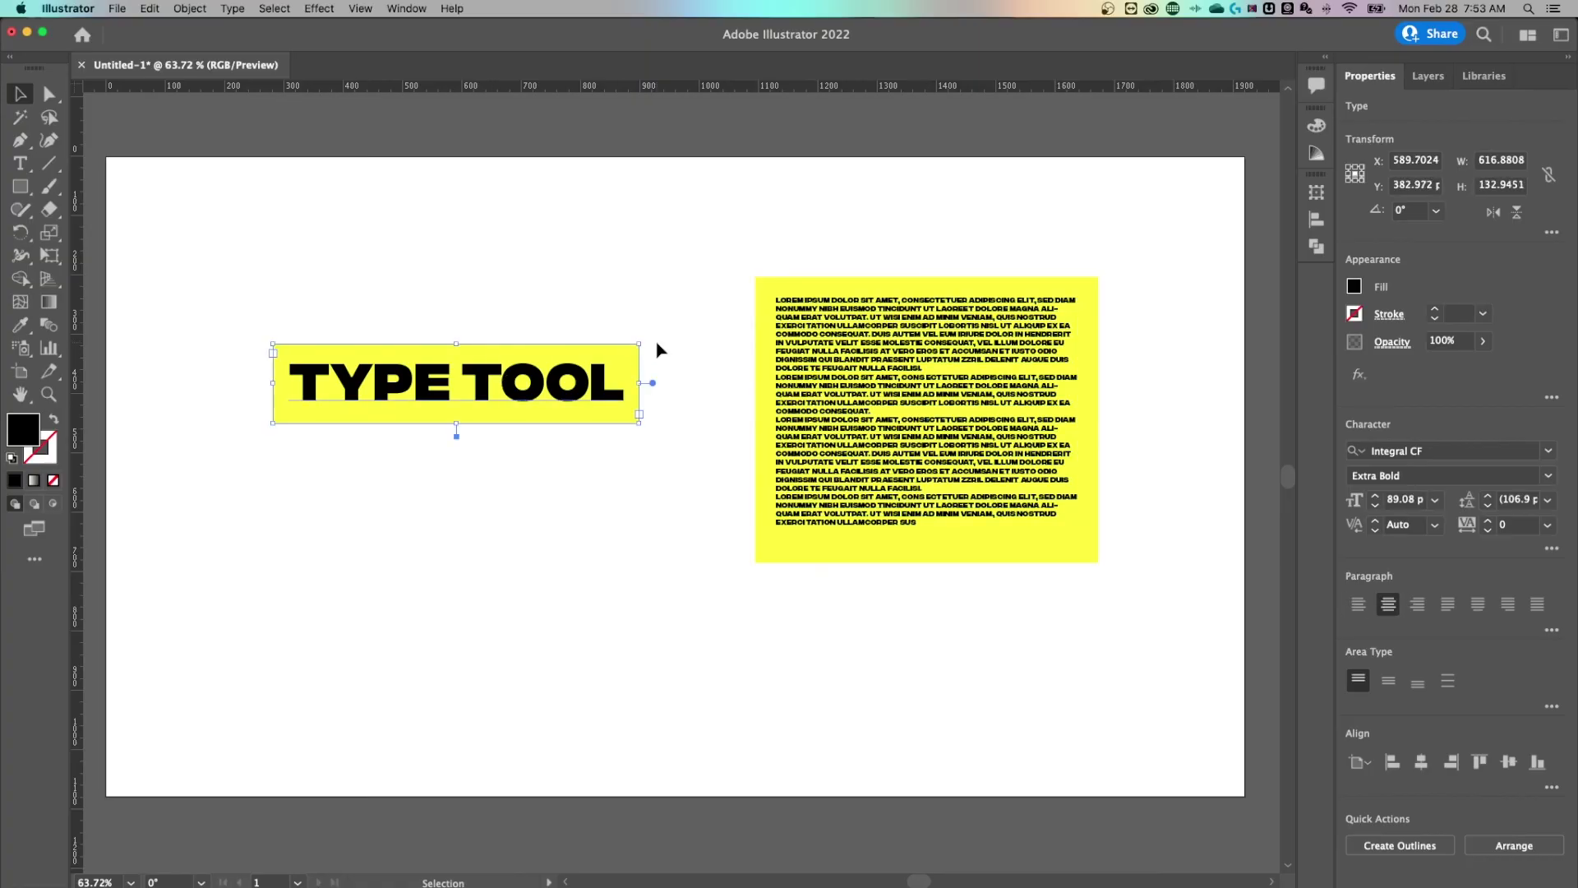